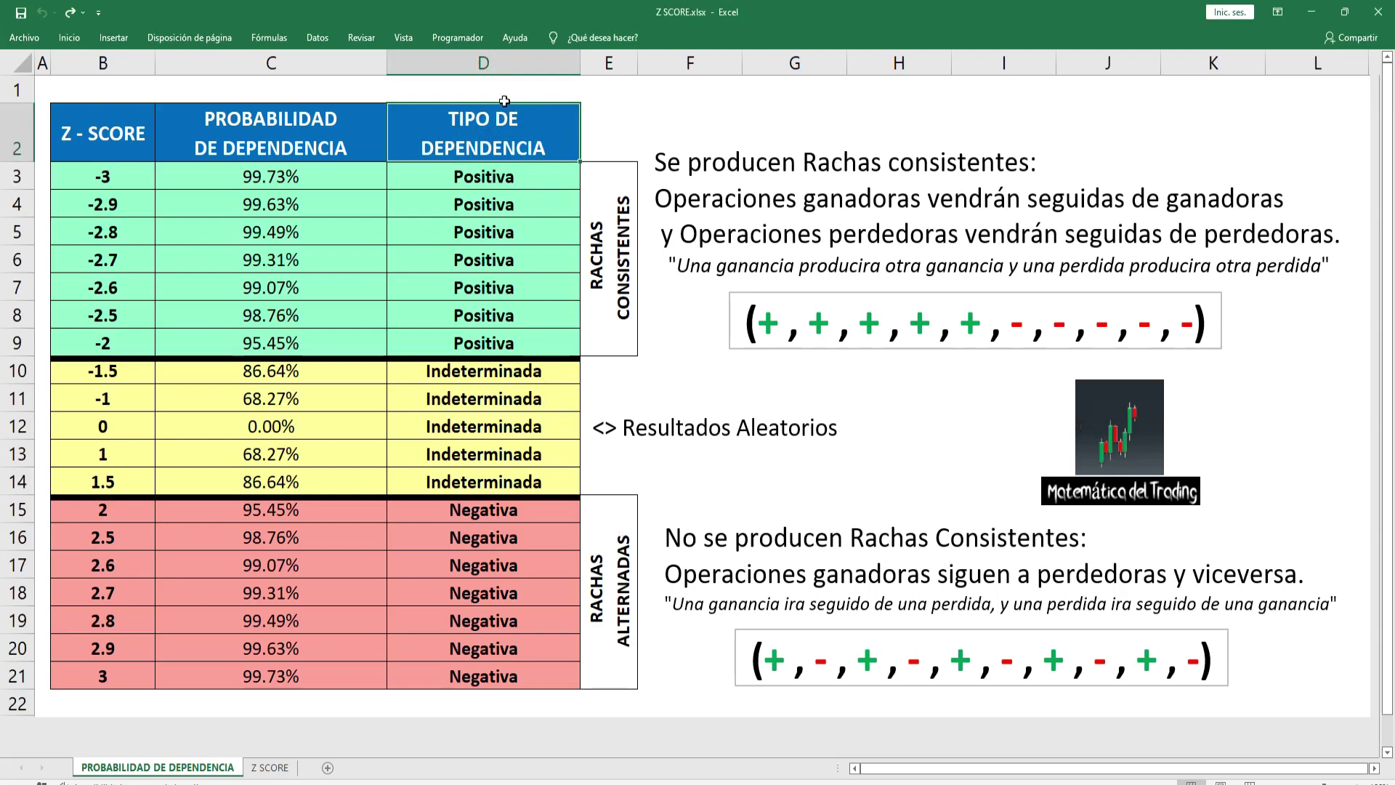
Compare the dependency probabilities of the positive and negative Z-score ranges in the table.
drag(344, 341, 302, 178)
drag(281, 516, 283, 676)
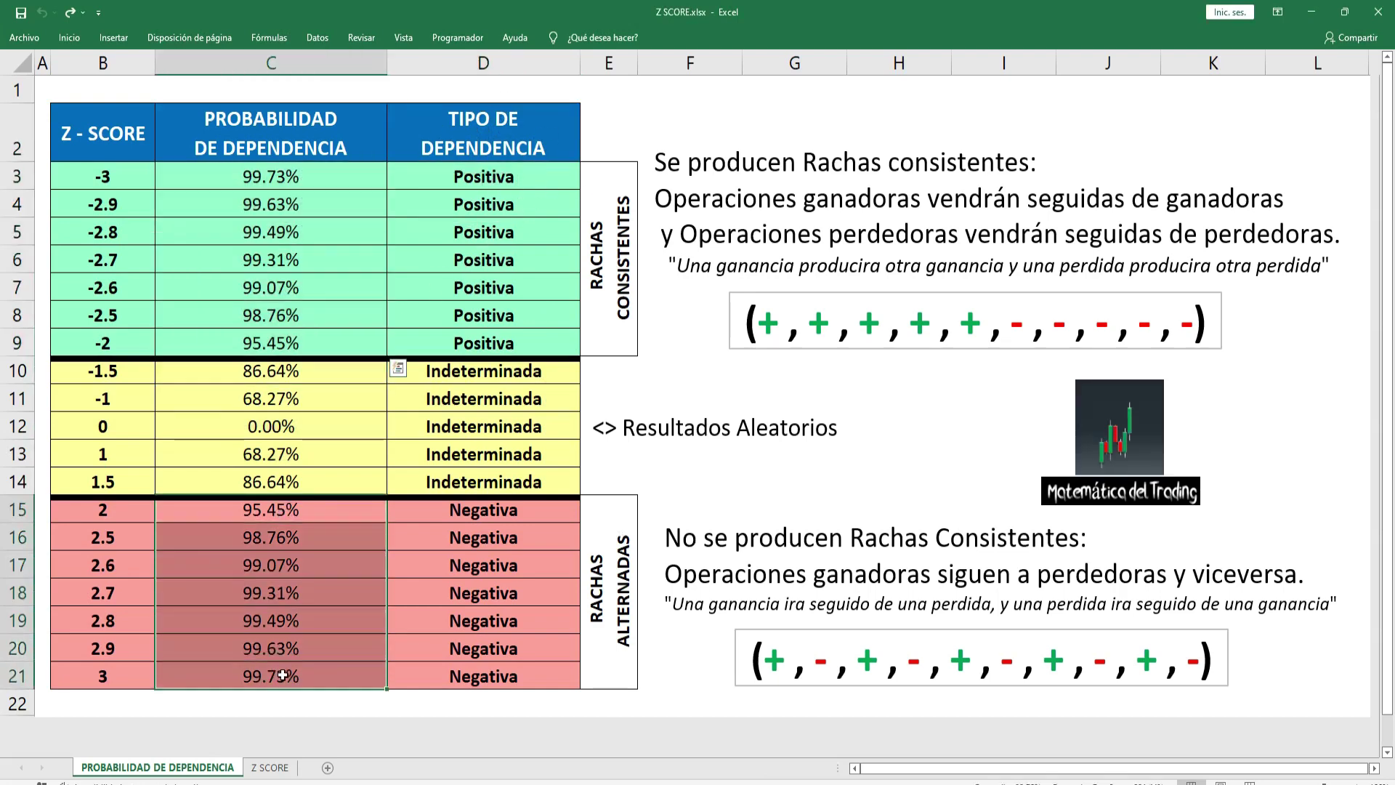
drag(103, 510, 426, 663)
drag(123, 187, 501, 345)
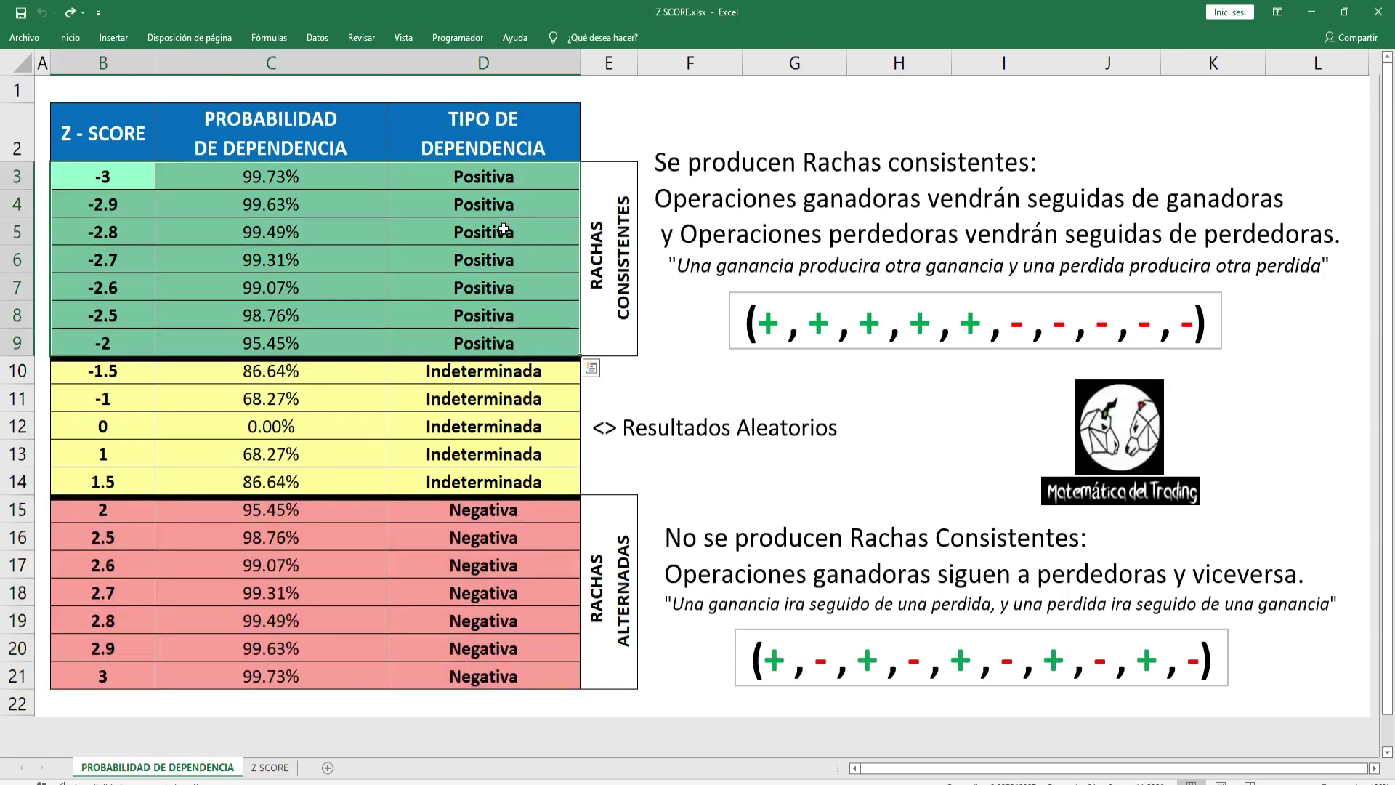
click(487, 155)
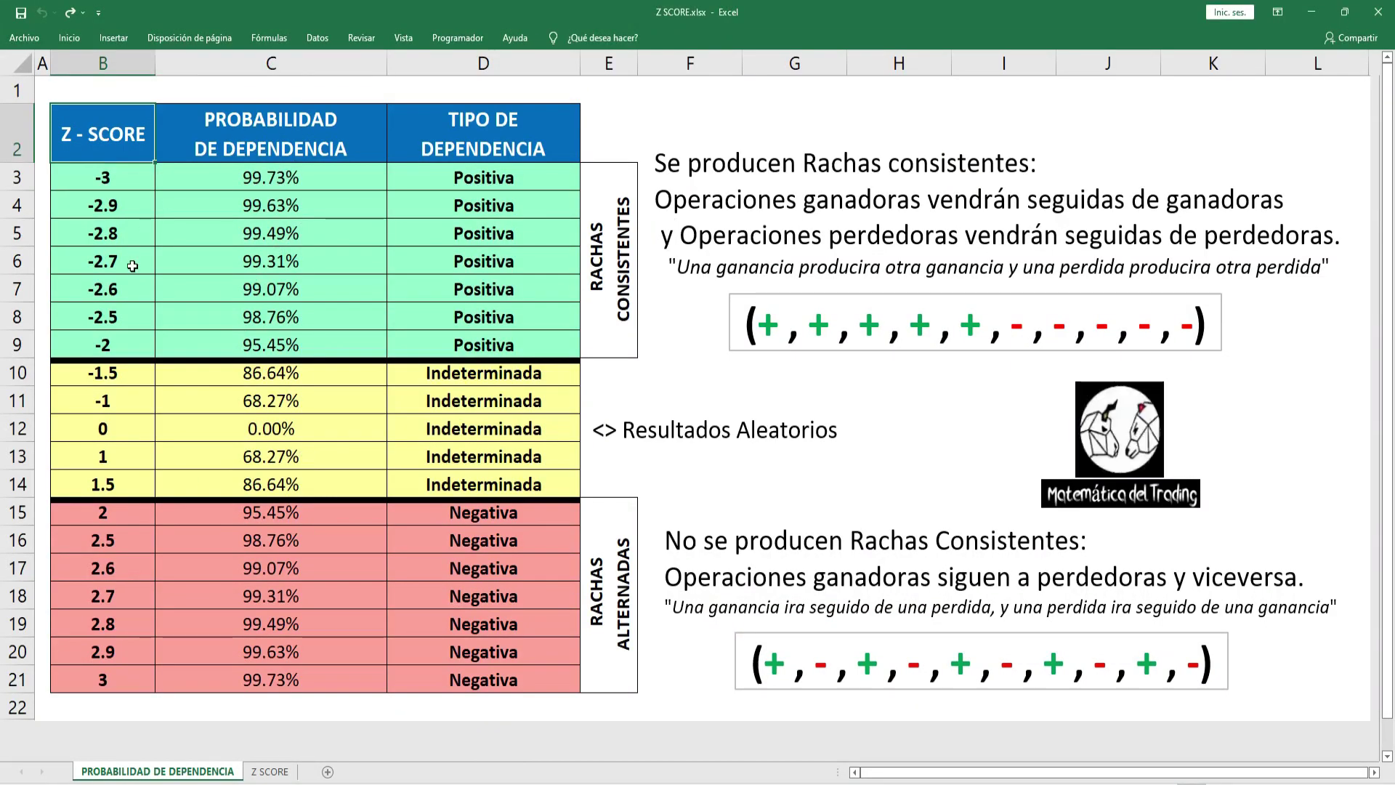
Read the probability and dependency type for the Z-scores -2.6 and 2.5.
click(104, 291)
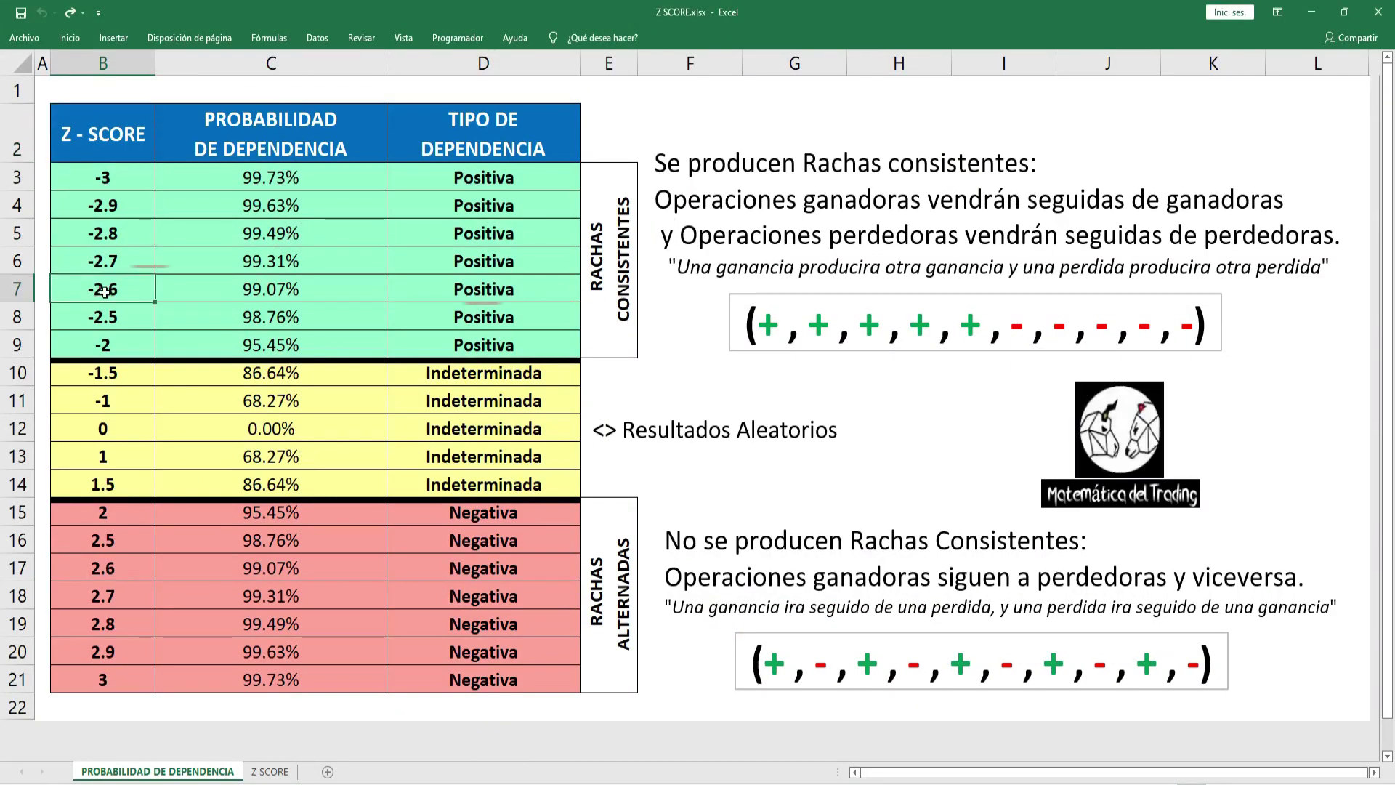
click(247, 298)
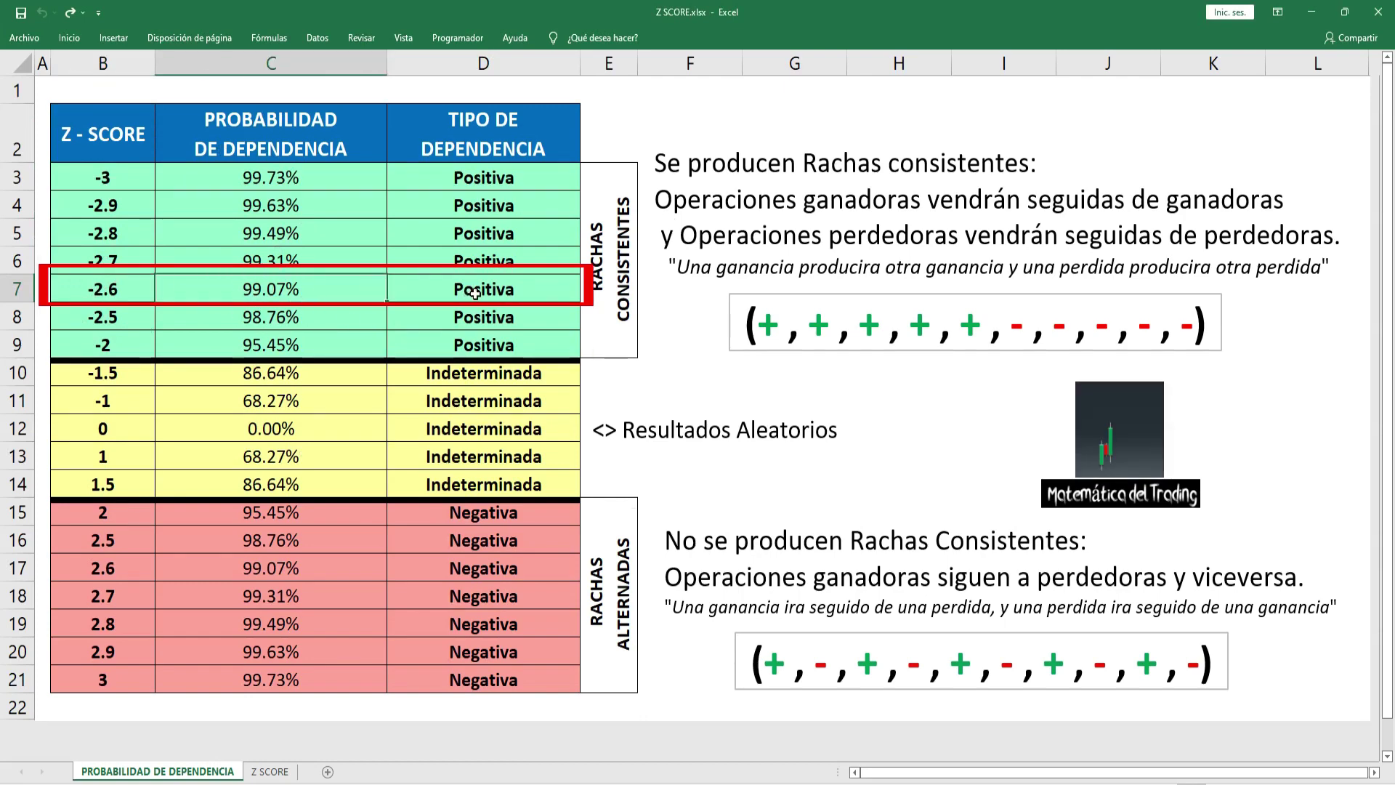
click(516, 300)
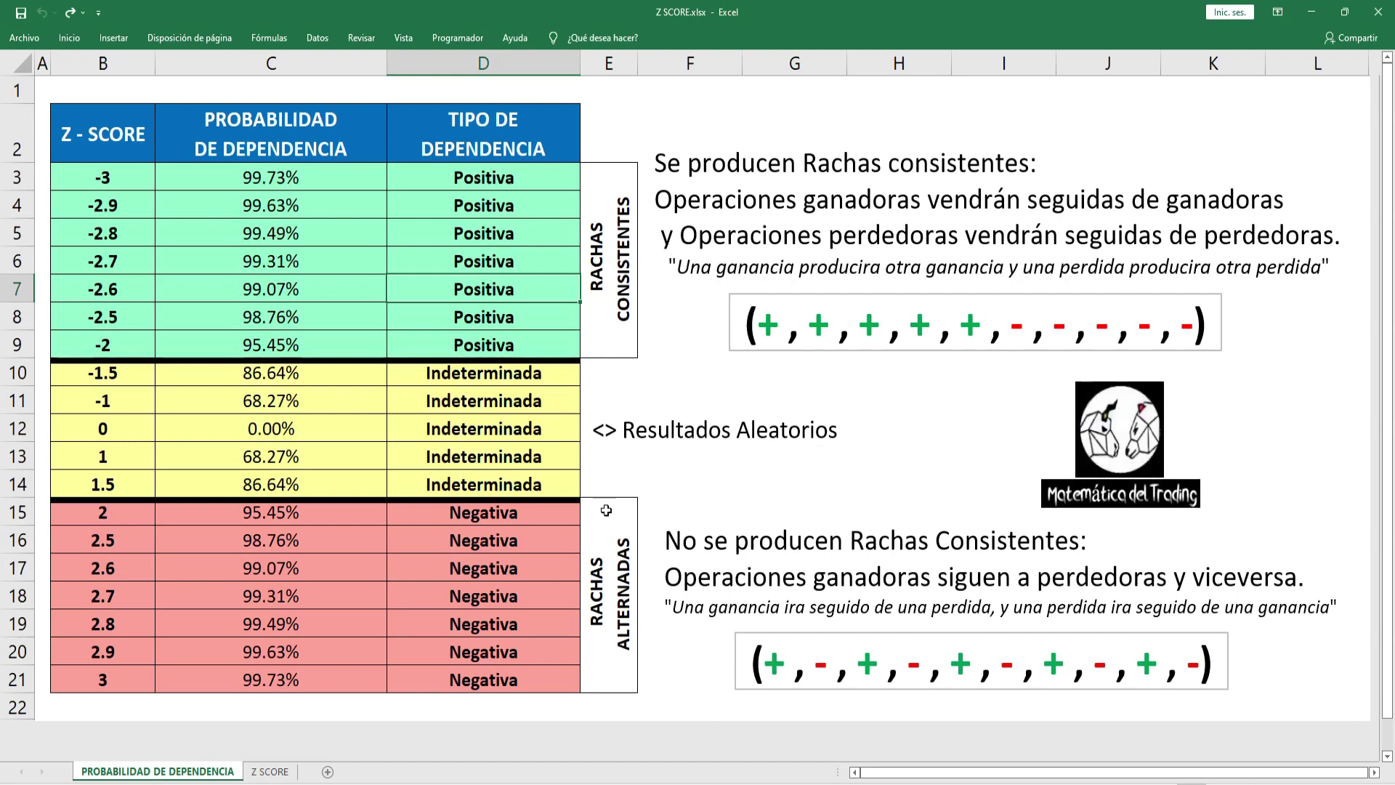
click(101, 546)
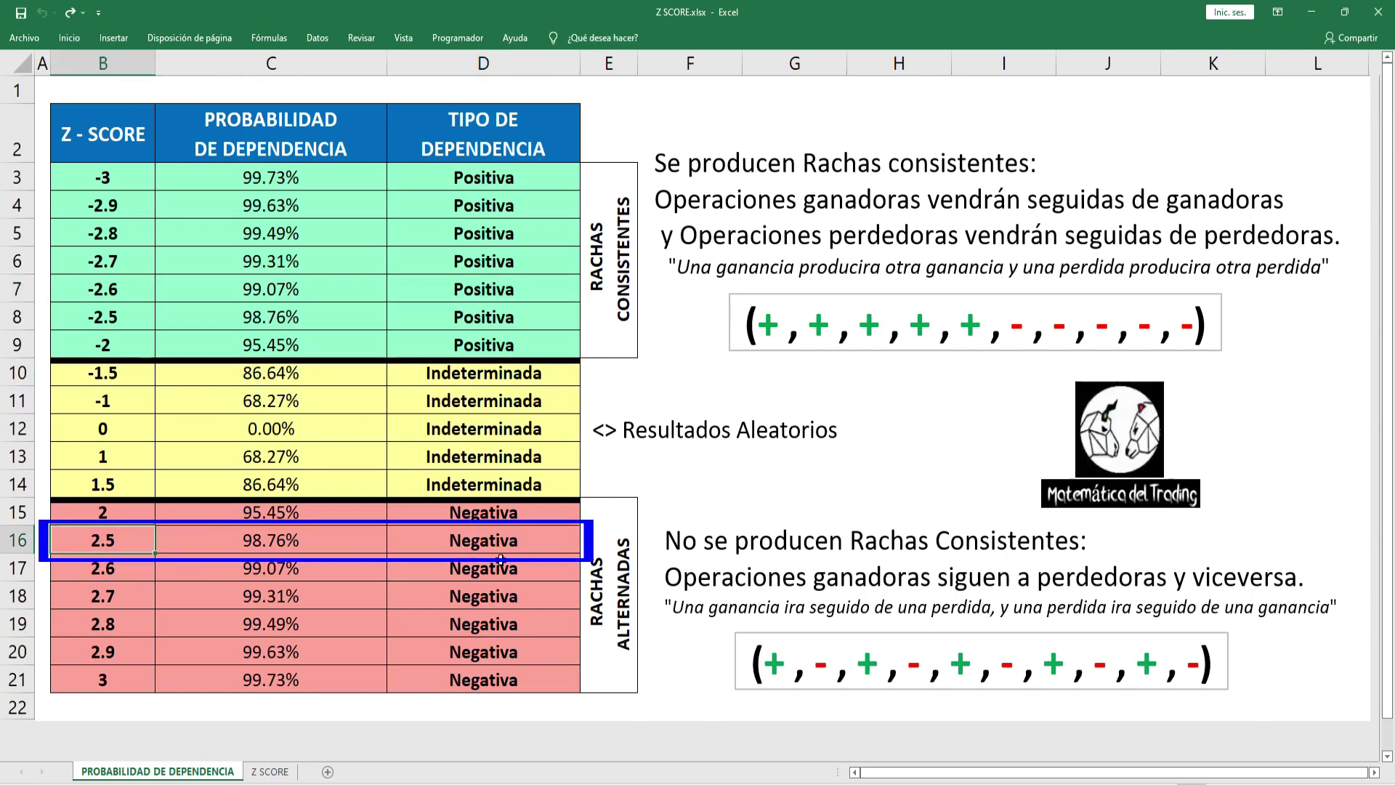
key(Right)
key(Right)
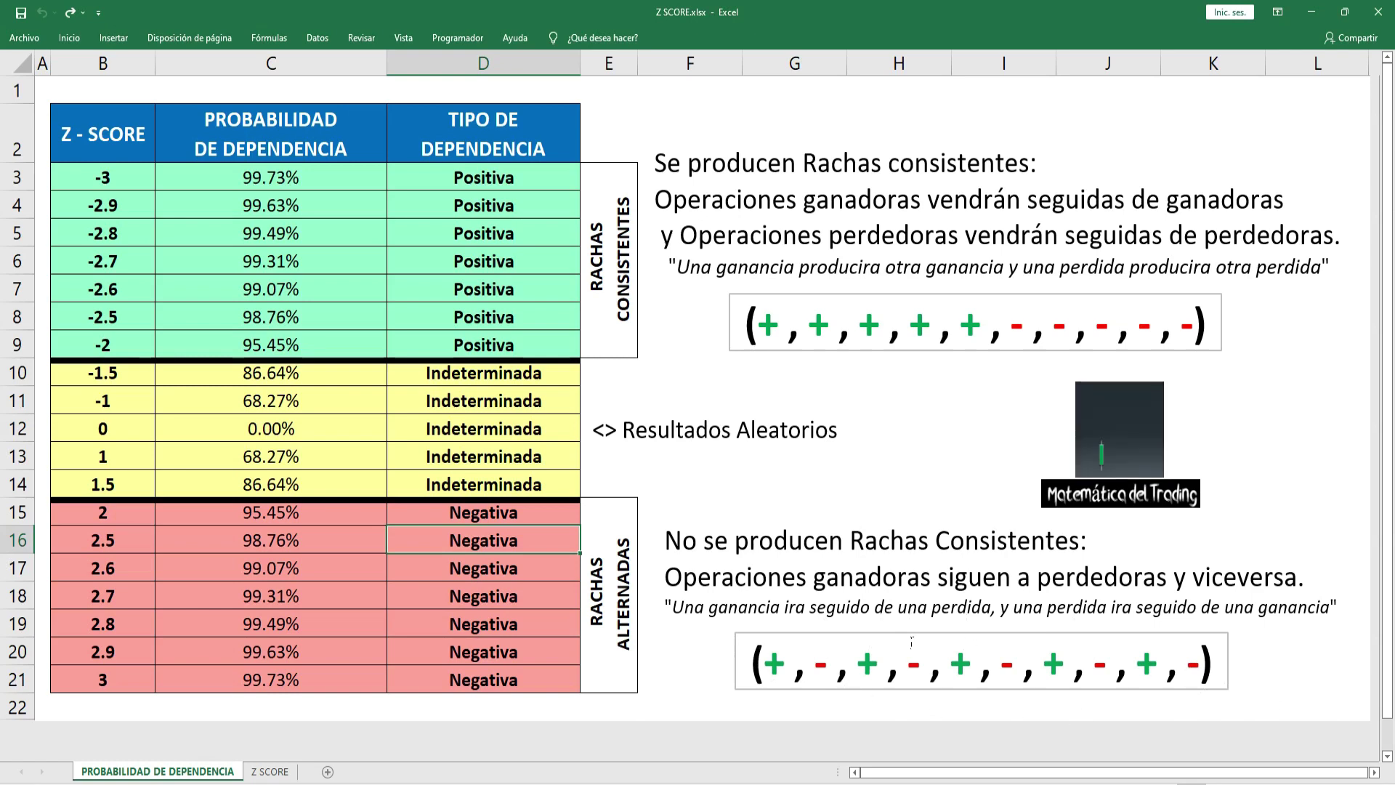
click(116, 543)
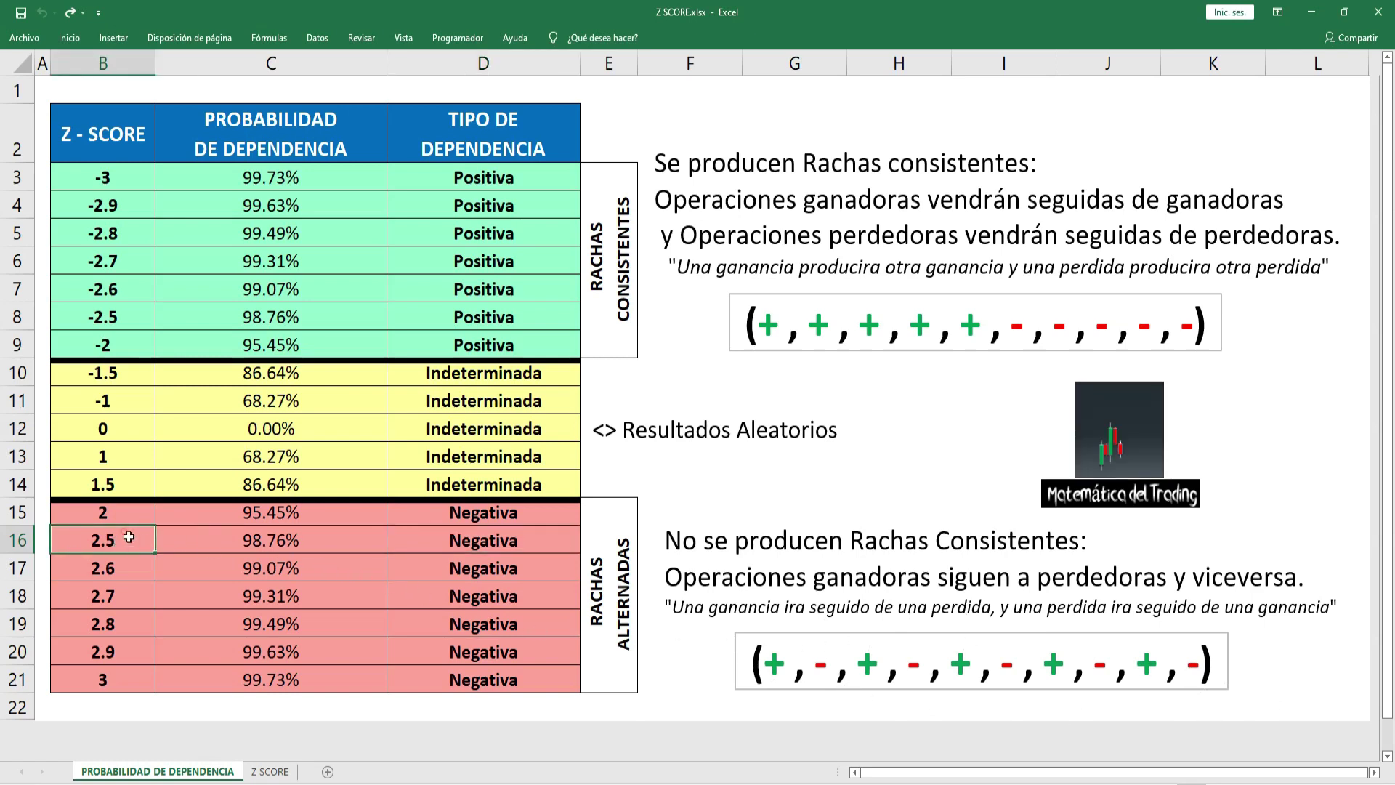
click(255, 547)
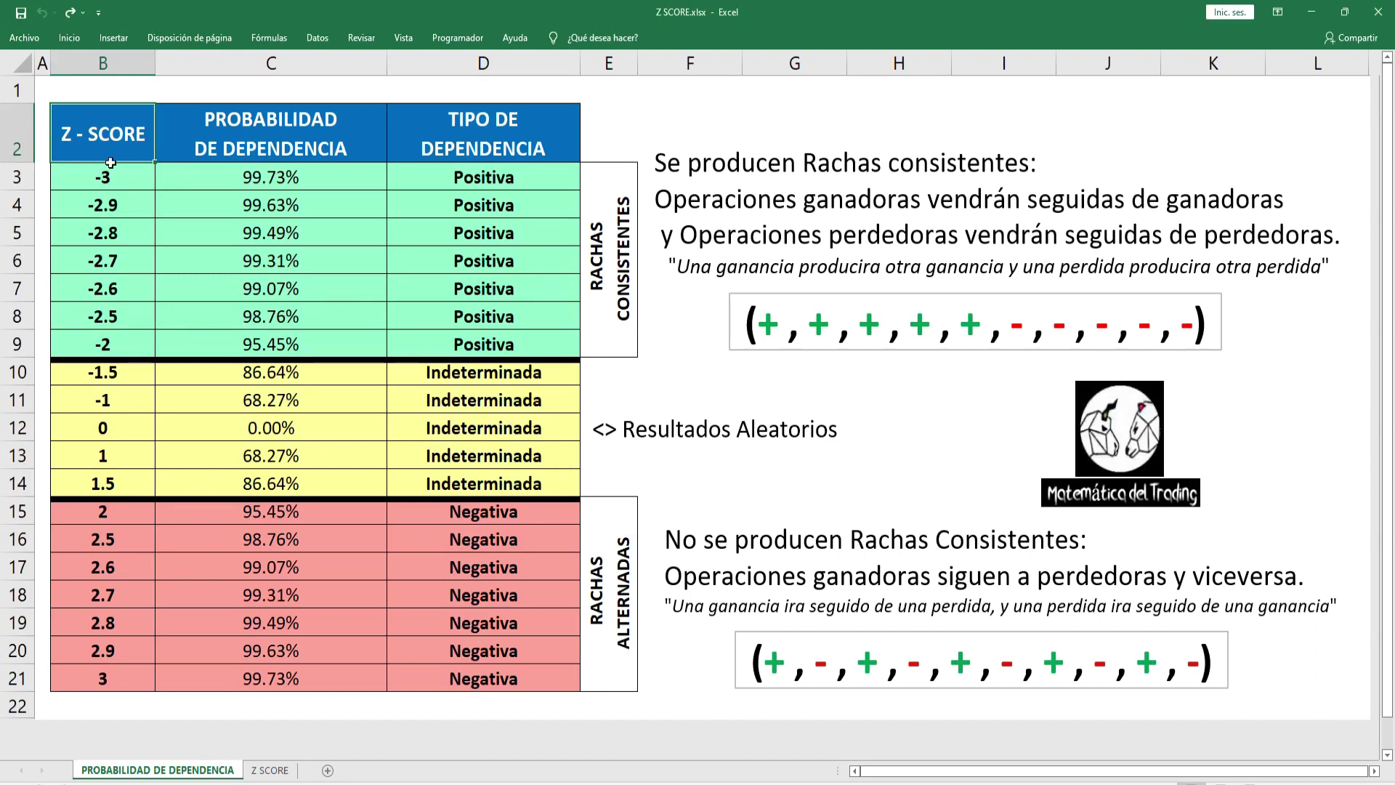
Examine the indeterminate rows from -1.5 to 1.5, followed by the positive and negative dependency groups.
mouse_move(107, 383)
mouse_down()
mouse_move(106, 408)
mouse_move(349, 472)
mouse_move(444, 463)
mouse_up()
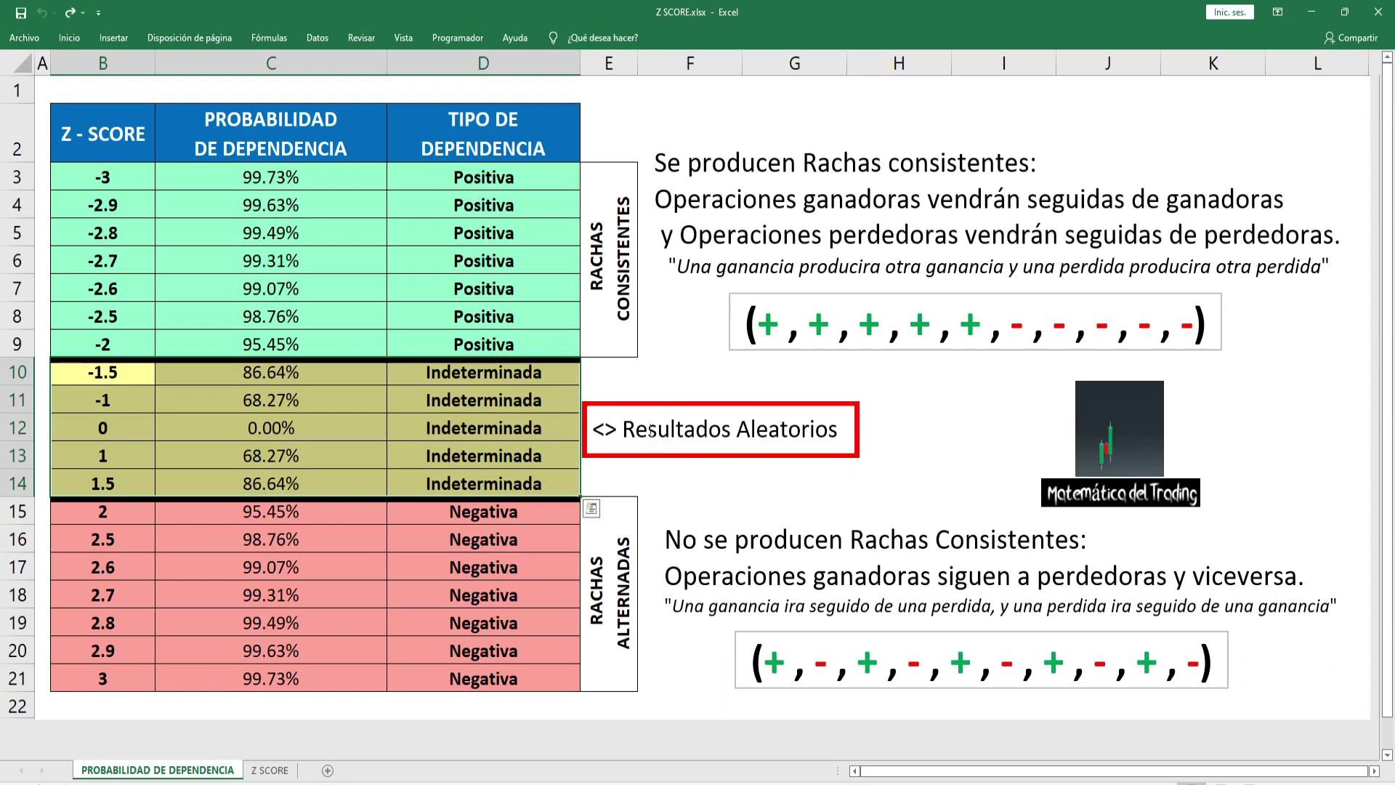
click(485, 379)
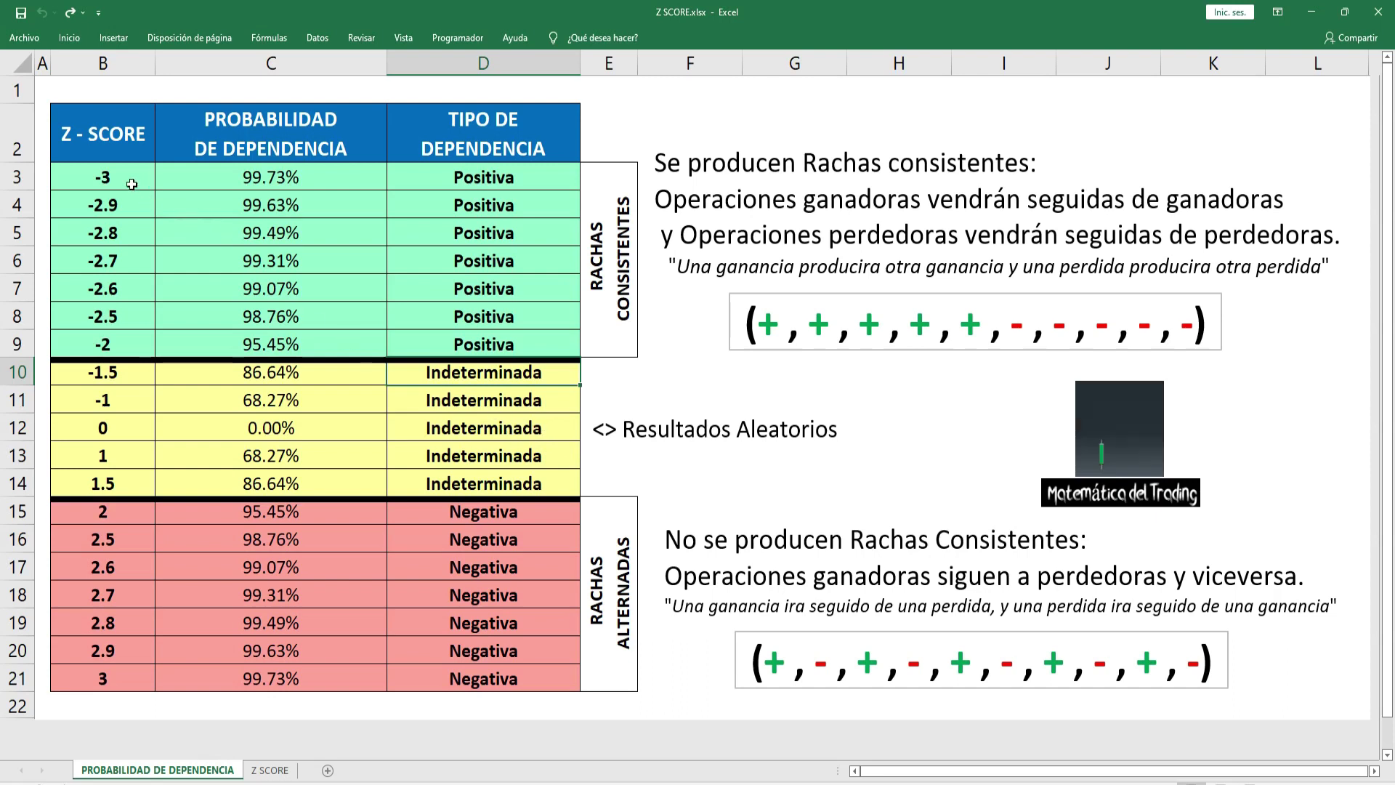
drag(109, 177, 153, 349)
drag(505, 177, 509, 345)
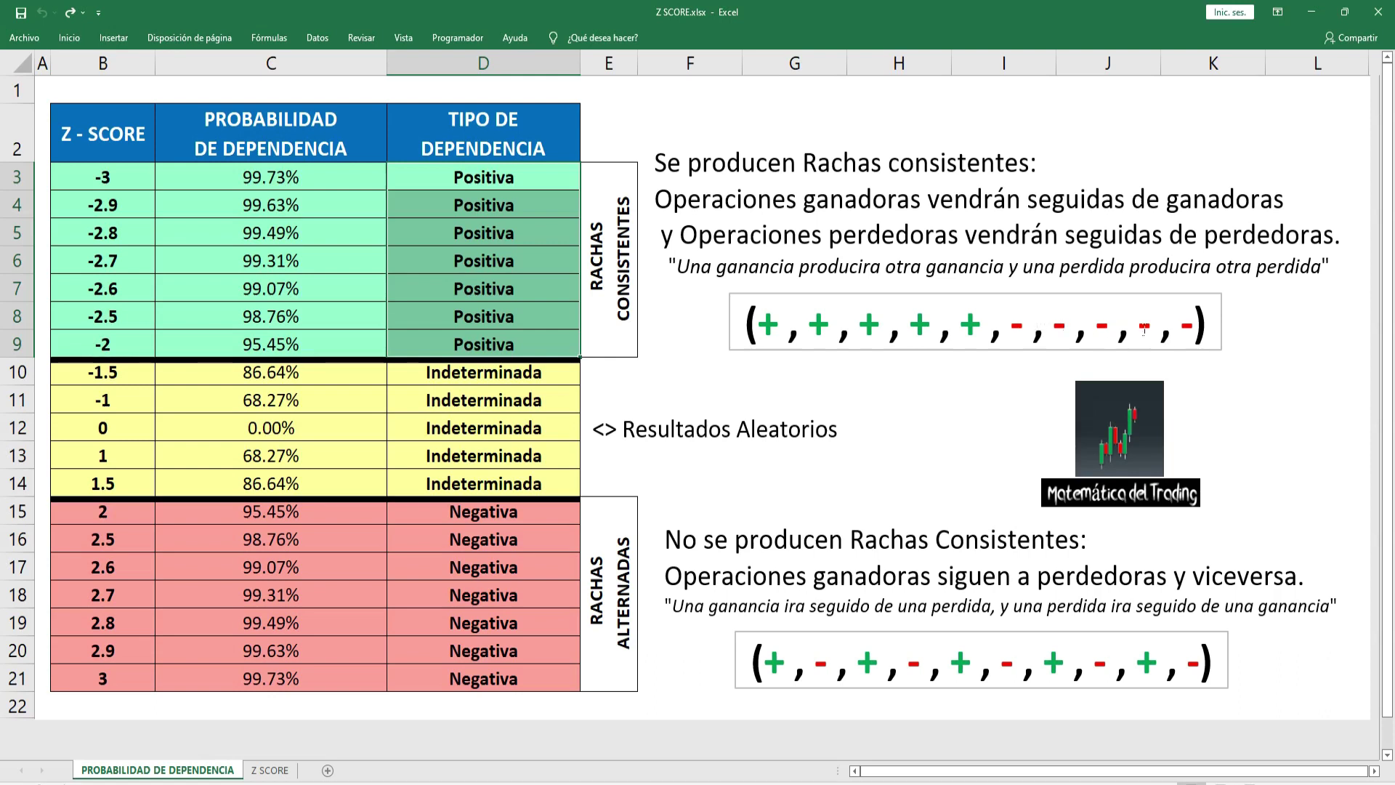
drag(497, 522, 500, 680)
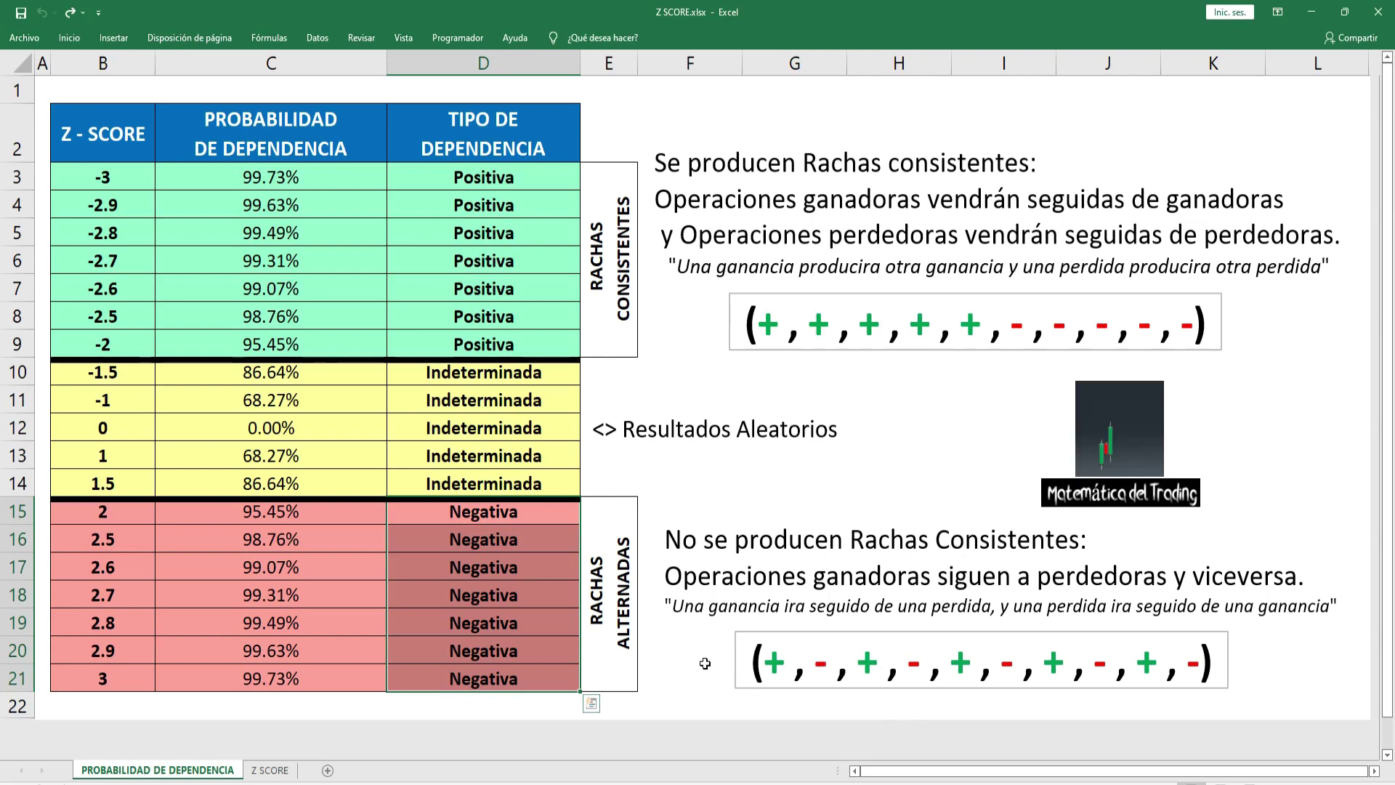
mouse_move(150, 189)
mouse_down()
mouse_move(383, 248)
mouse_move(480, 319)
mouse_move(480, 345)
mouse_up()
click(469, 181)
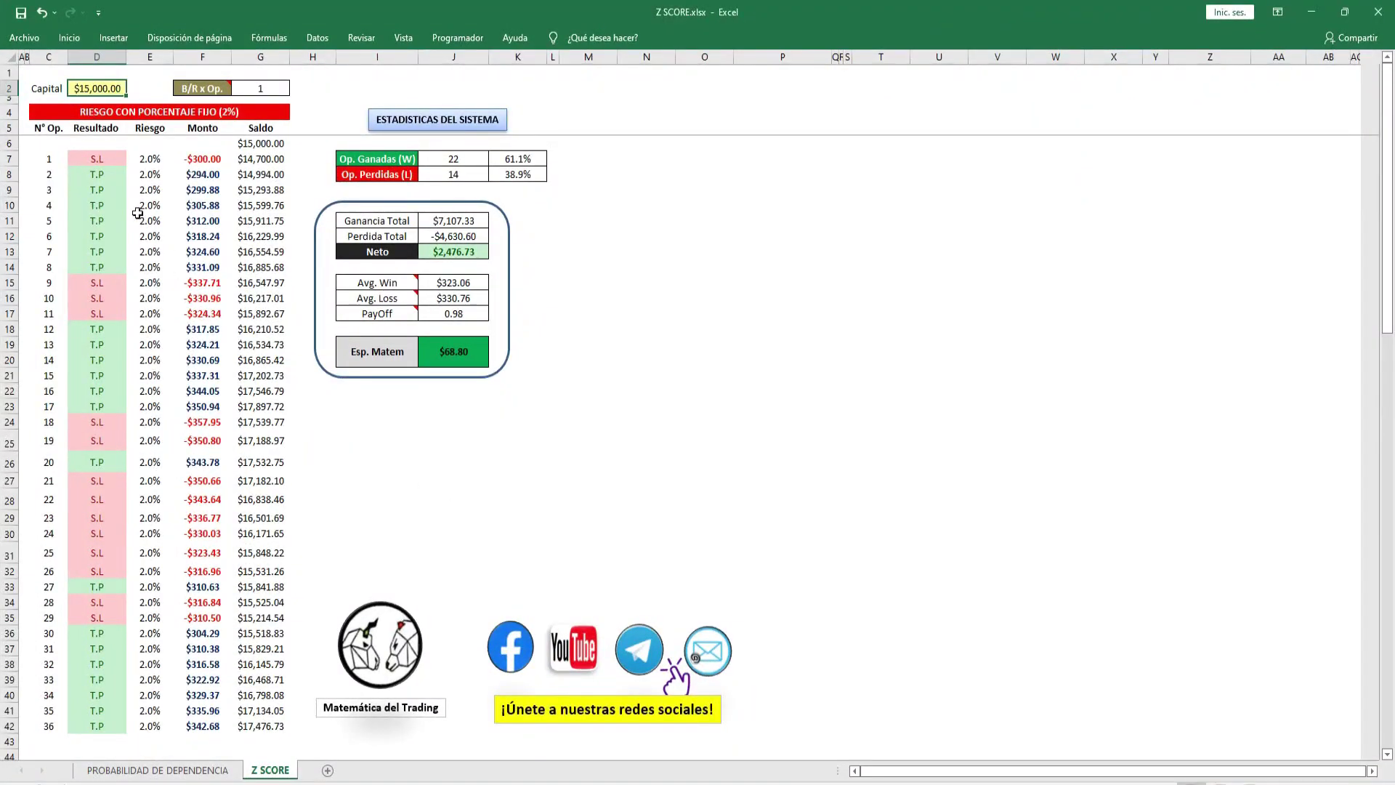
On the Z SCORE sheet, review the results and risk columns for trades 1 to 36, the B/R ratio and the mathematical expectation.
drag(102, 158, 109, 726)
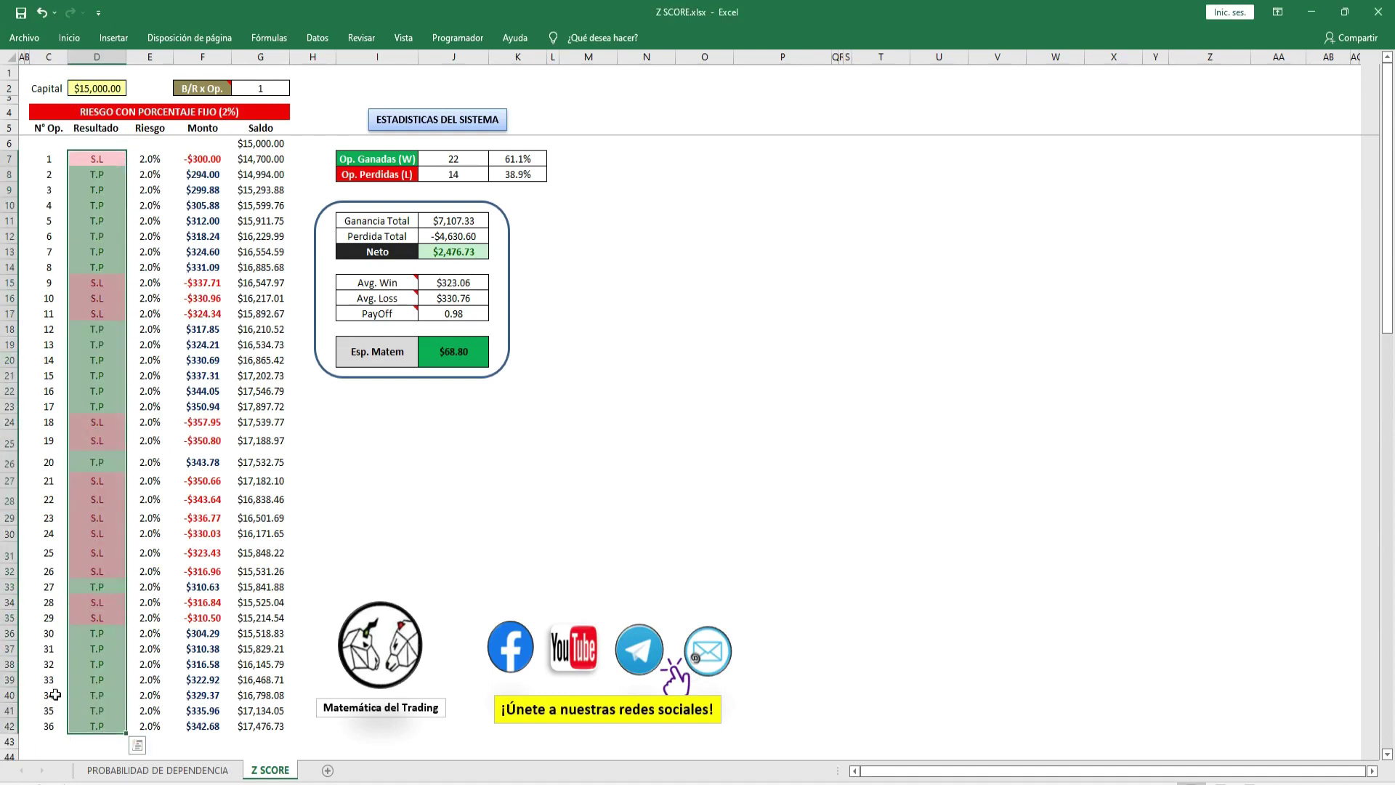
click(148, 163)
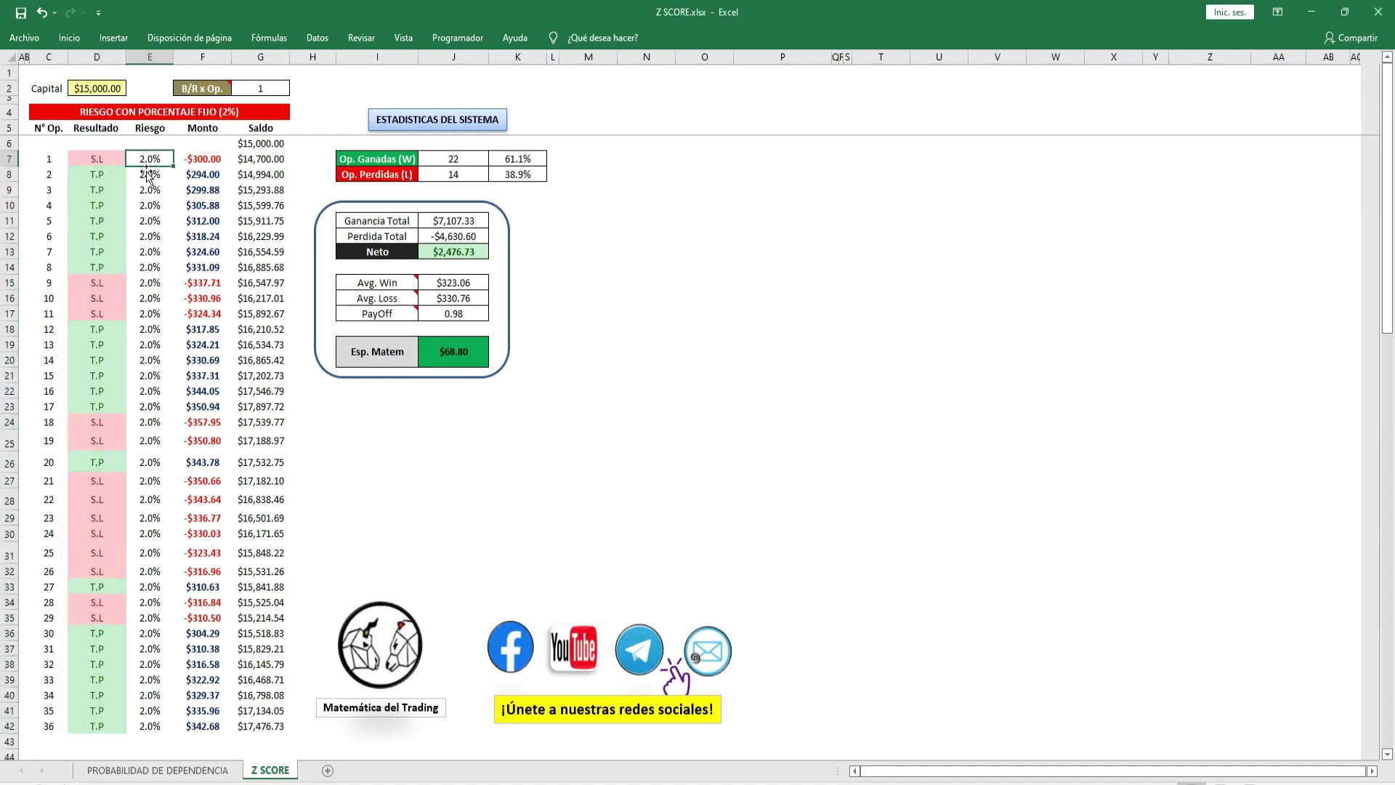
drag(146, 170, 168, 723)
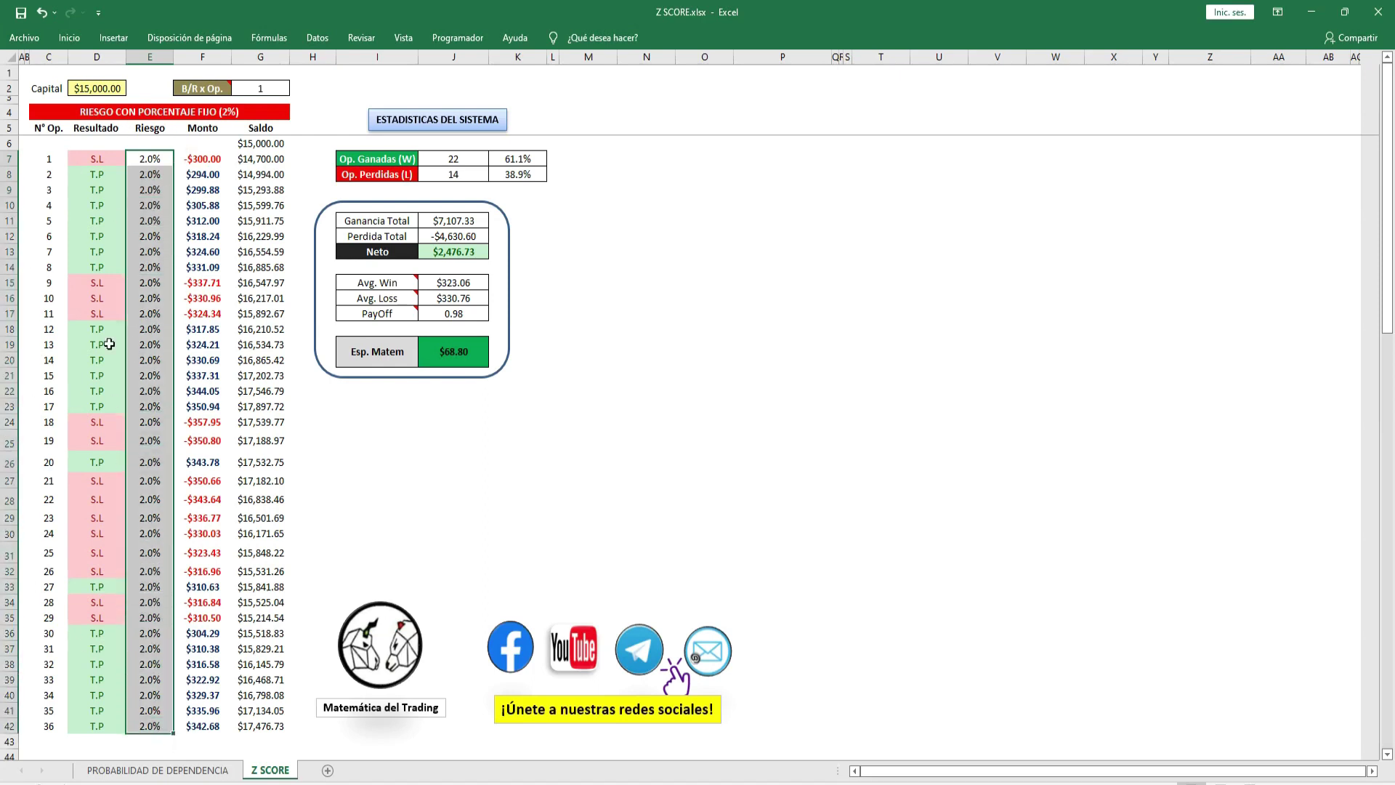
click(268, 92)
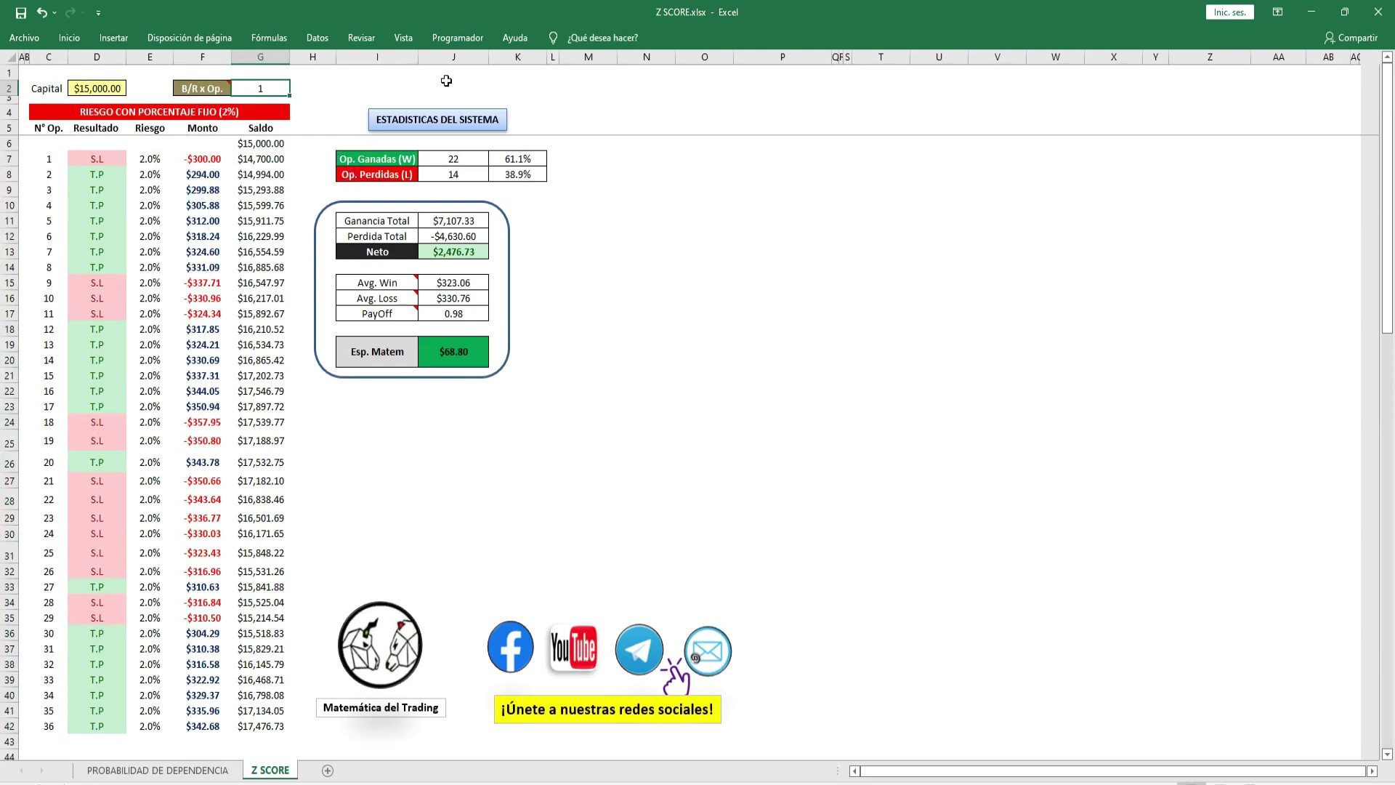
click(383, 360)
click(454, 343)
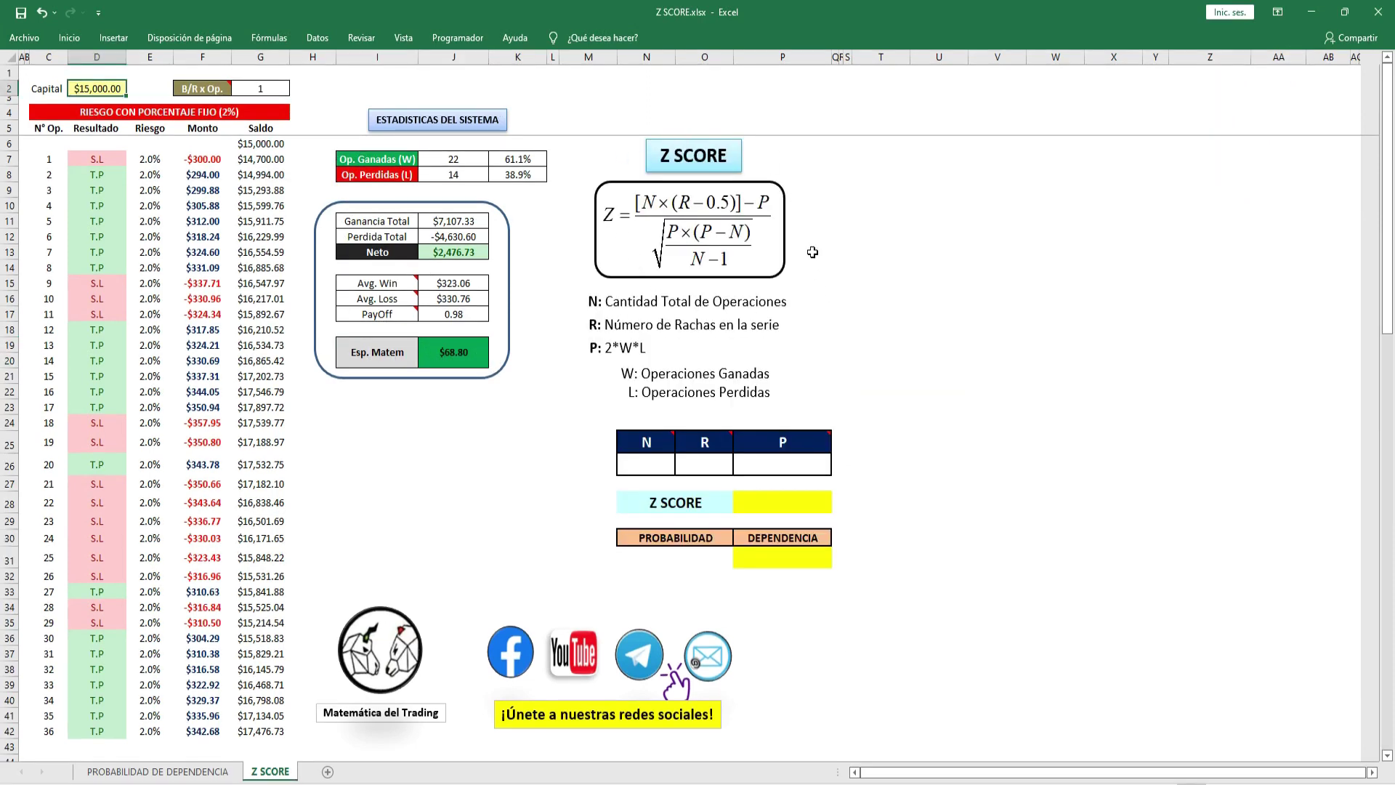
Calculate N in the Z score table as won plus lost trades with =J7+J8.
click(648, 444)
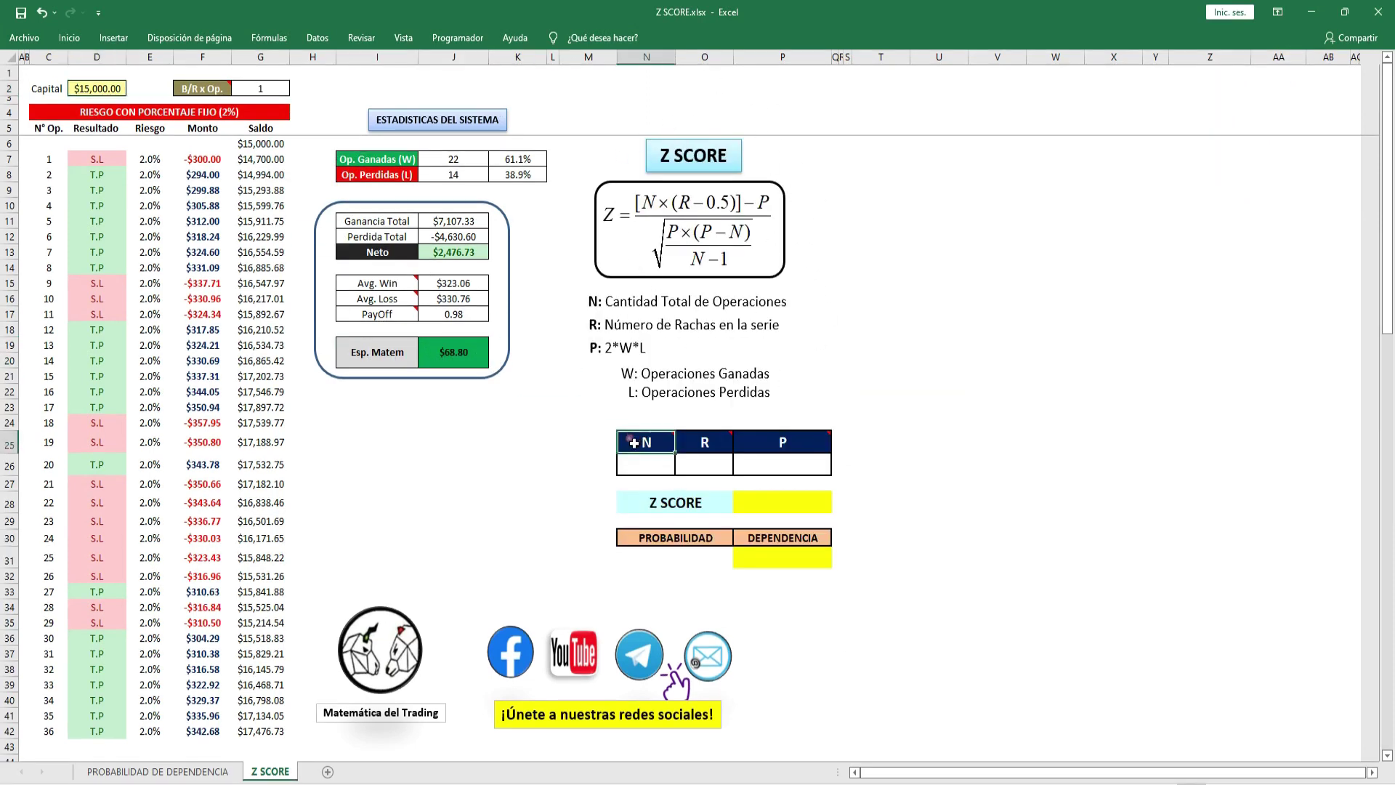
click(647, 476)
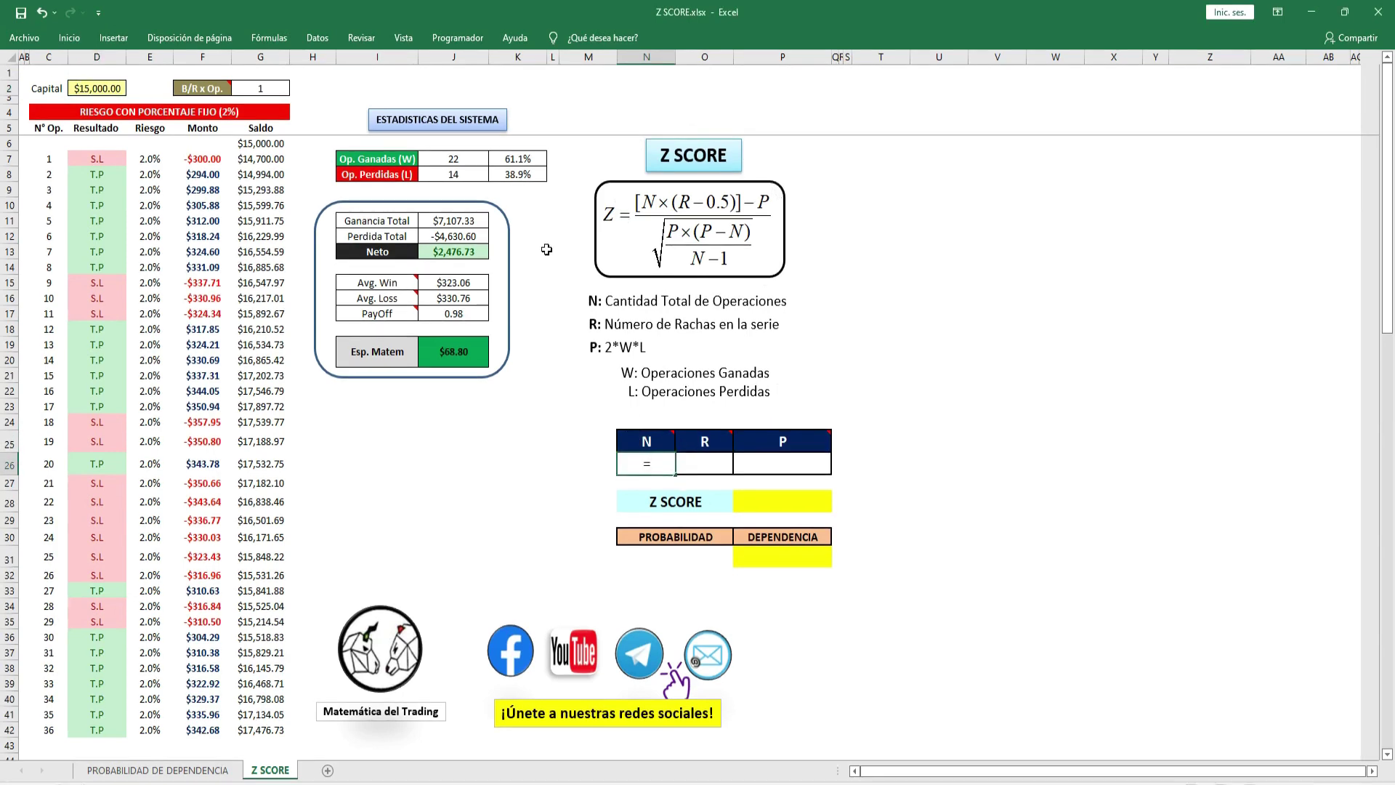
text(=)
click(460, 161)
text(+)
click(465, 176)
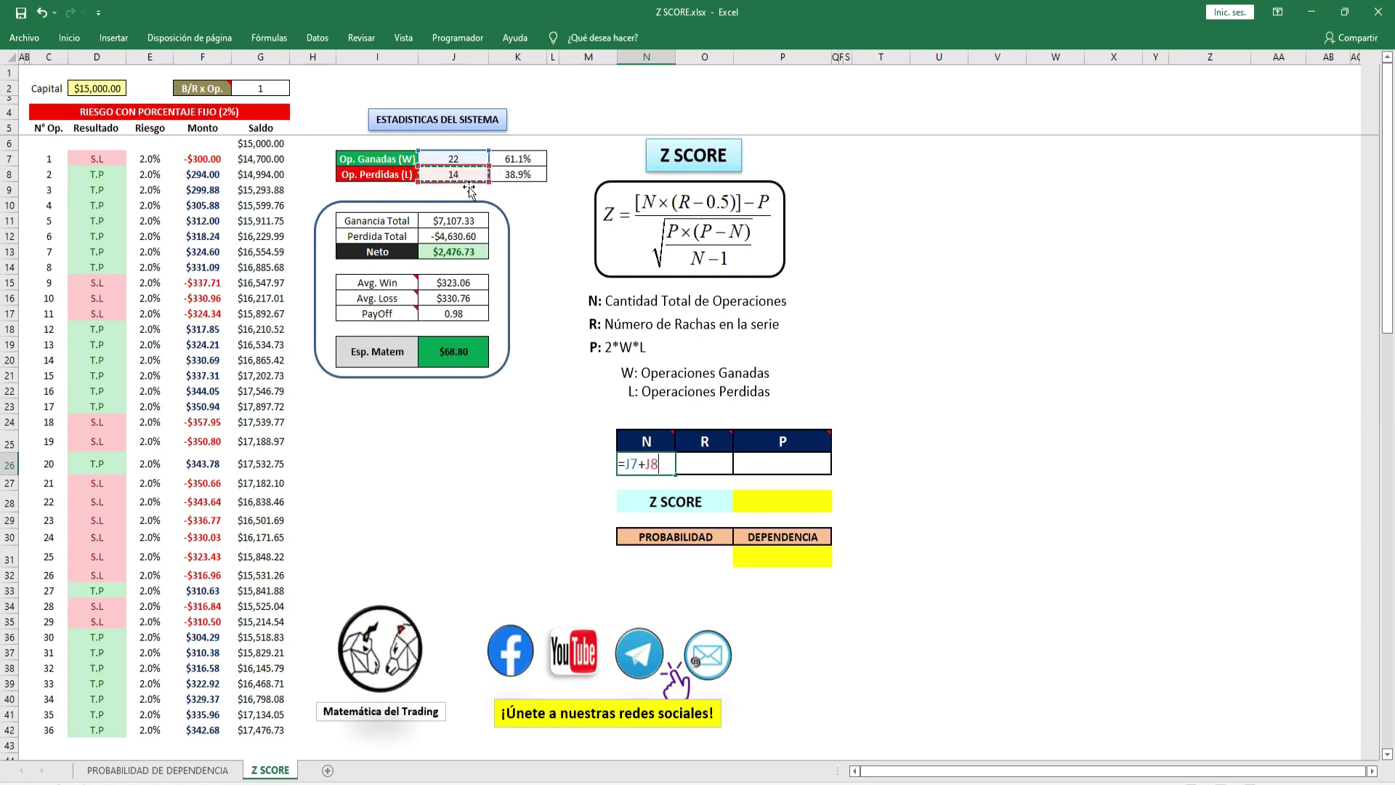
key(Return)
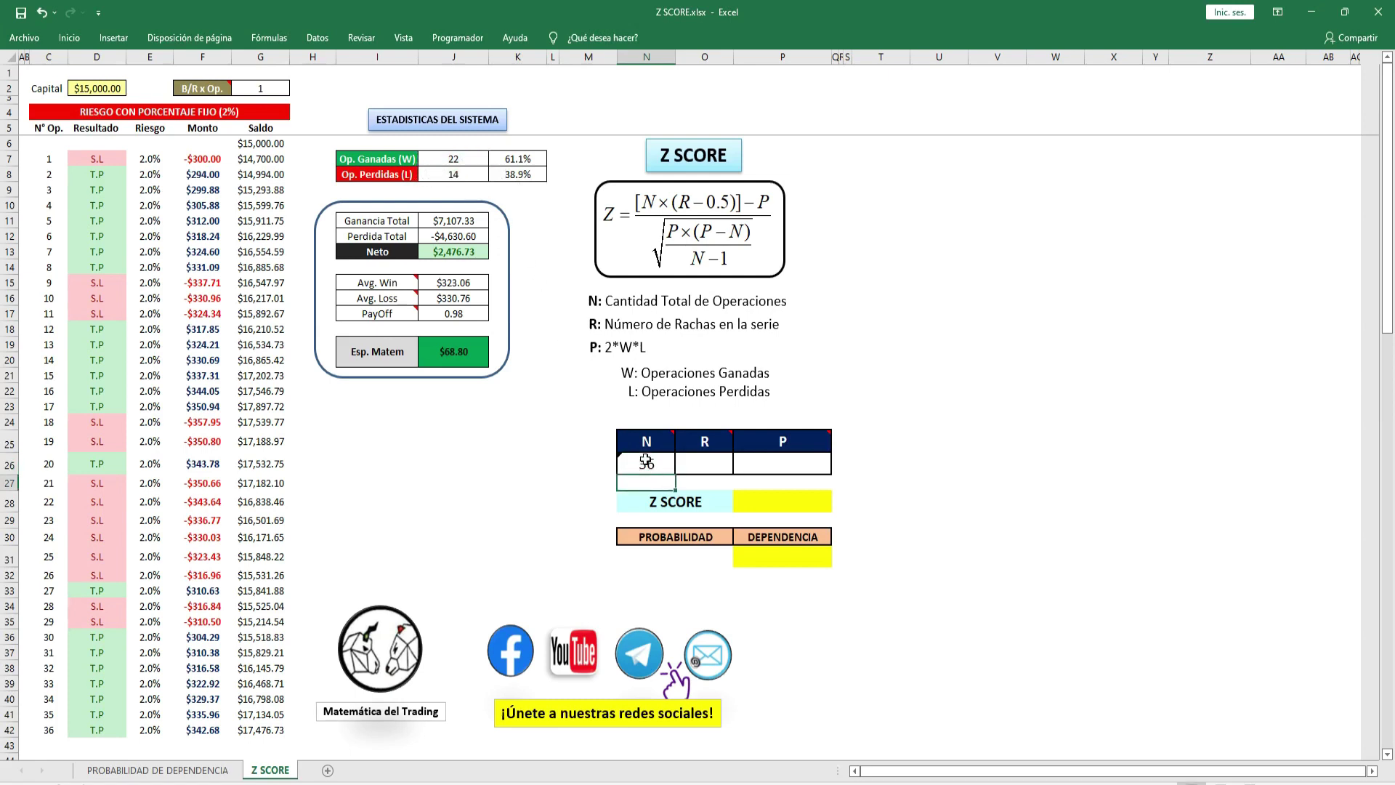
Set R, the number of streaks in the series, to 10 in the Z score table.
click(700, 449)
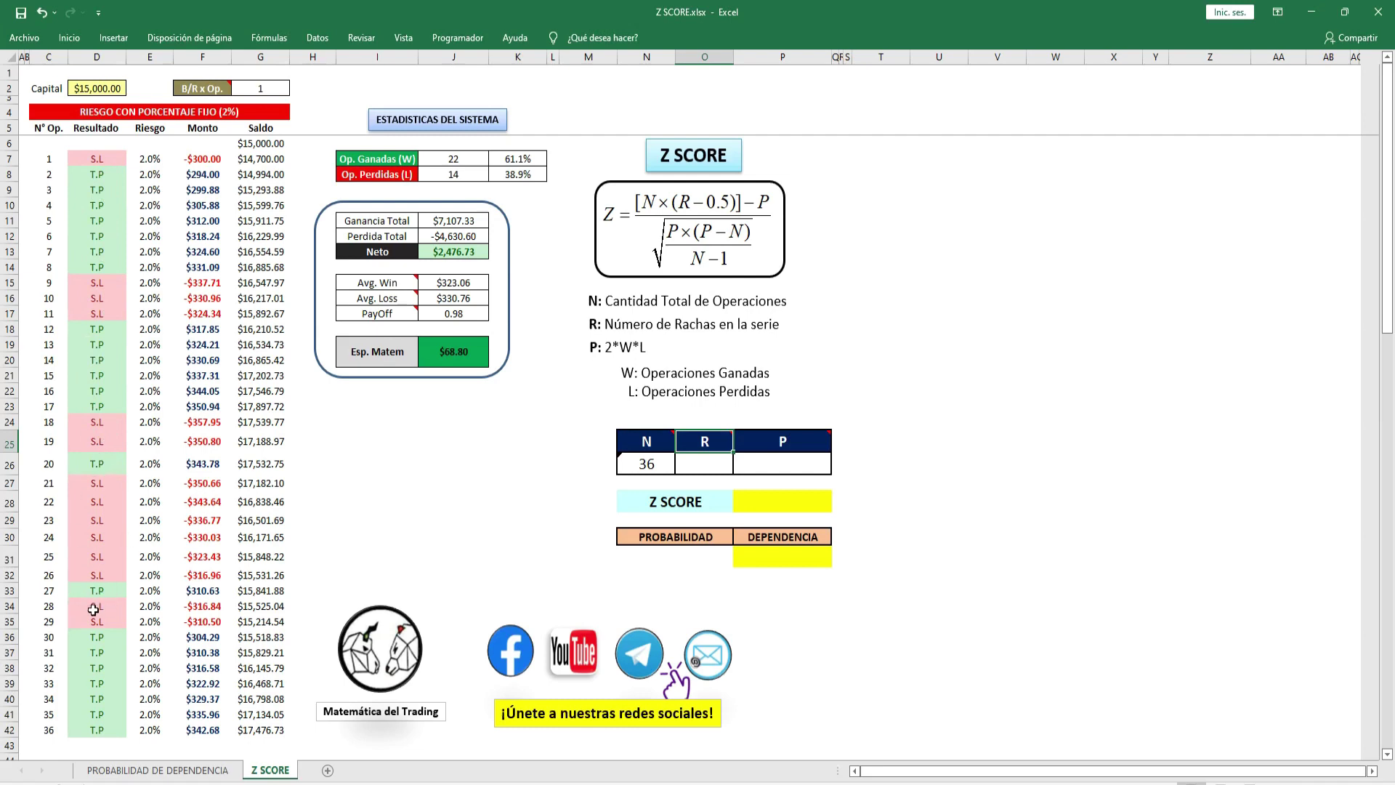
click(708, 463)
text(10)
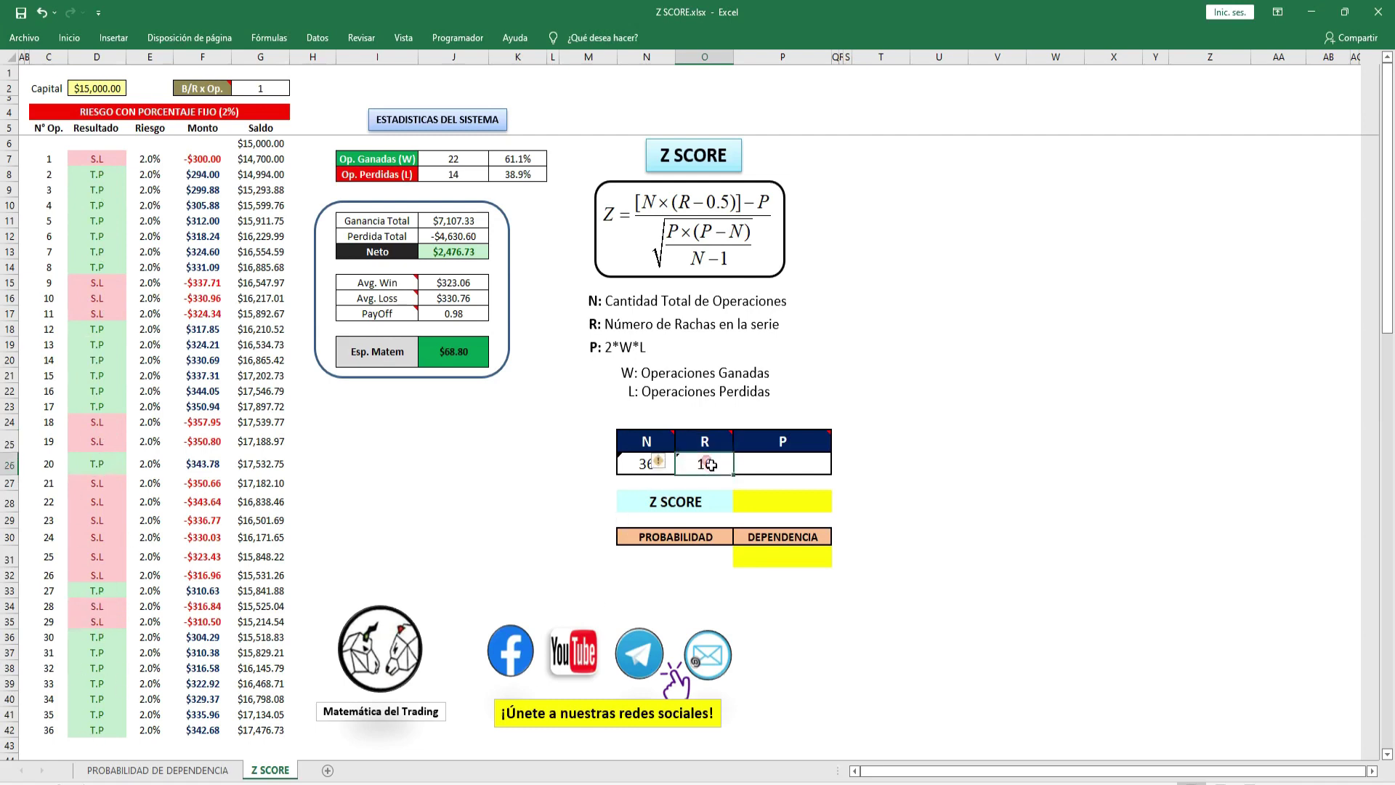
Calculate P in the Z score table as twice the won trades times the lost trades with =2*J7*J8.
click(821, 444)
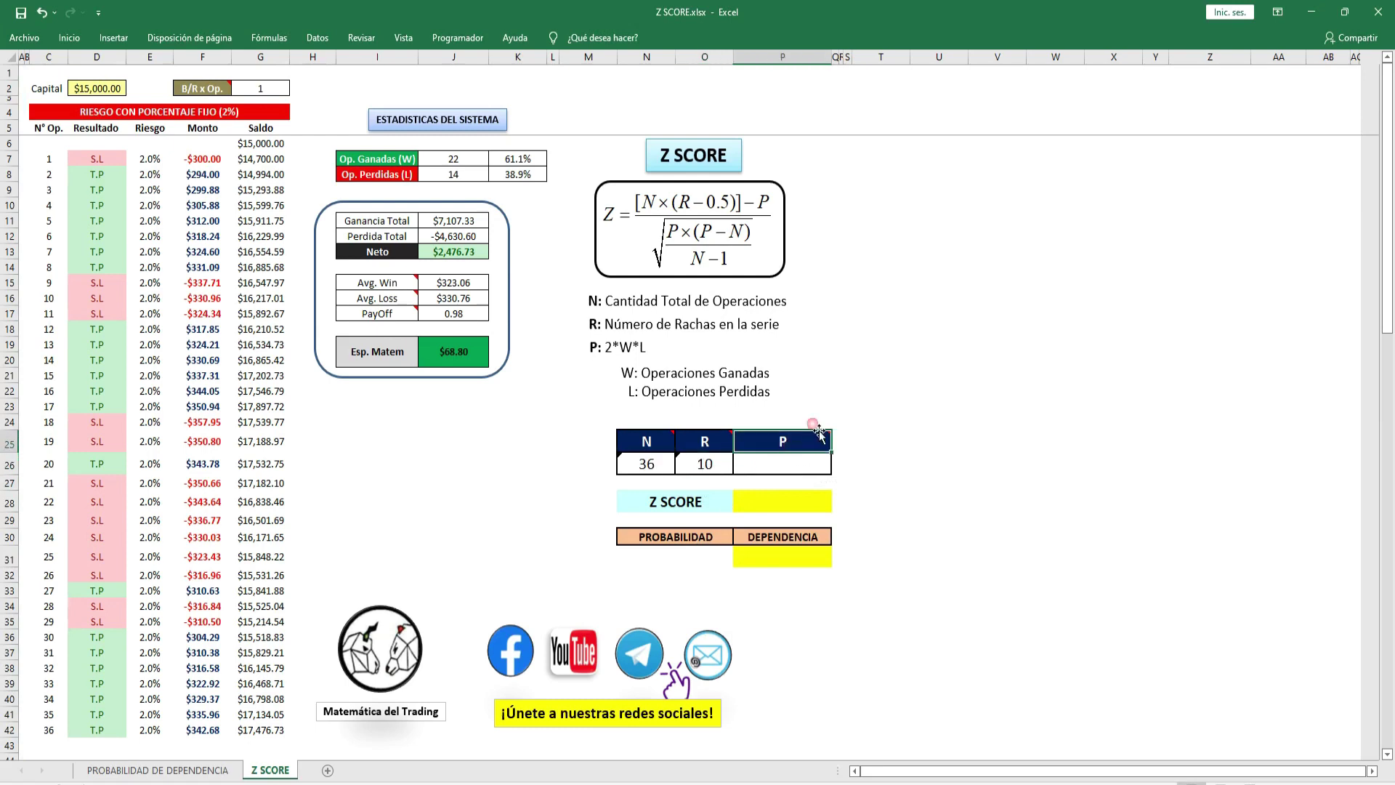
click(764, 472)
text(=2)
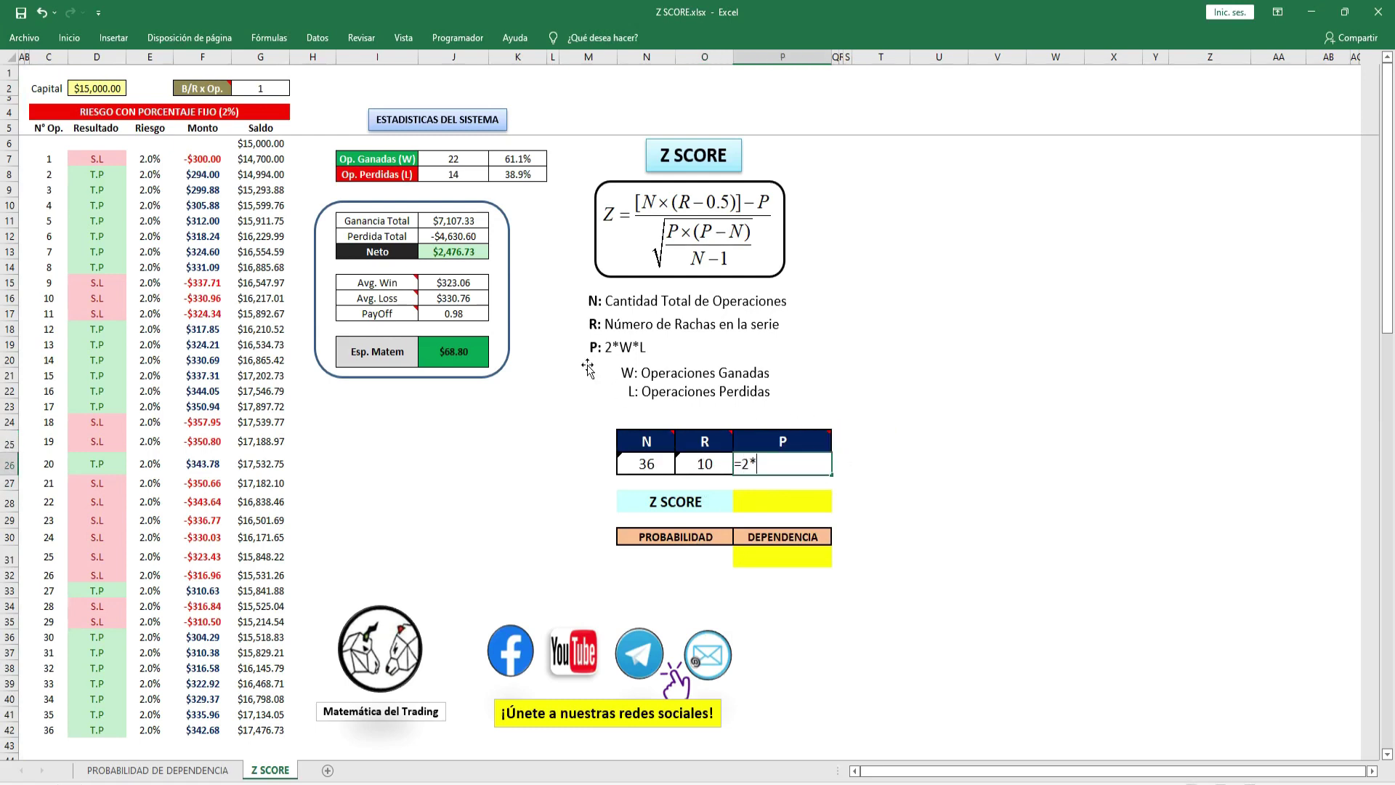
text(*)
click(452, 160)
text(*)
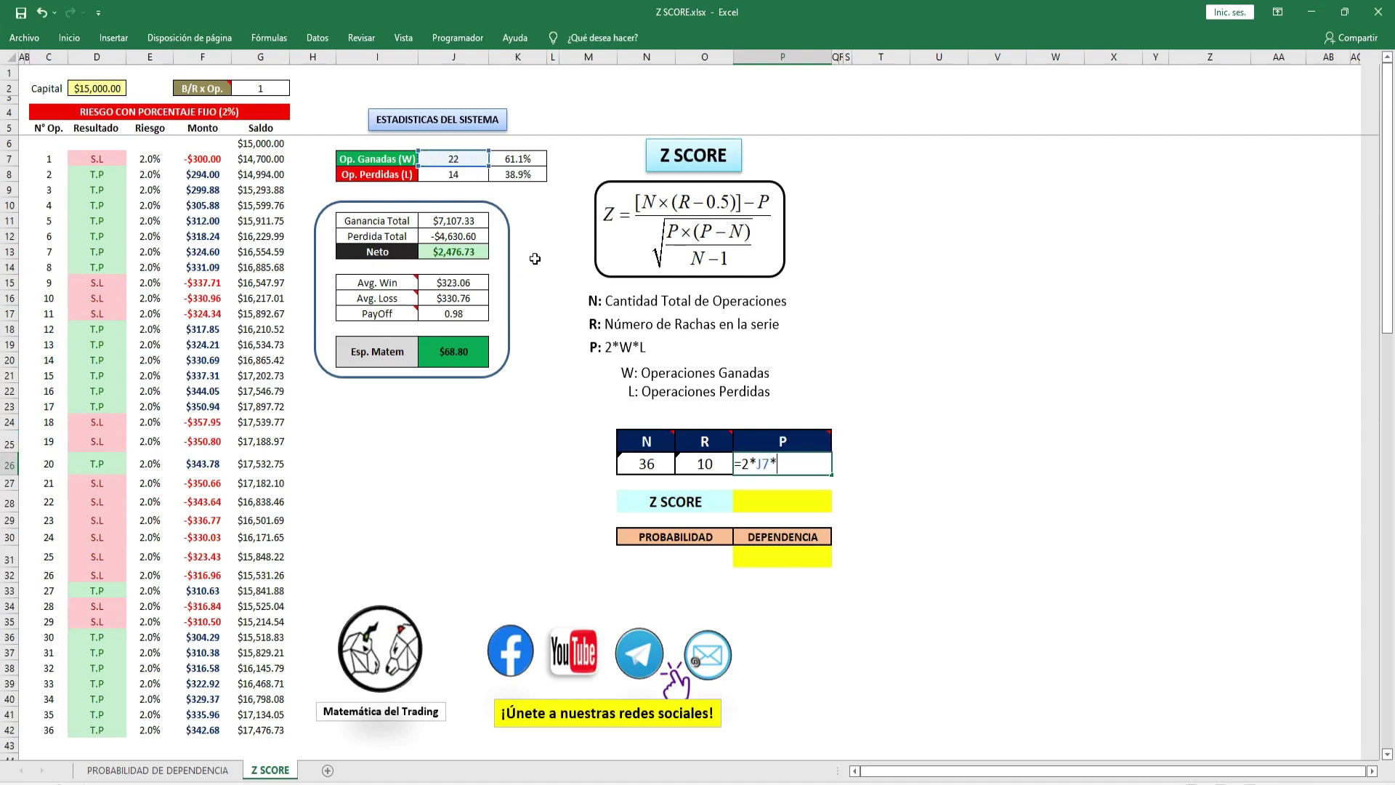
click(447, 179)
key(Return)
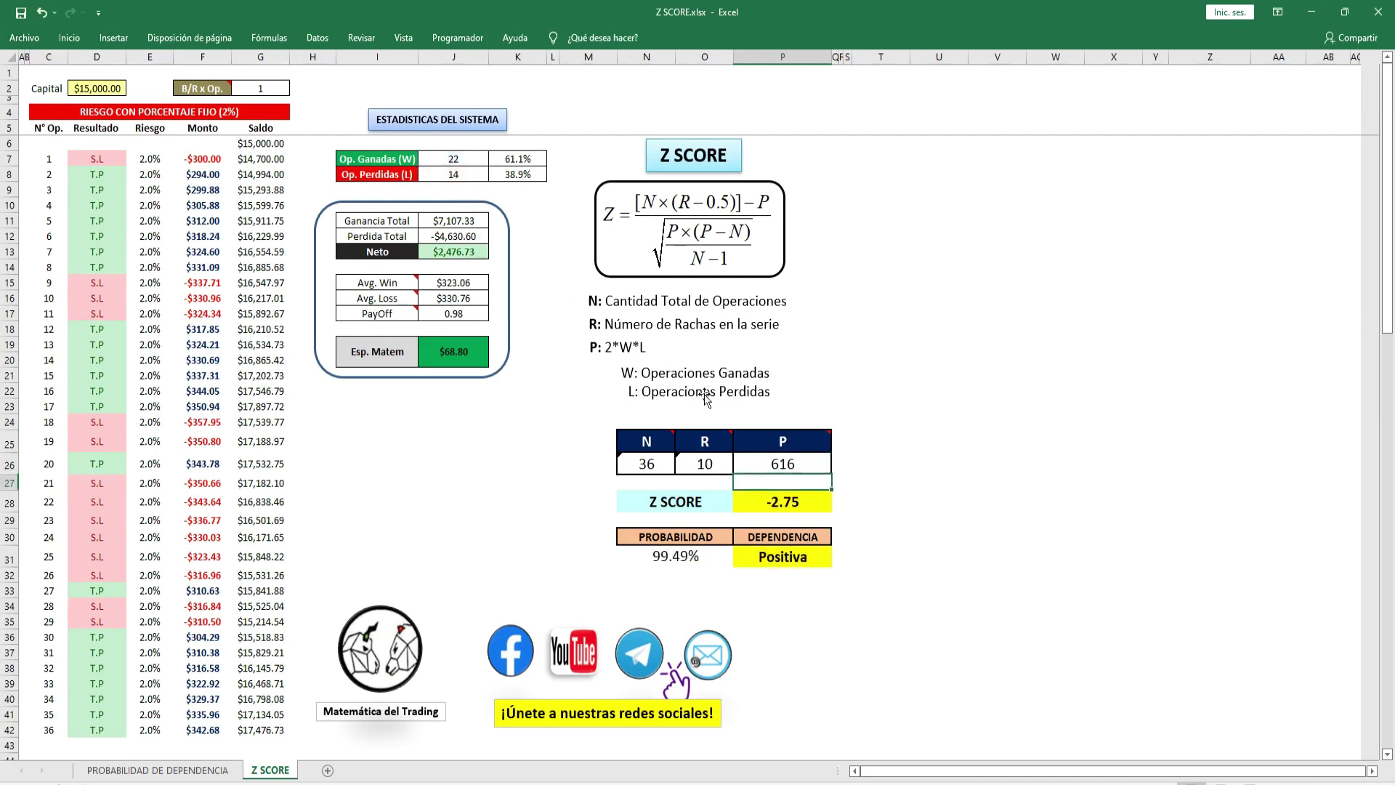
Inspect the N, R and P values, the Z score formula and the dependency type, and return to the Z SCORE sheet.
drag(650, 464, 783, 464)
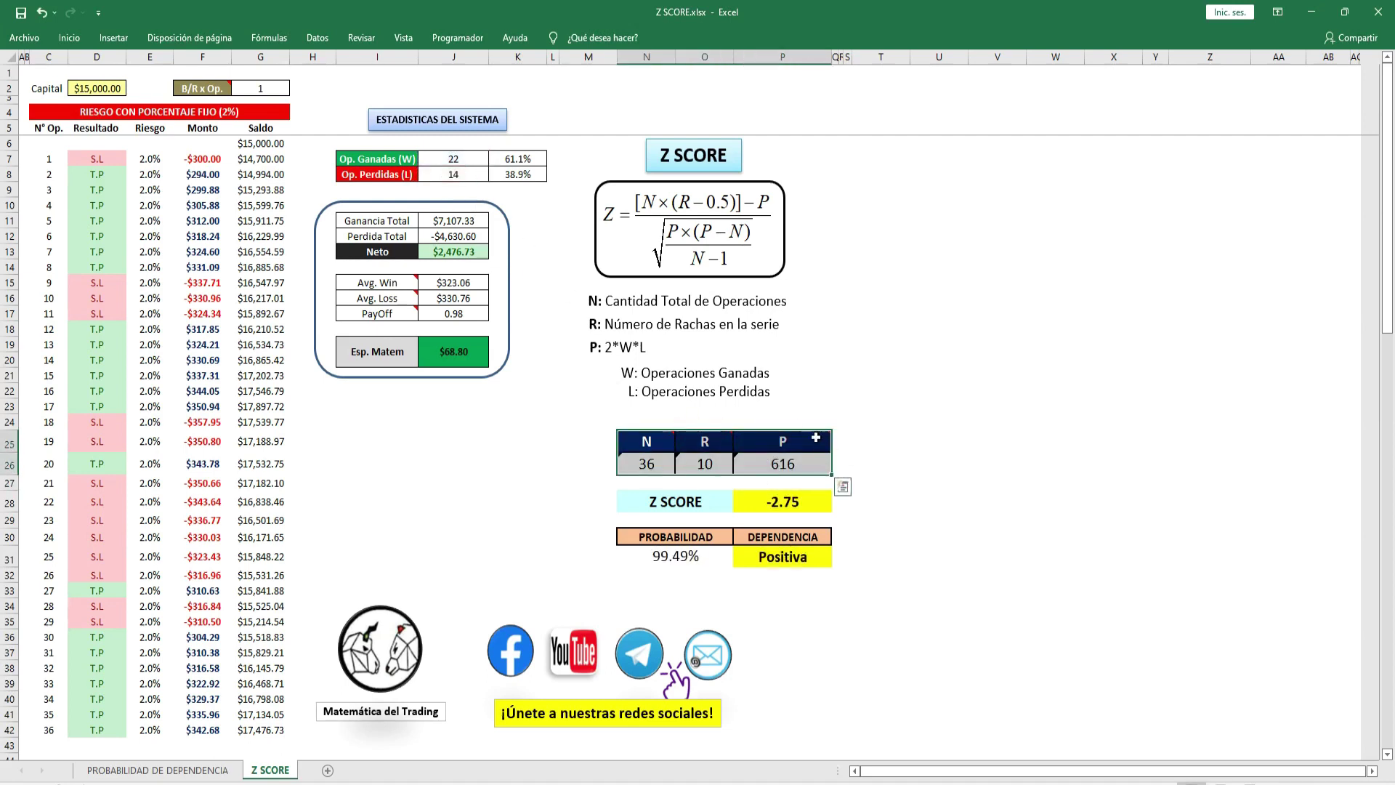
click(691, 509)
click(798, 506)
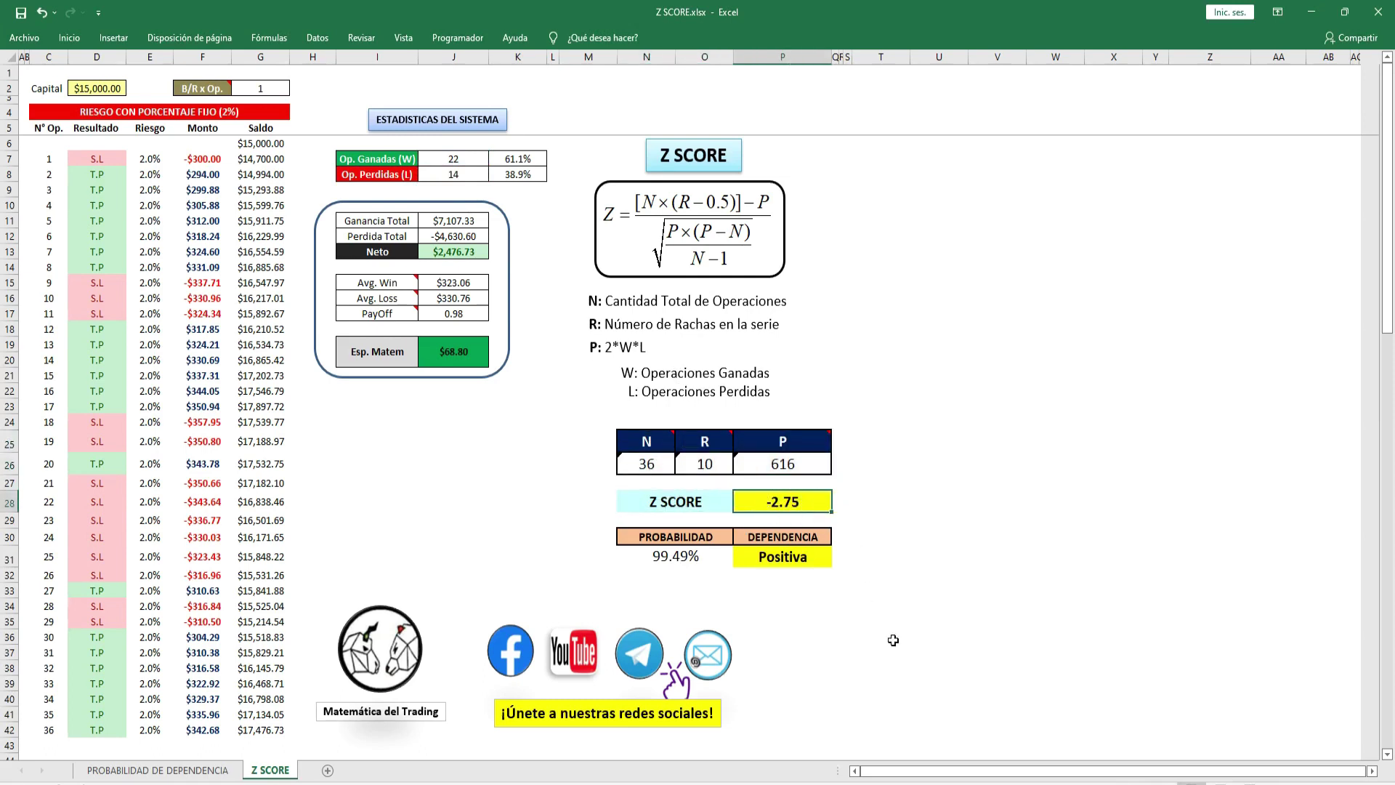
double_click(800, 512)
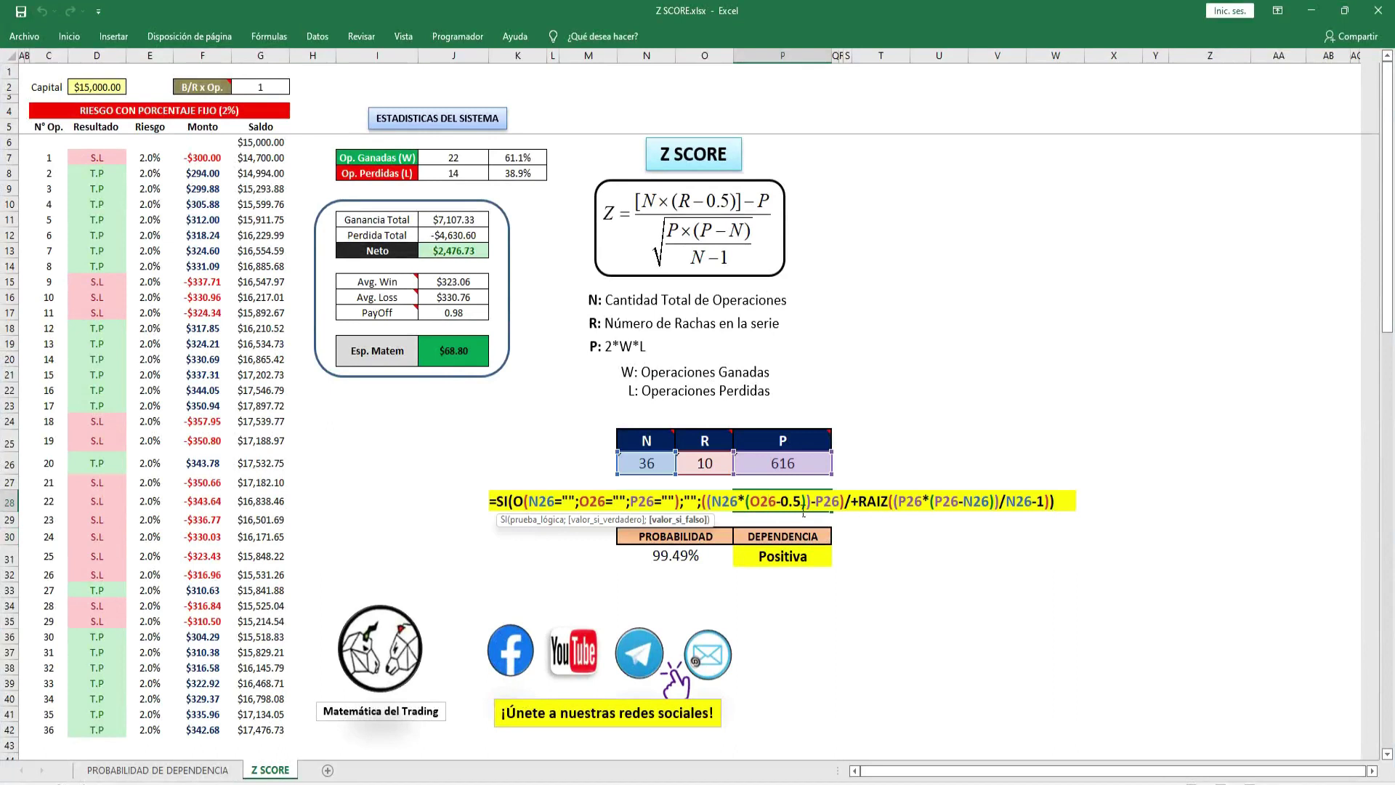
key(Escape)
click(770, 558)
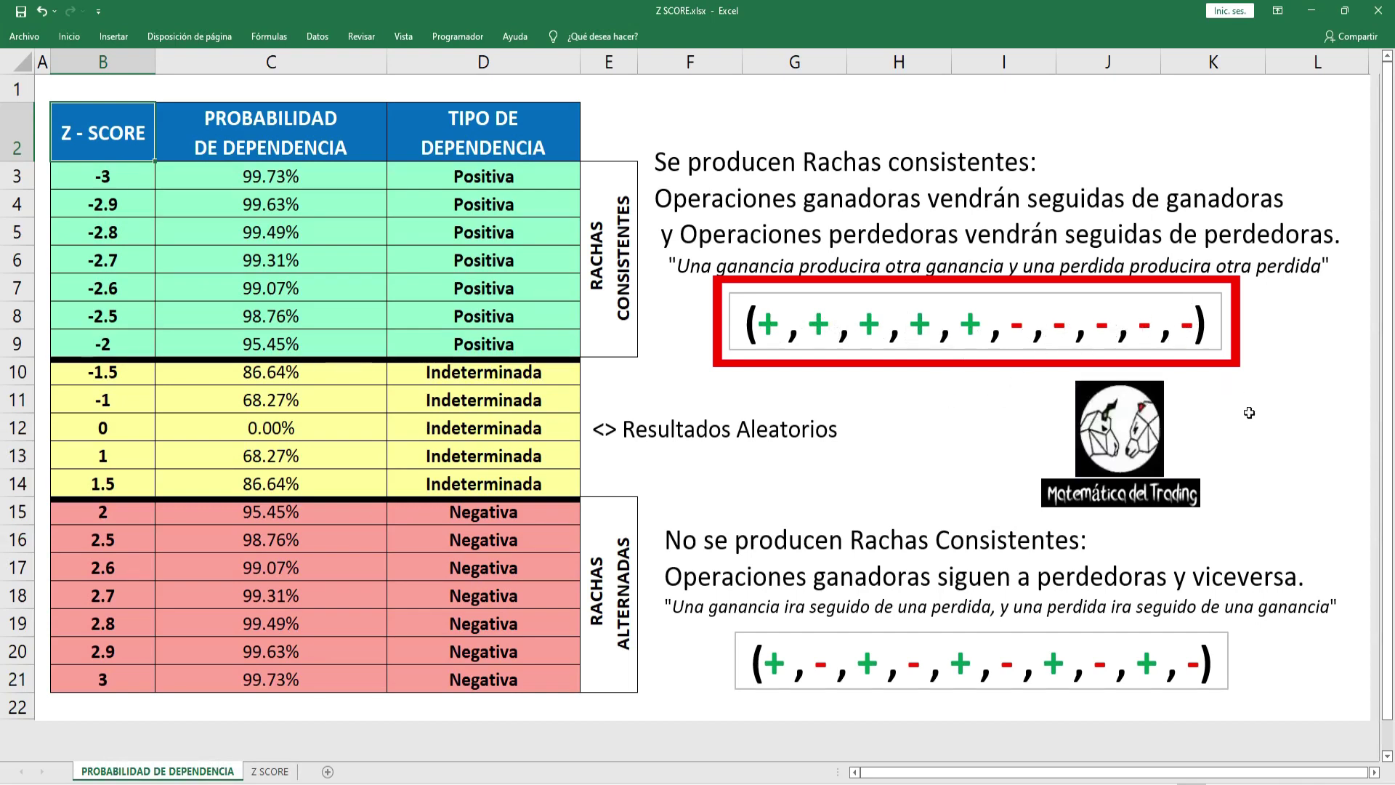
key(ctrl+Page_Down)
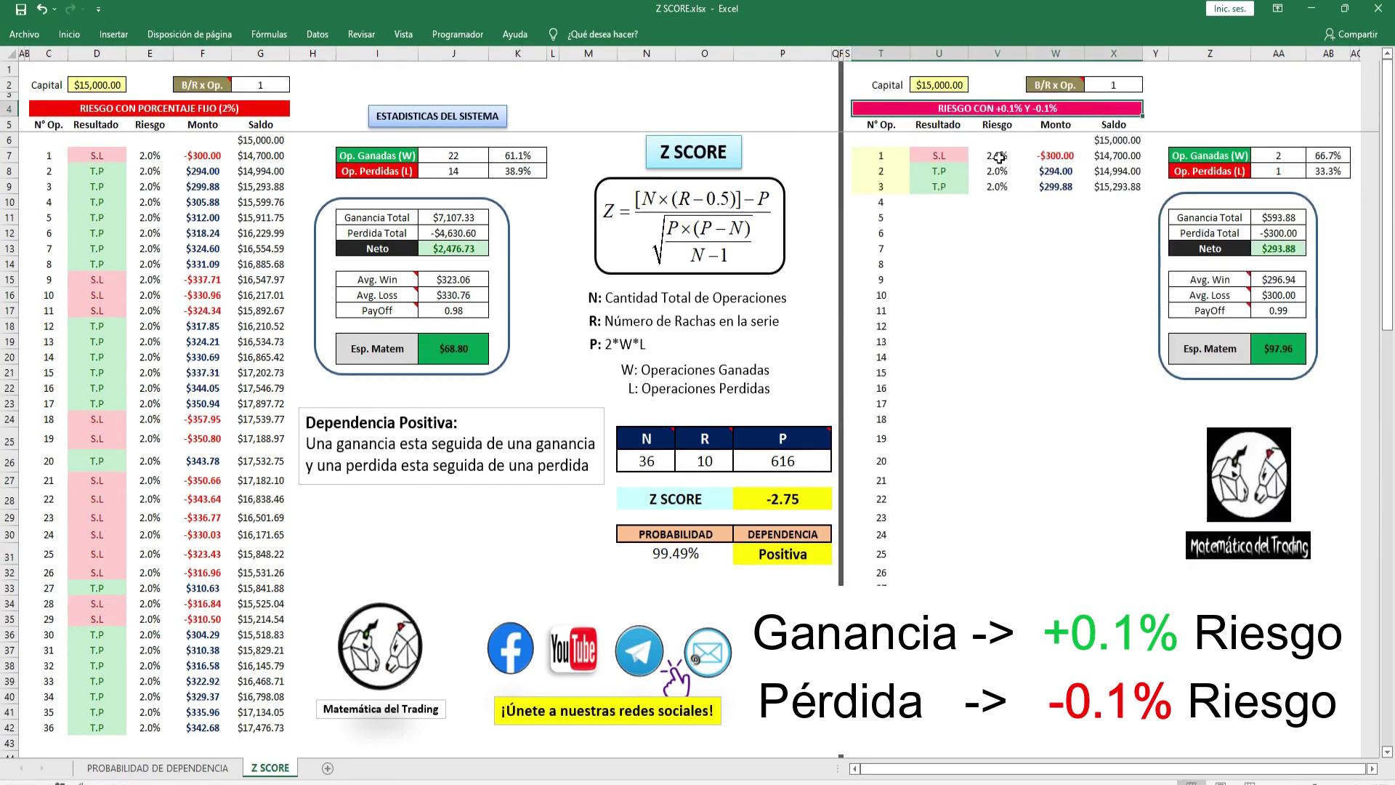
Review the risk and results of the first three trades and the mathematical expectancy in the +0.1%/-0.1% risk table.
click(997, 157)
drag(997, 163, 997, 186)
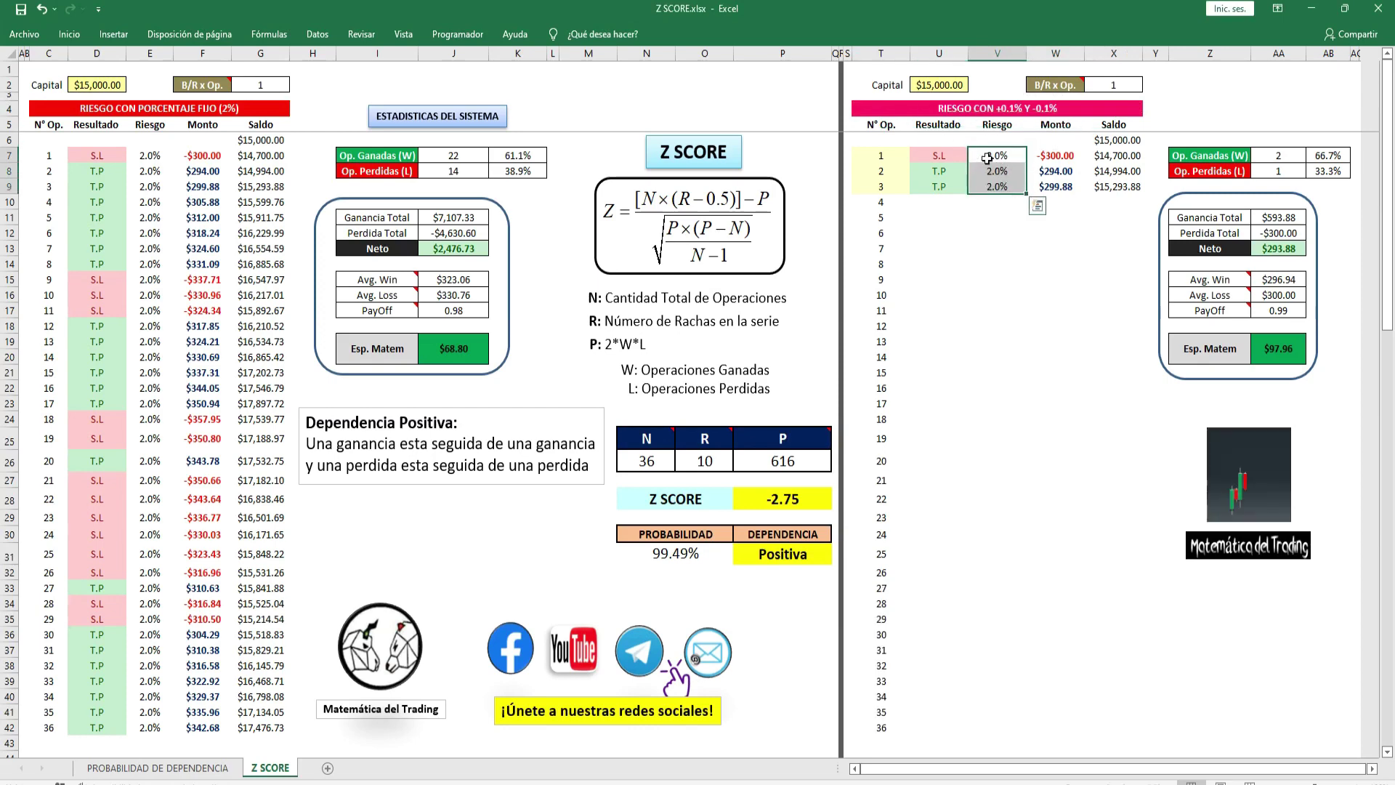
click(879, 189)
click(1264, 349)
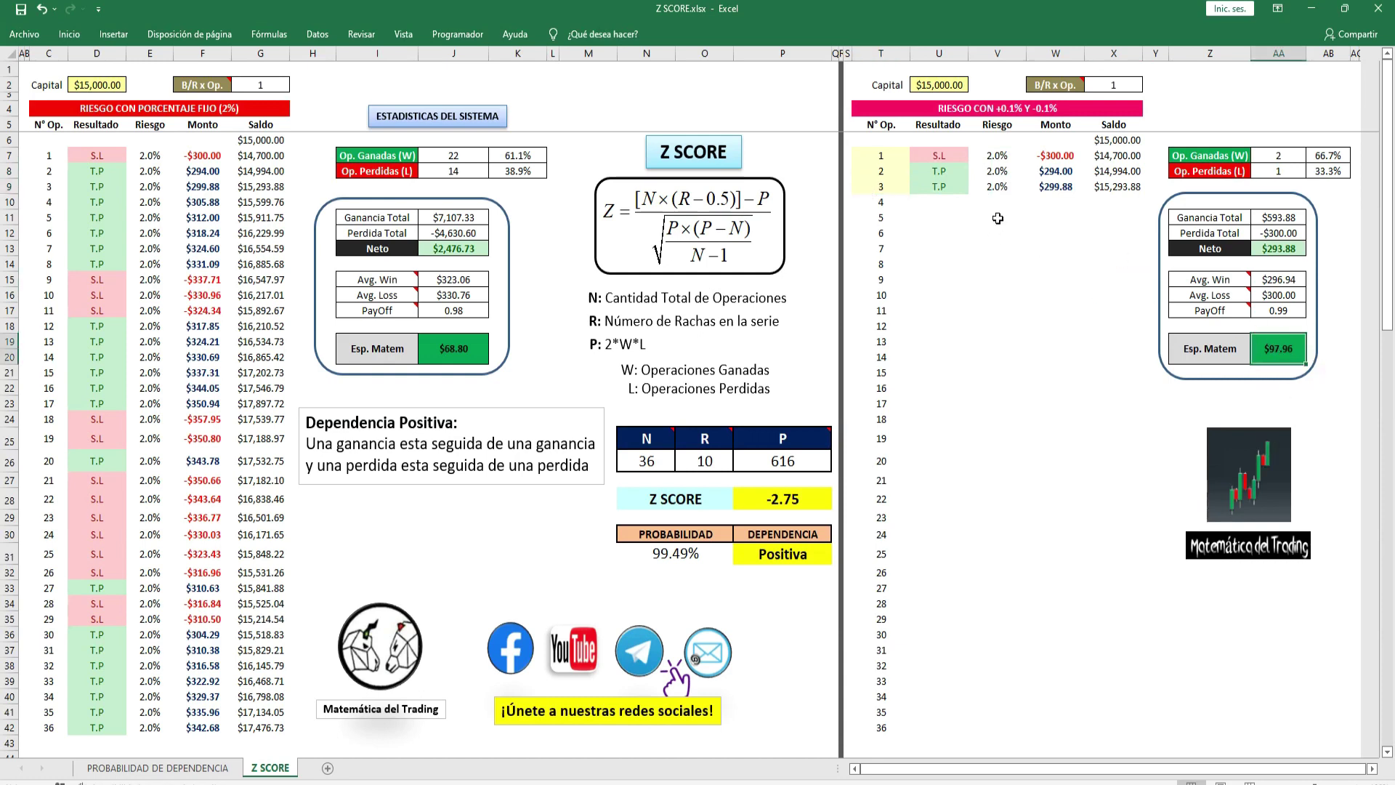
click(998, 188)
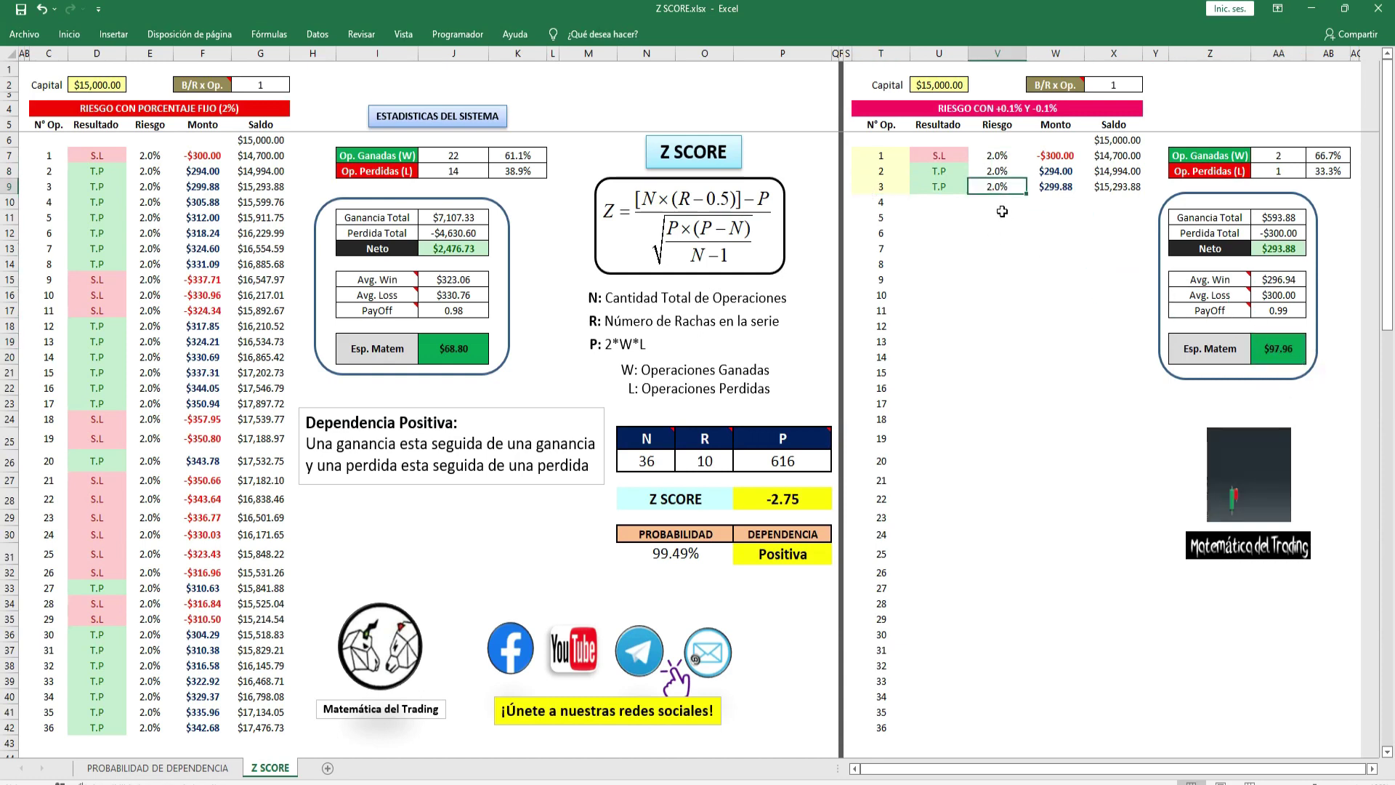
key(Left)
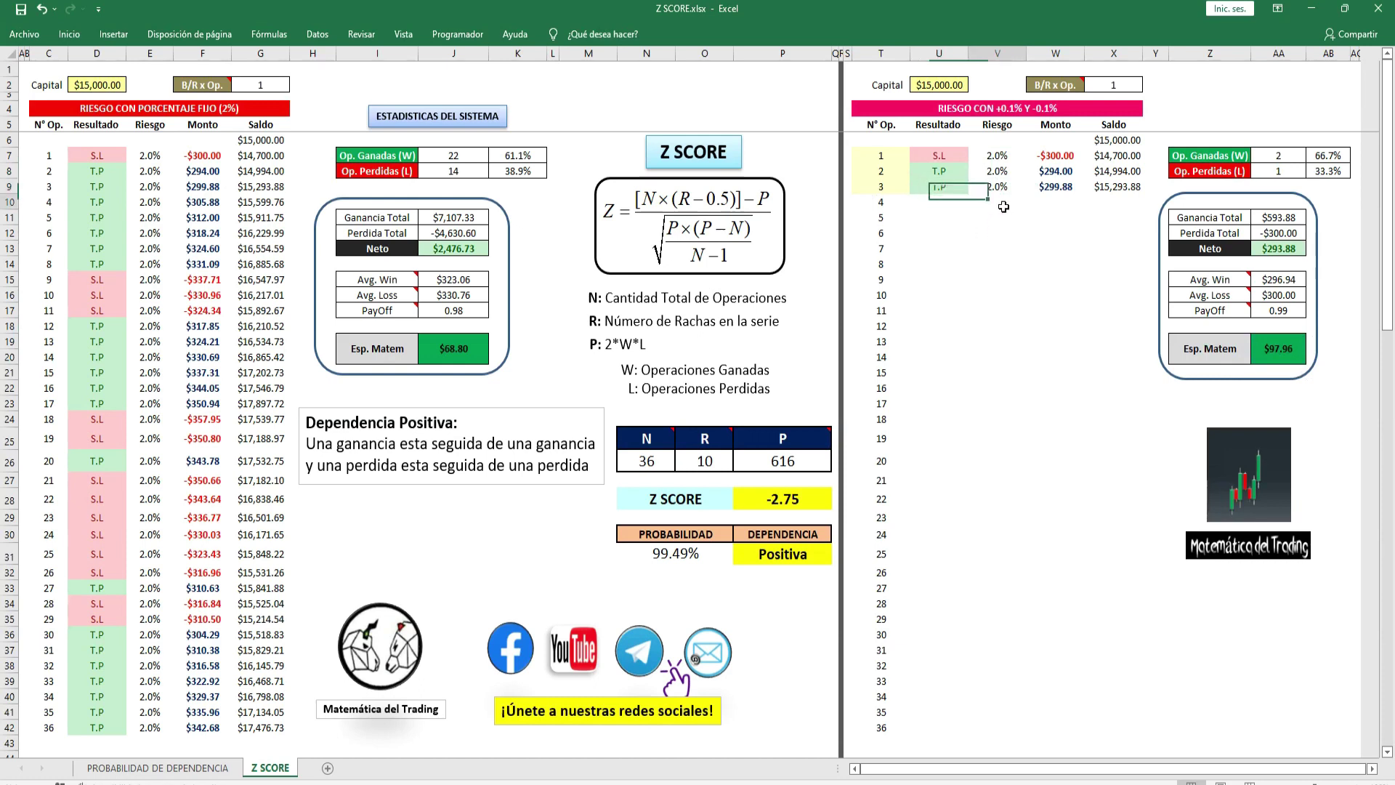
Record trade 4 in the +0.1%/-0.1% risk table with a 2.1% risk and result T.P.
click(1003, 206)
text(2.1)
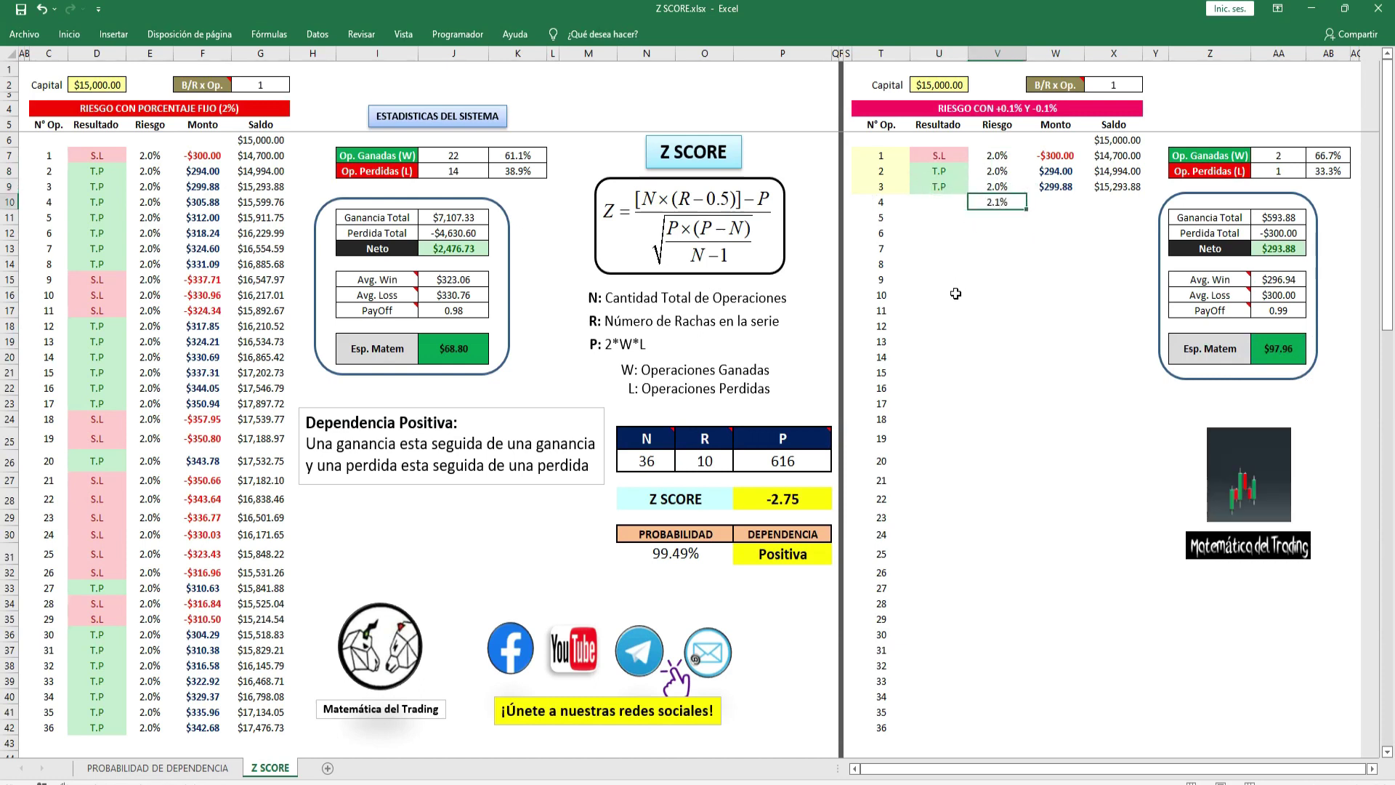
key(Return)
key(Up)
click(933, 205)
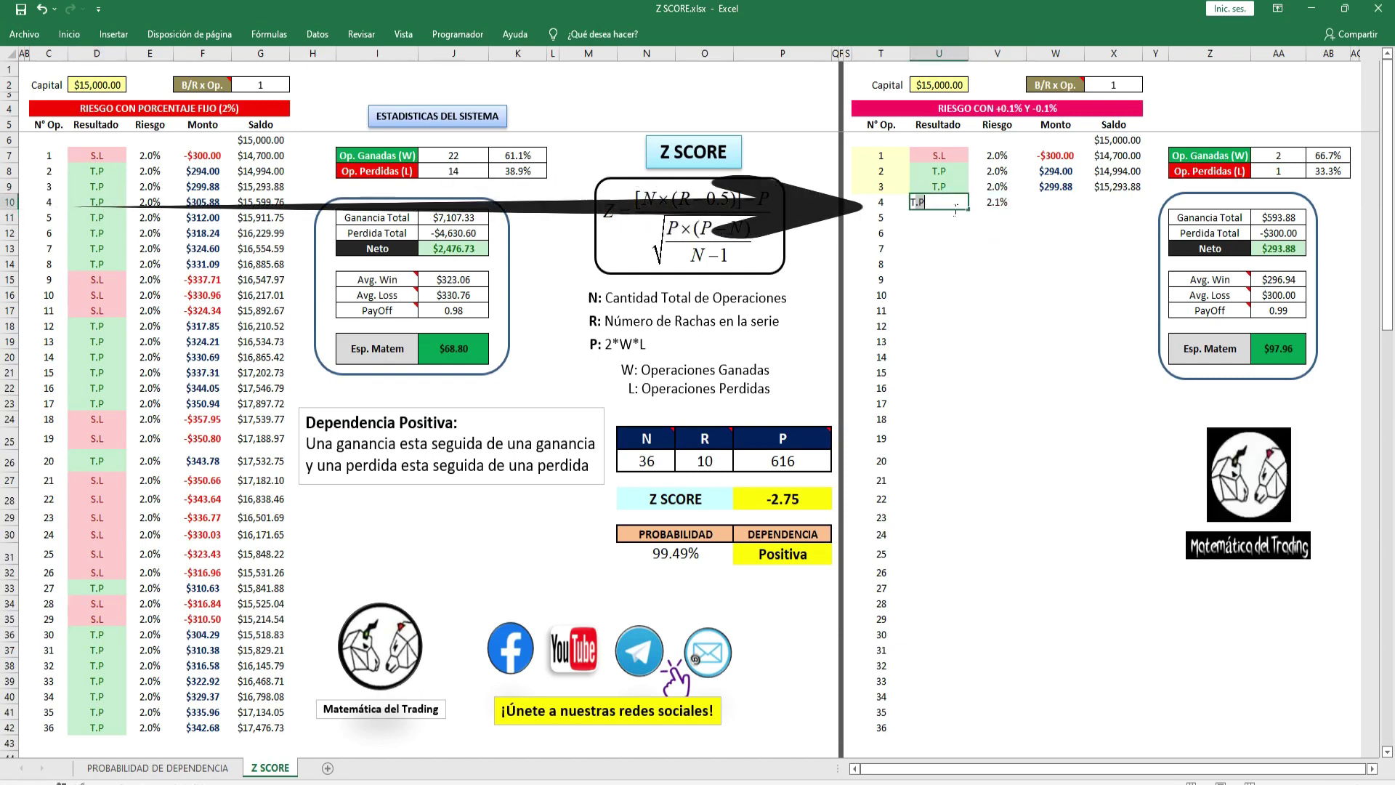
text(T.P)
key(Return)
key(Up)
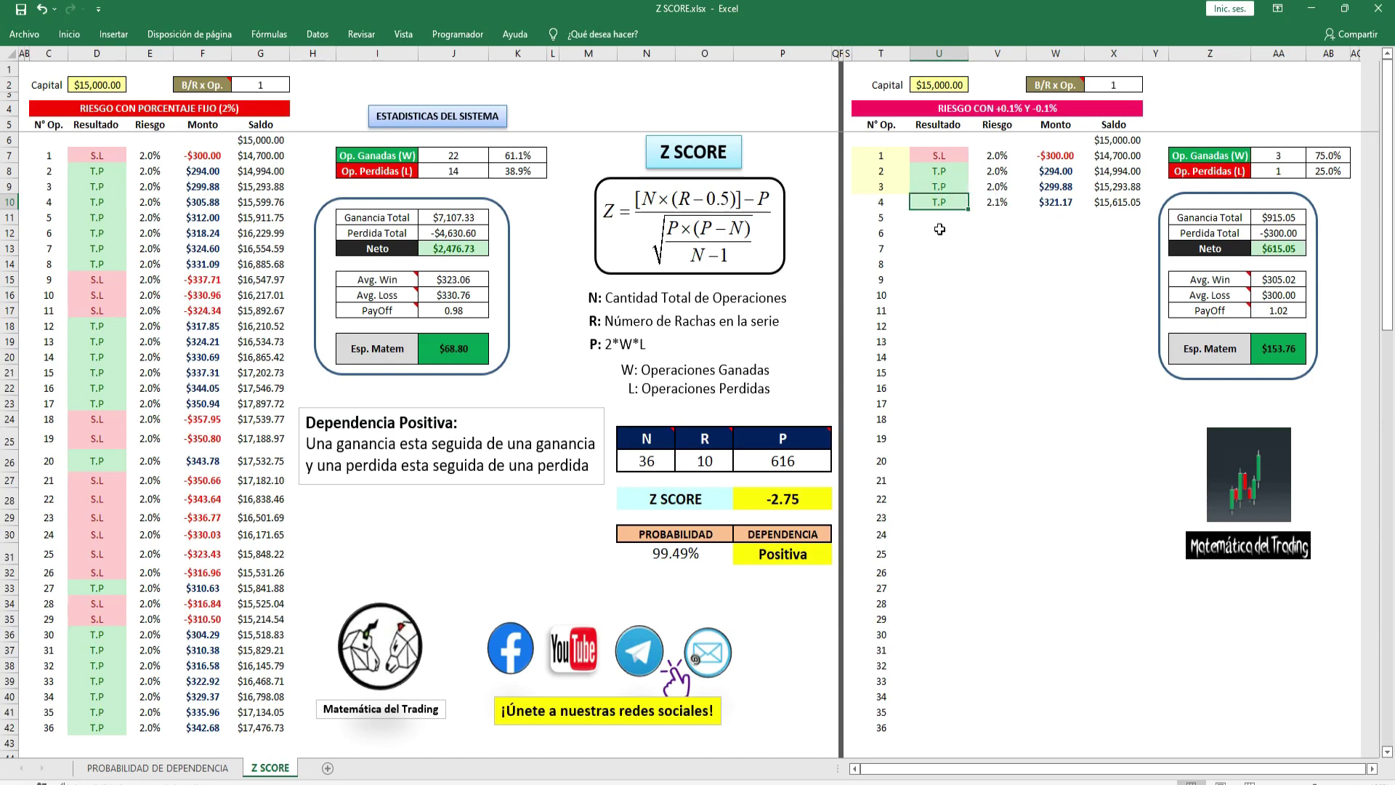
Record trade 5 in the +0.1%/-0.1% risk table with a 2.2% risk and result T.P.
click(1007, 220)
text(2.2)
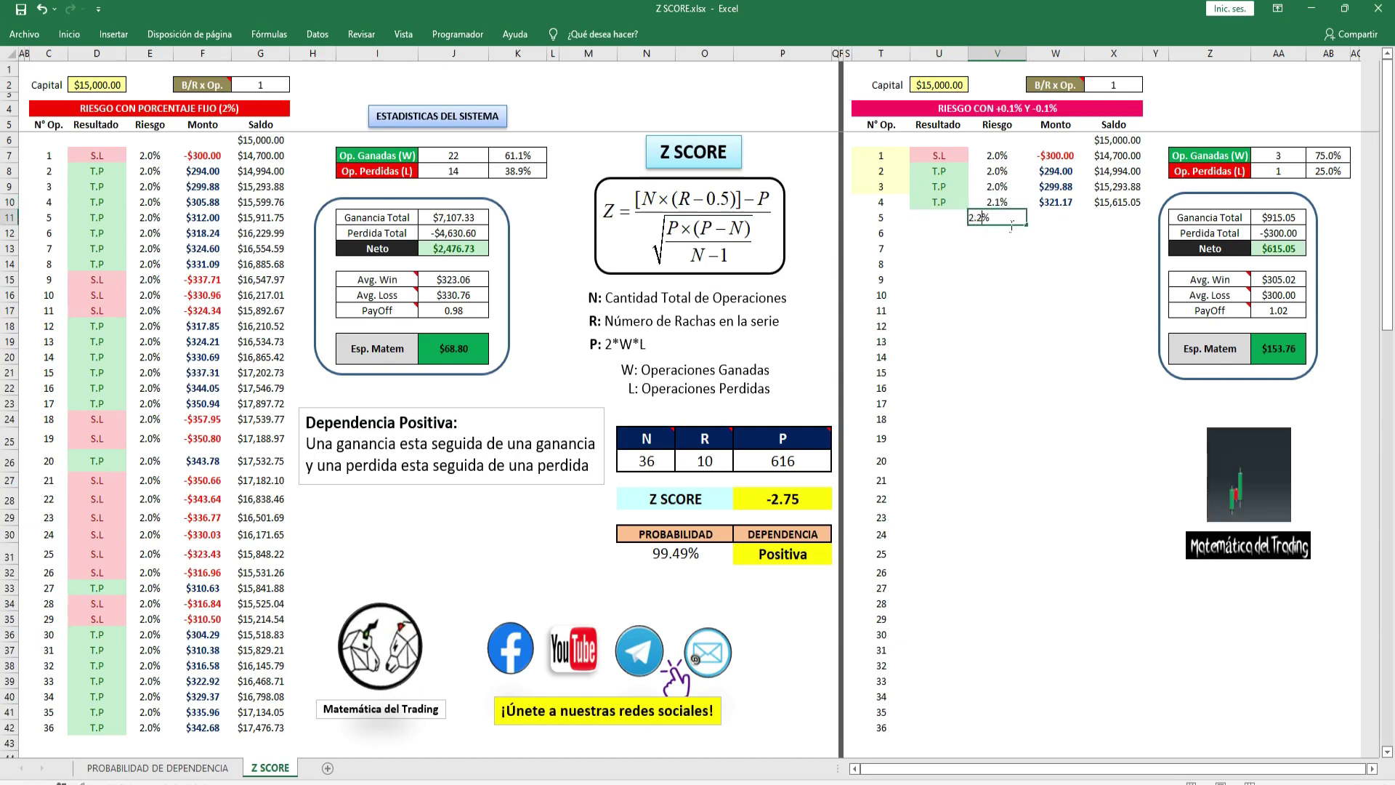
text(2)
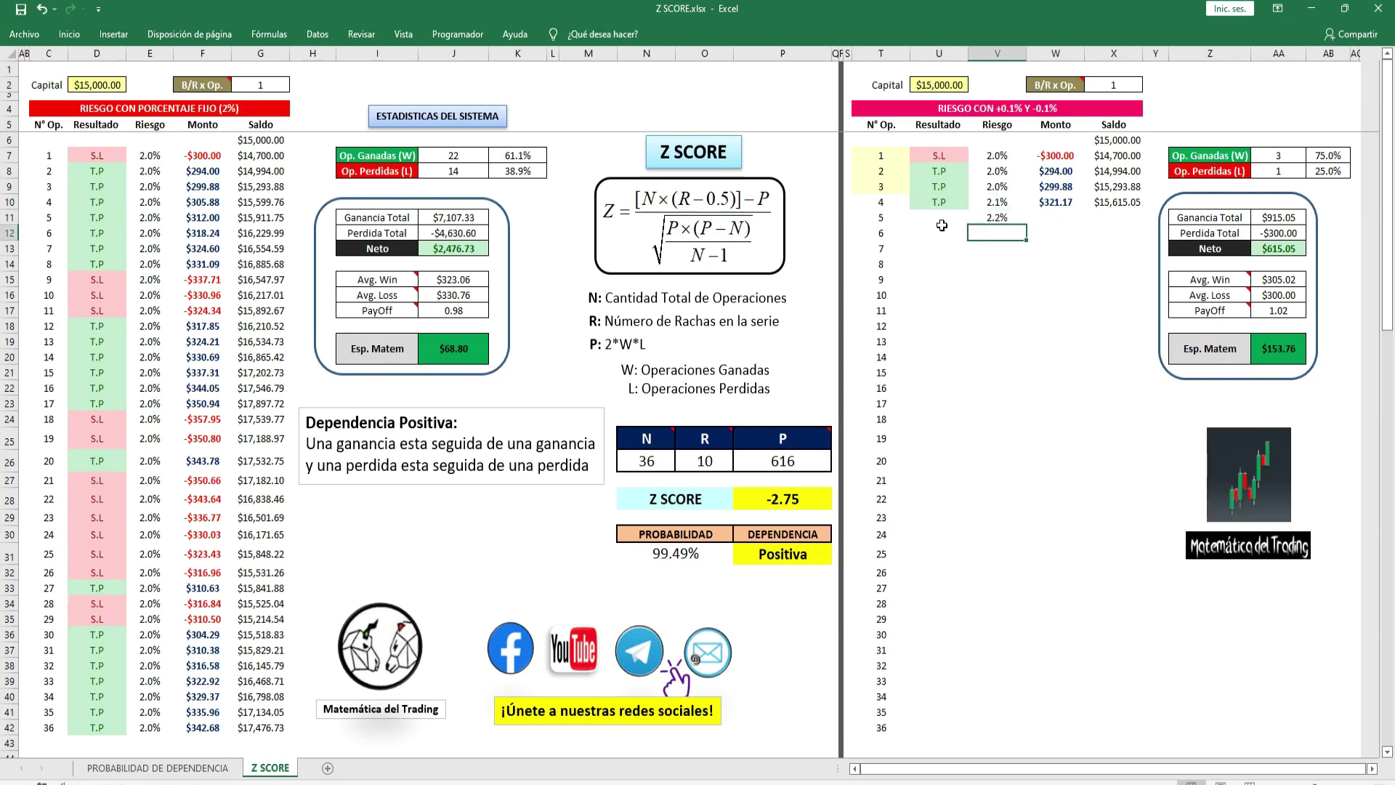
click(942, 227)
text(T.P)
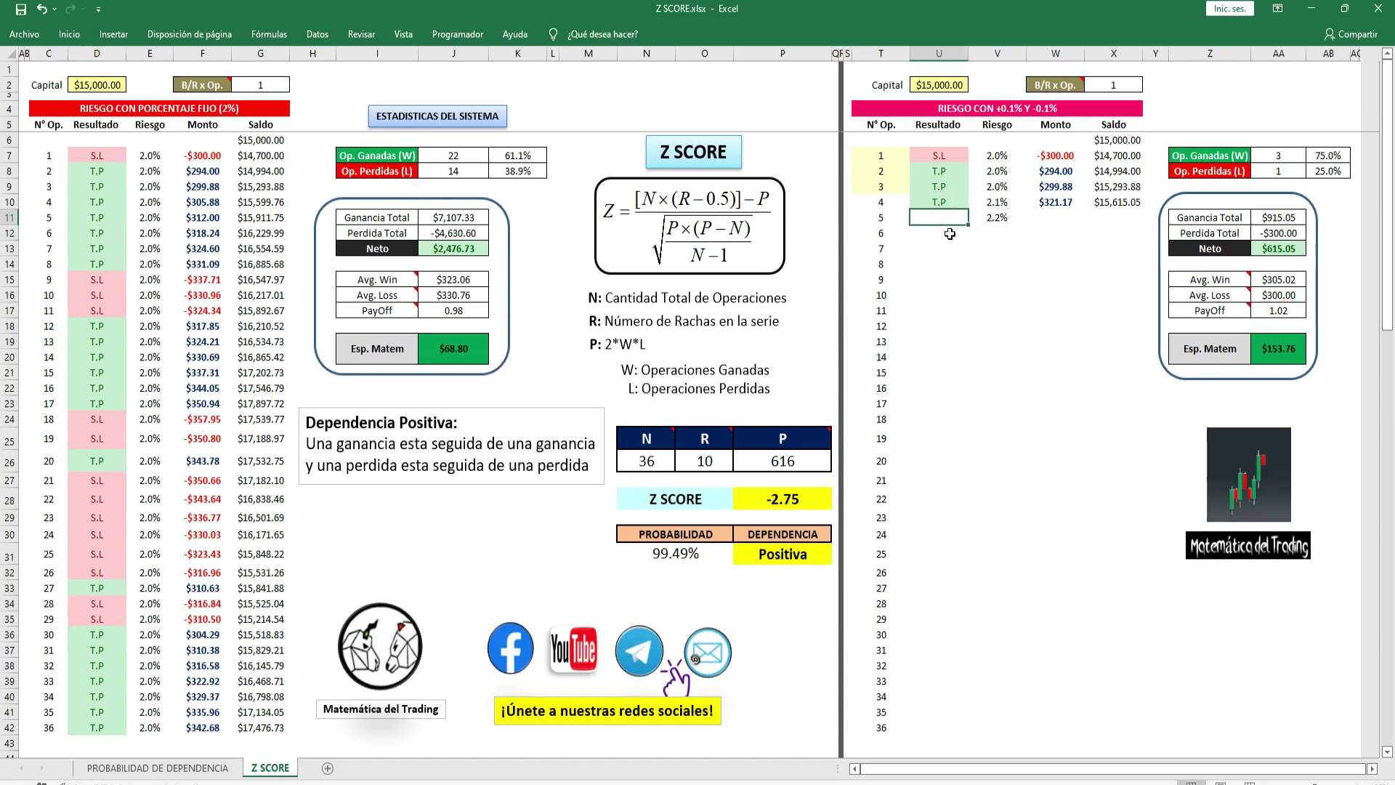
key(ctrl+Return)
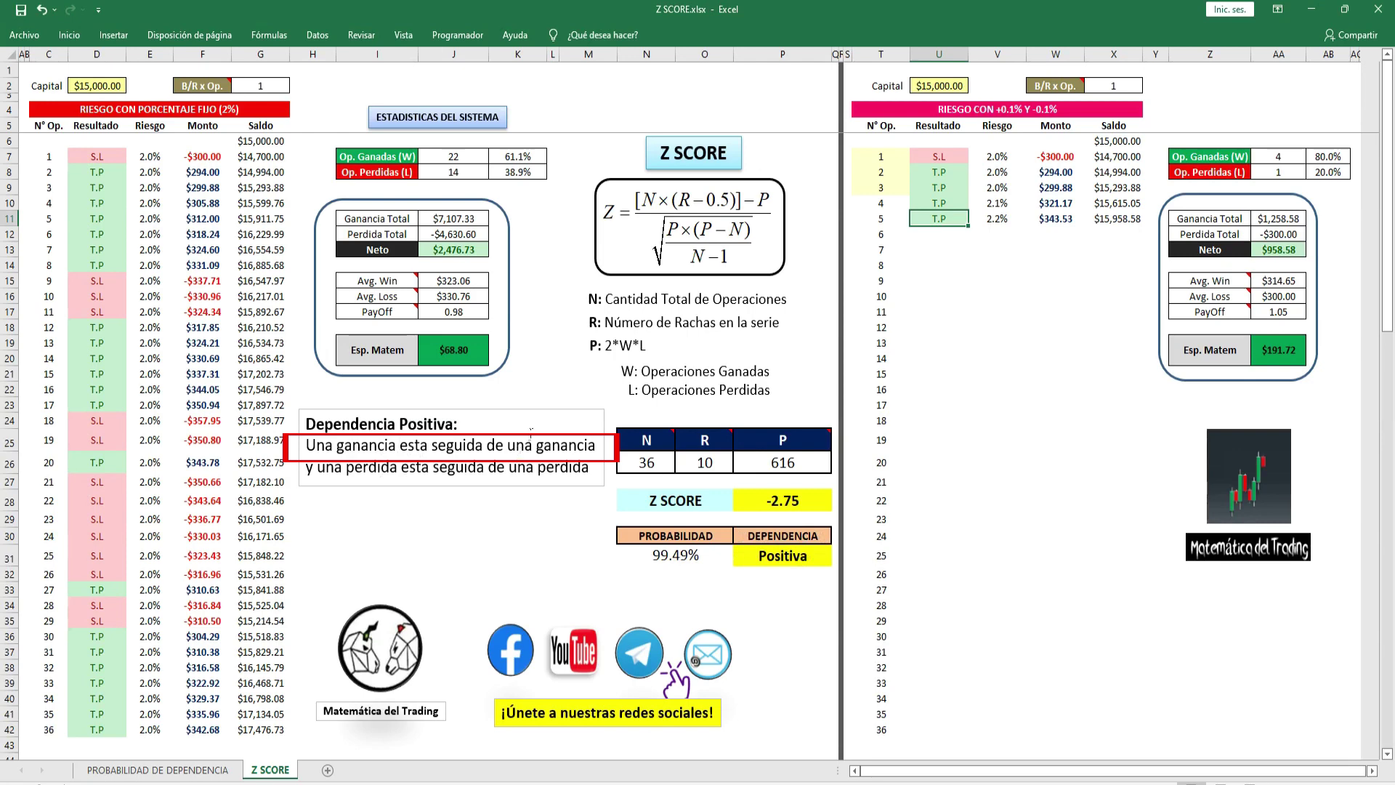
Record trade 6 in the +0.1%/-0.1% risk table with a 2.3% risk and result T.P.
click(999, 230)
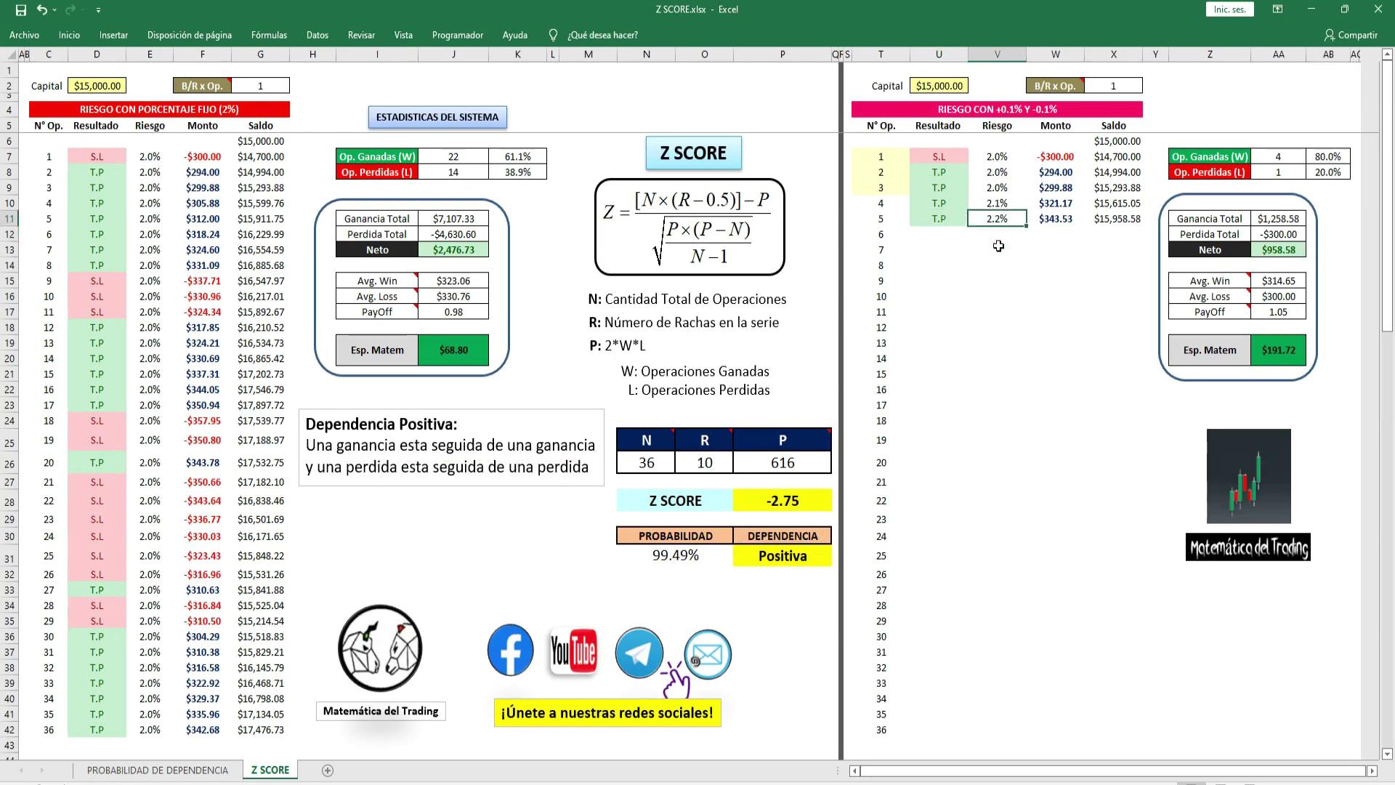
text(2.3)
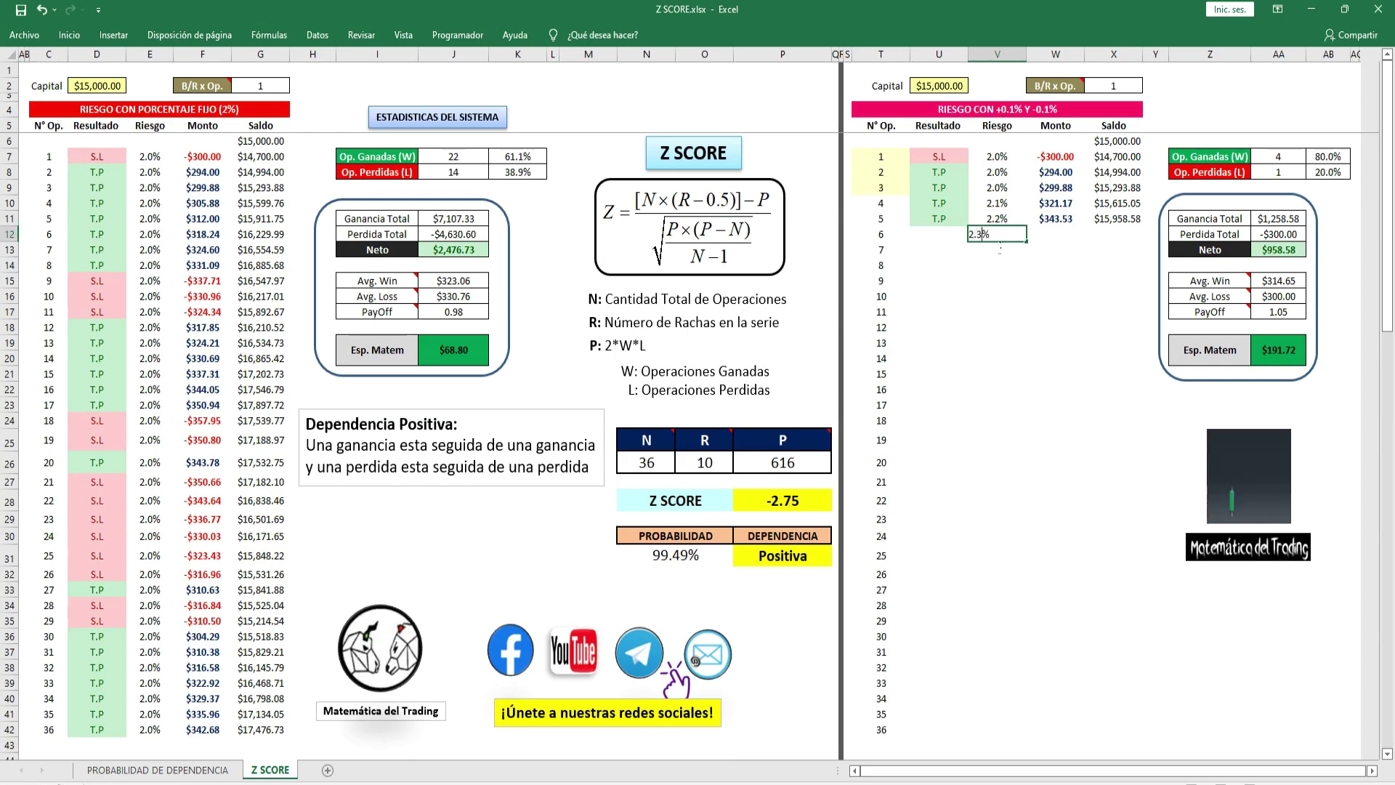
key(Return)
key(Up)
key(Left)
text(T.P)
key(Return)
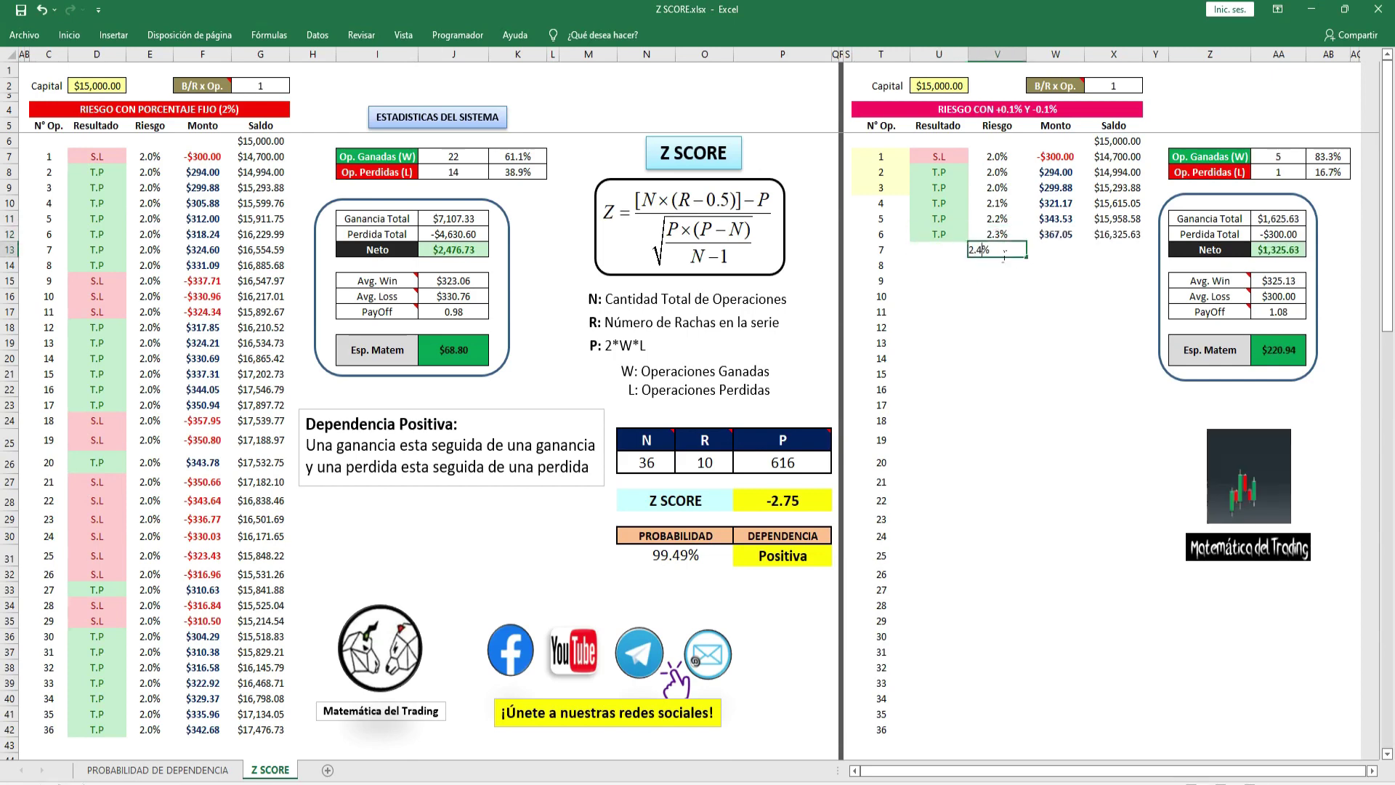
Record trades 7 and 8 in the variable-risk table with risks of 2.4% and 2.5%, both with result T.P.
text(T.P)
key(Return)
text(T.P)
key(Return)
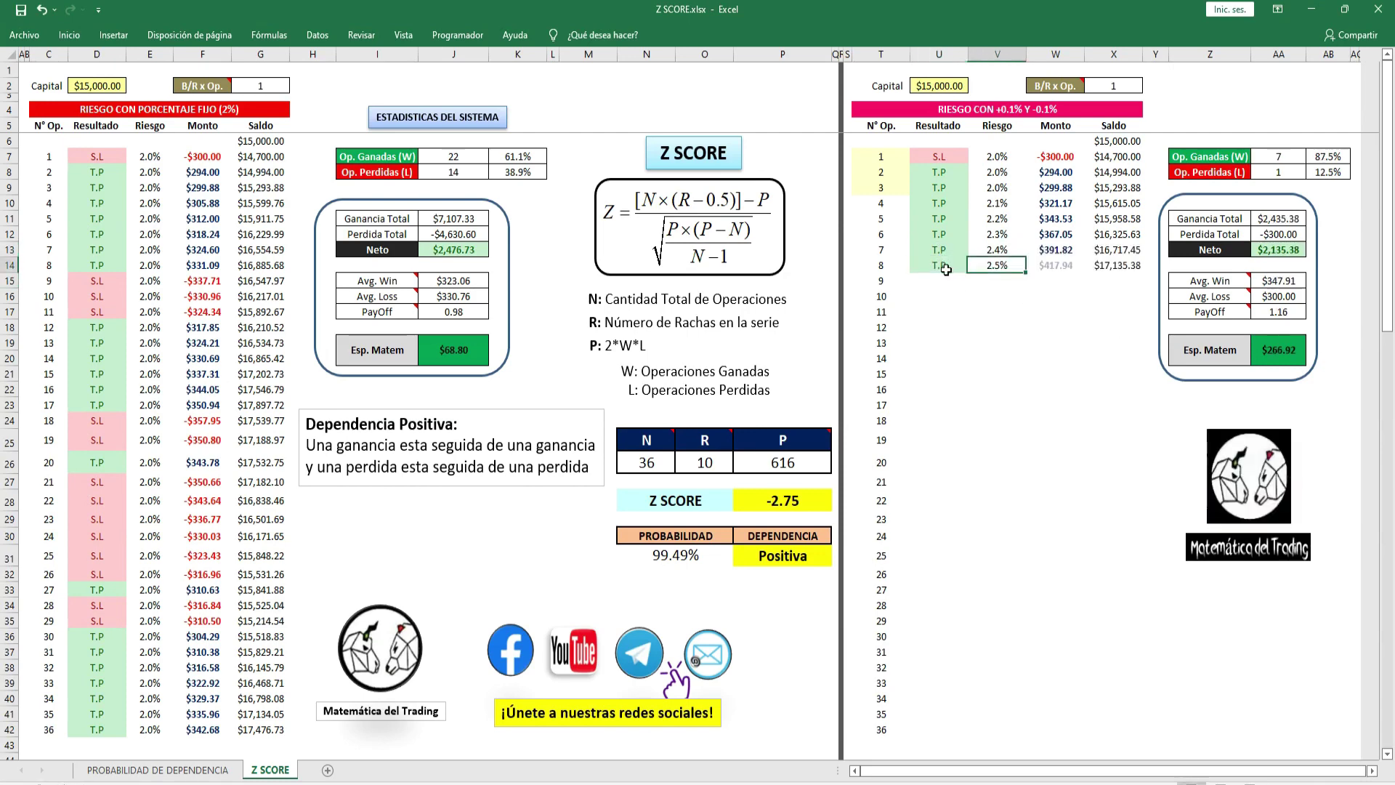
click(967, 283)
click(945, 282)
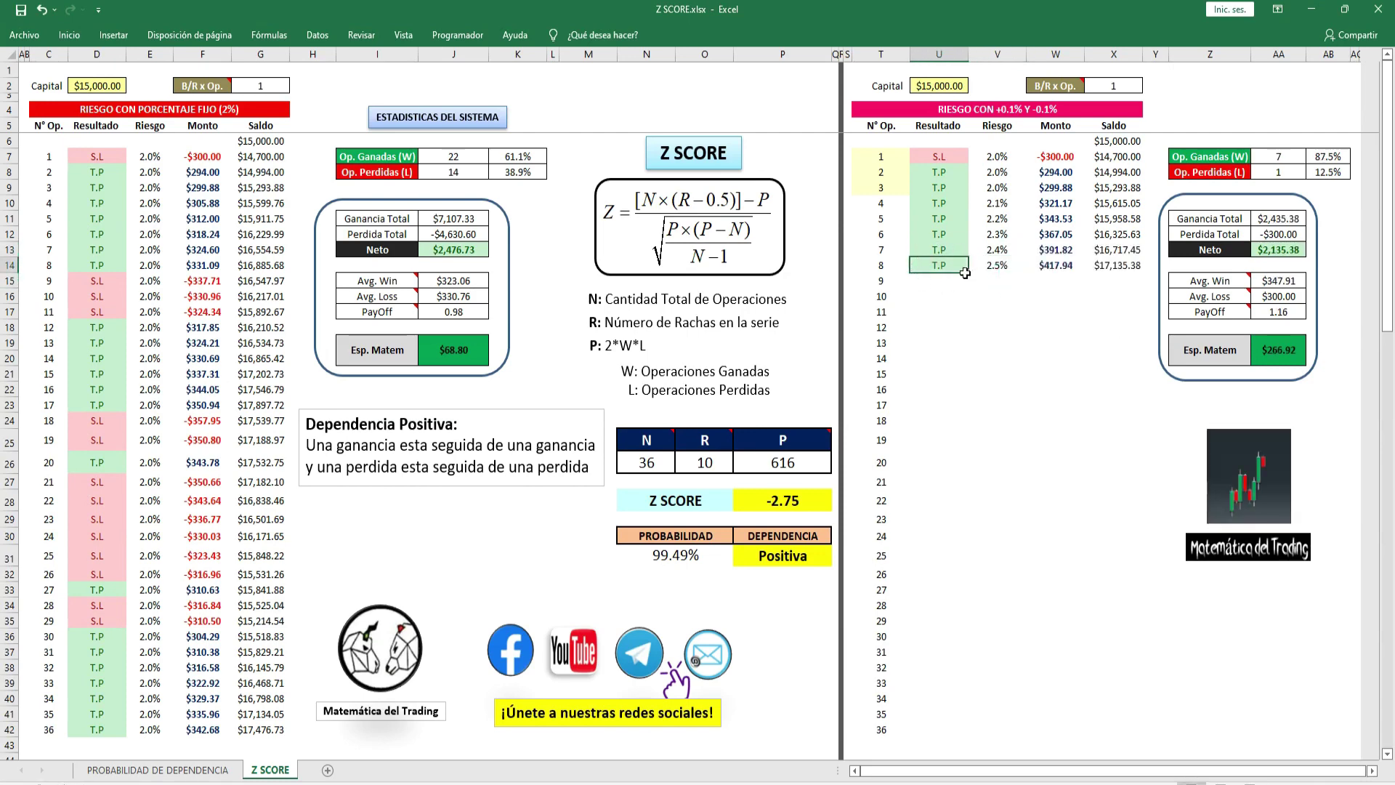
Record trade 9 in the variable-risk table with a 2.6% risk and the result S.L from the fixed-risk table.
click(997, 286)
key(ctrl+d)
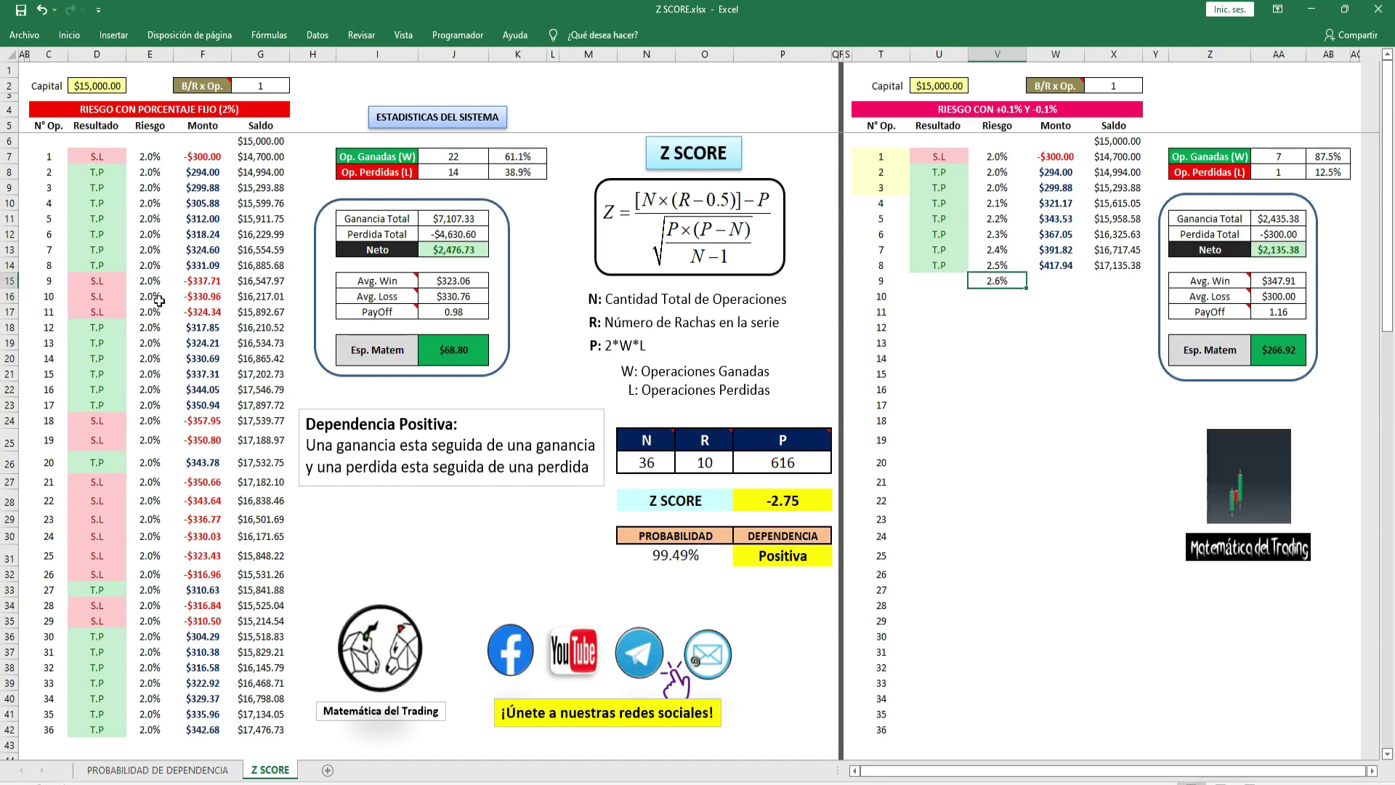
click(101, 286)
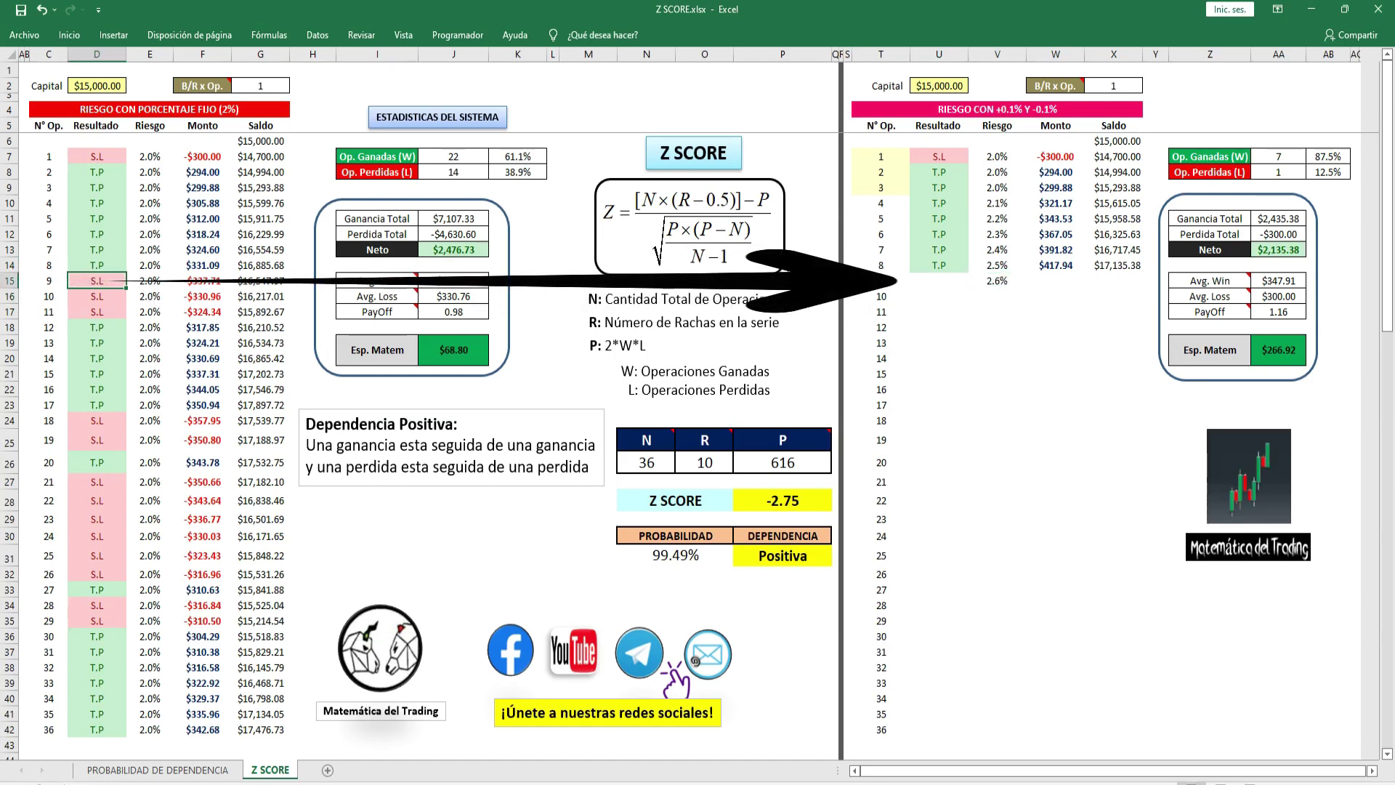
click(935, 284)
text(S.L)
key(Tab)
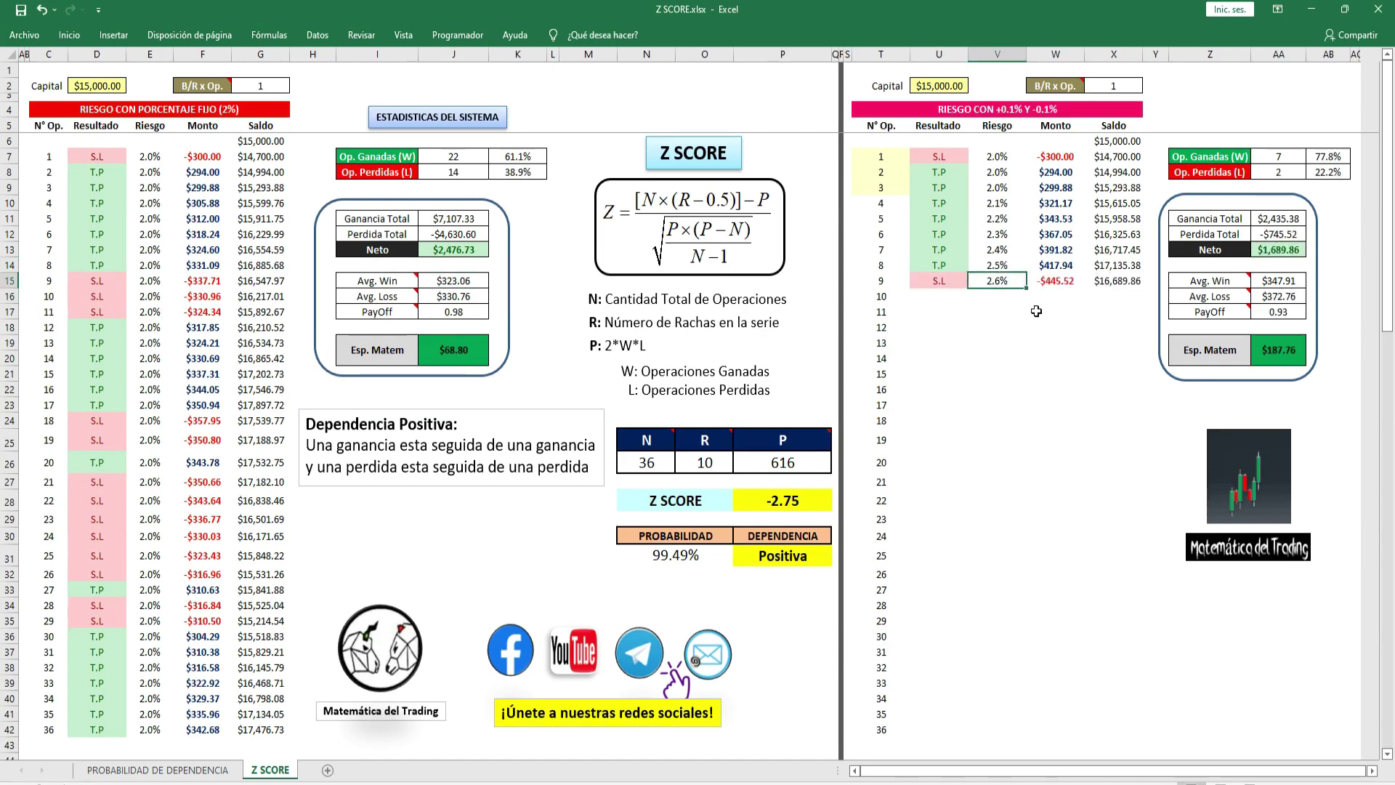
Set trade 10's risk to 2.5% in the variable-risk table and copy its S.L result from the fixed-risk table.
click(1000, 301)
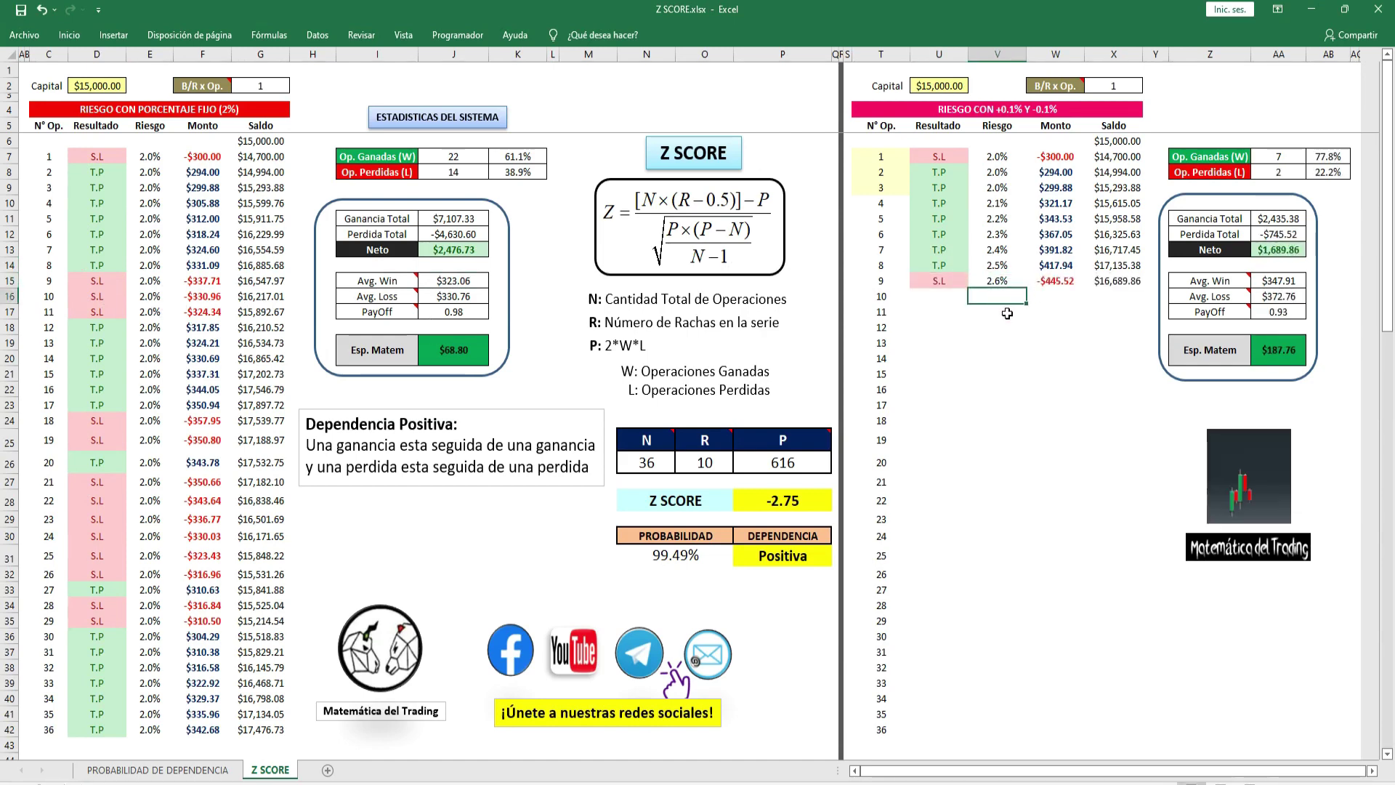
text(2.)
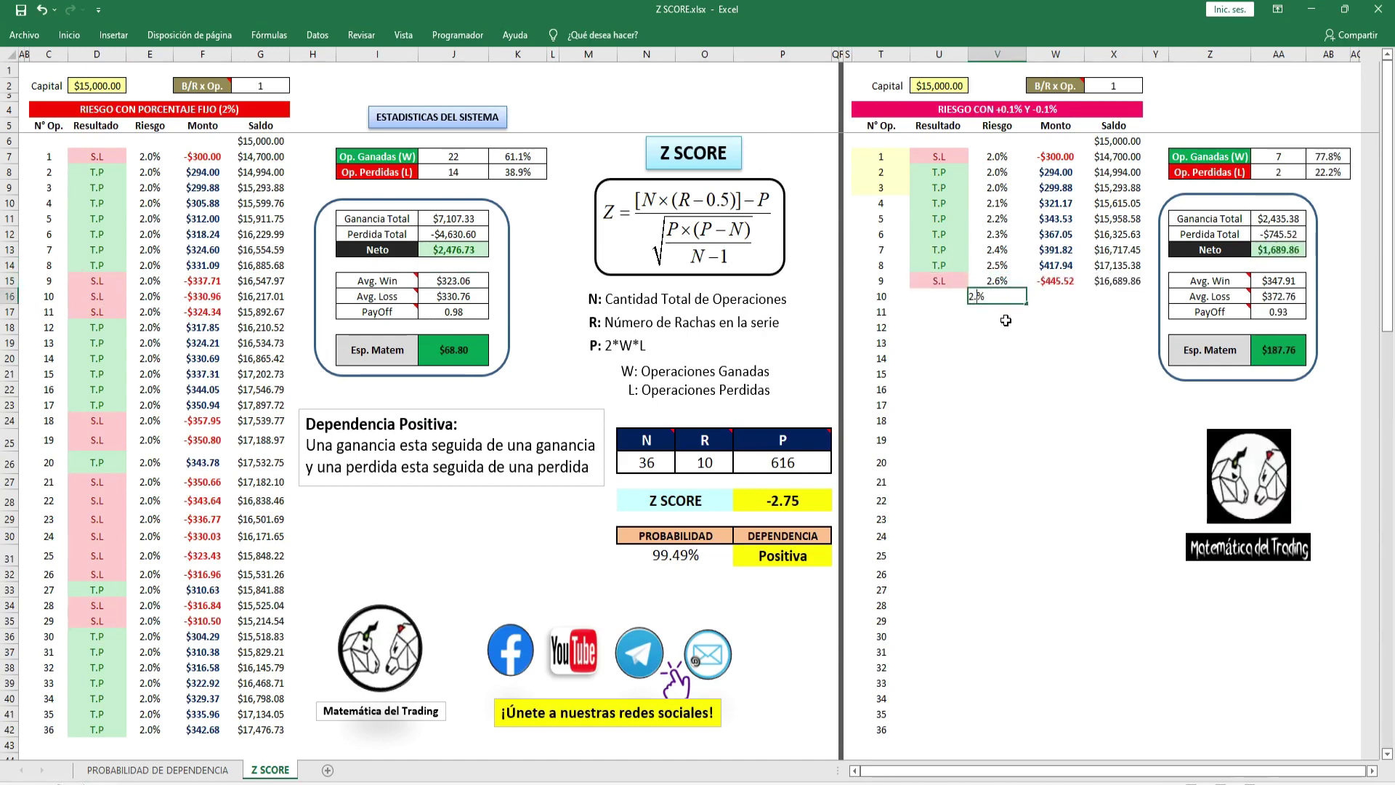
text(5)
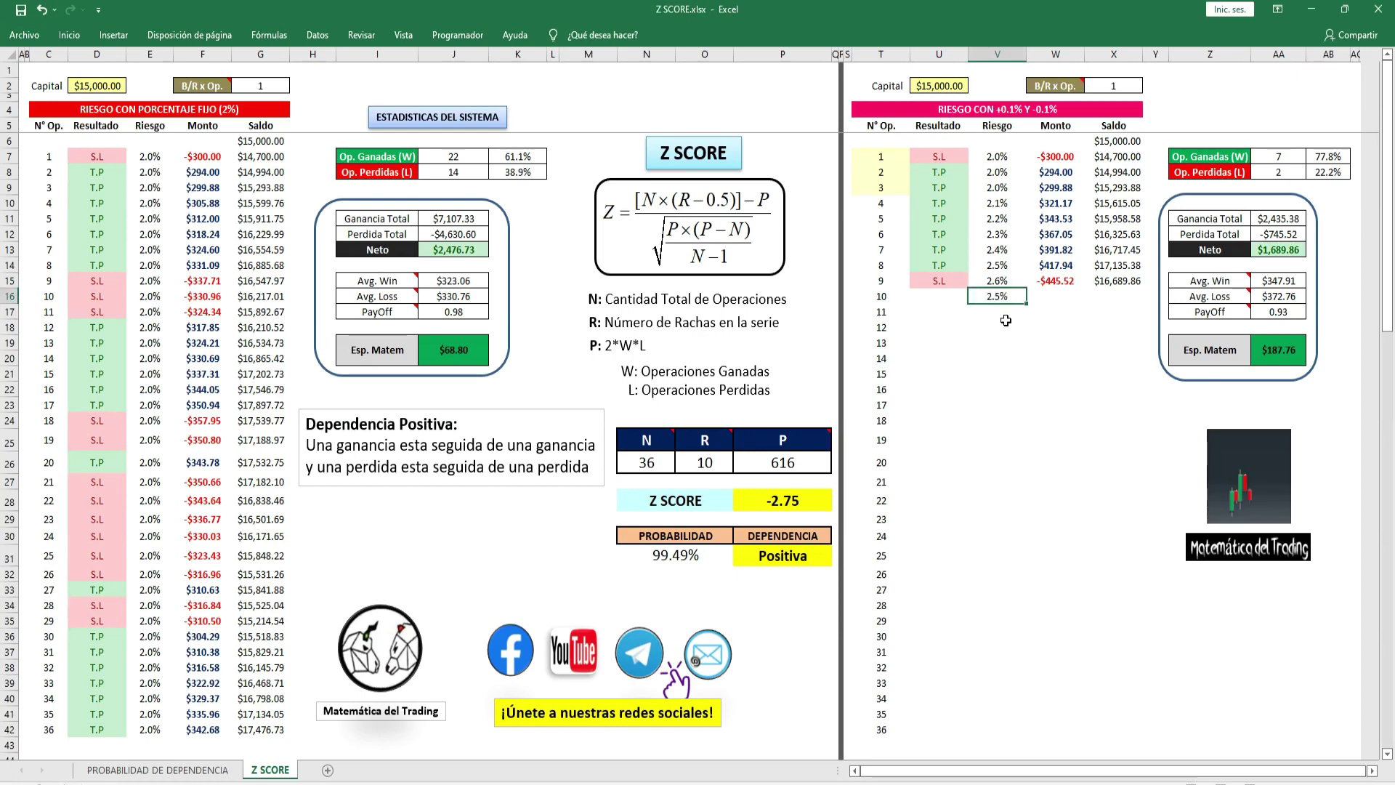
key(Return)
key(Up)
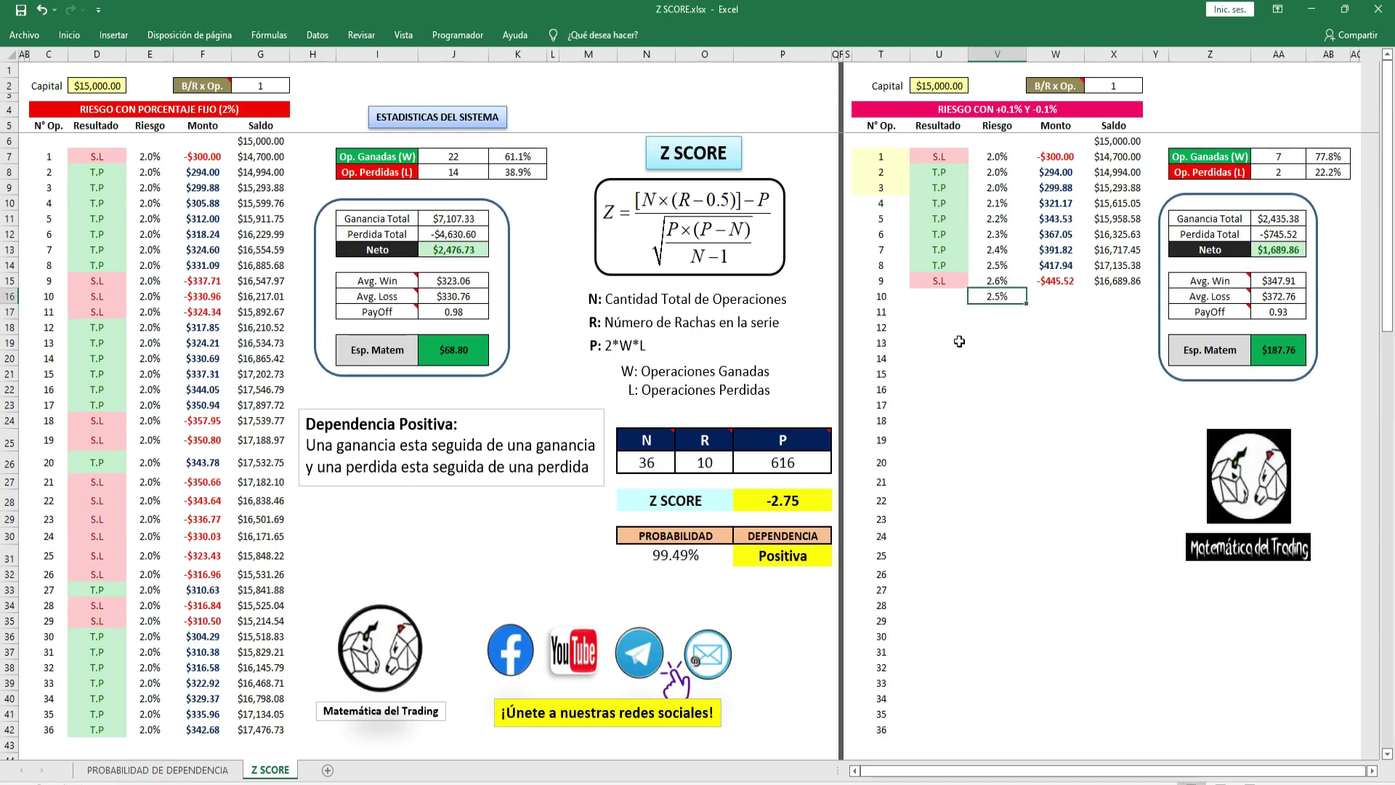
click(102, 300)
key(ctrl+c)
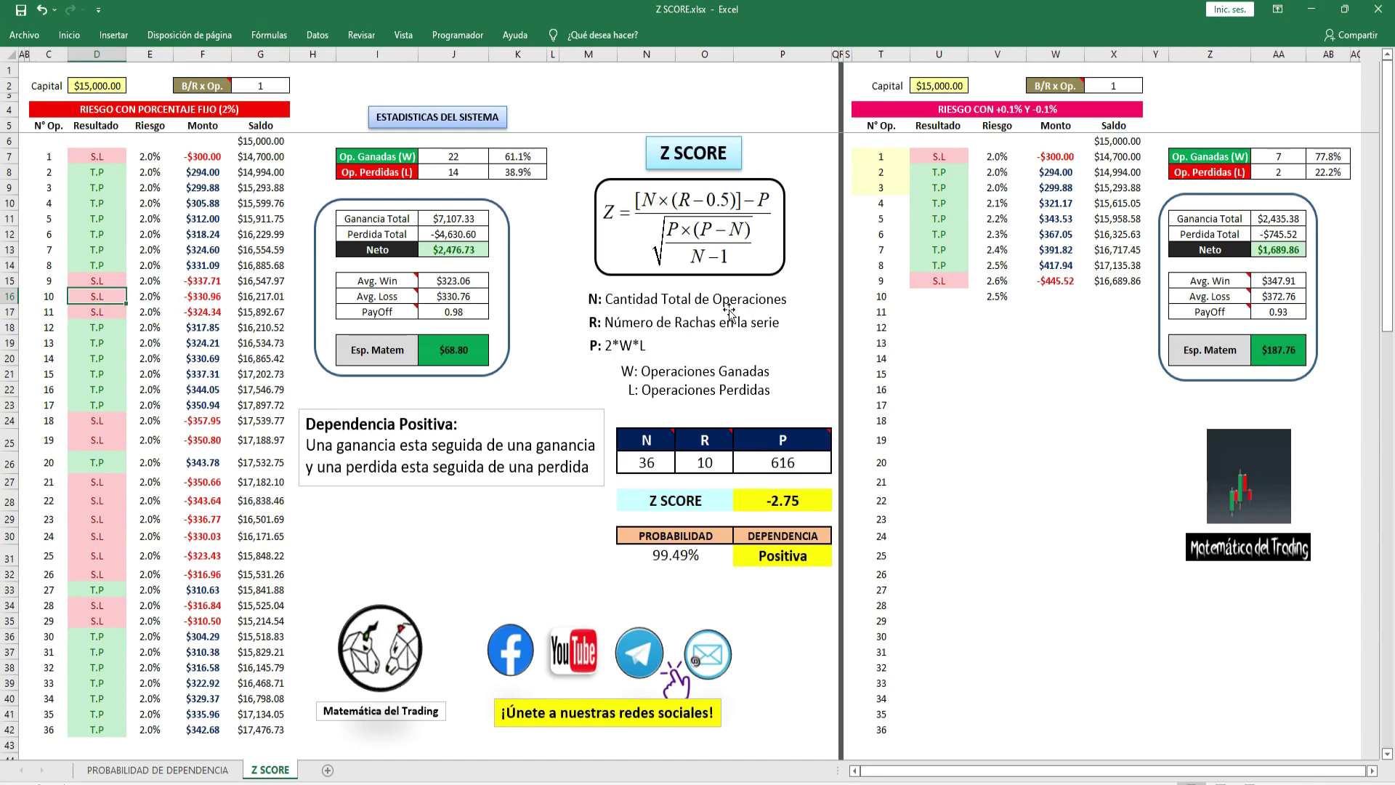
click(938, 296)
key(ctrl+v)
click(995, 297)
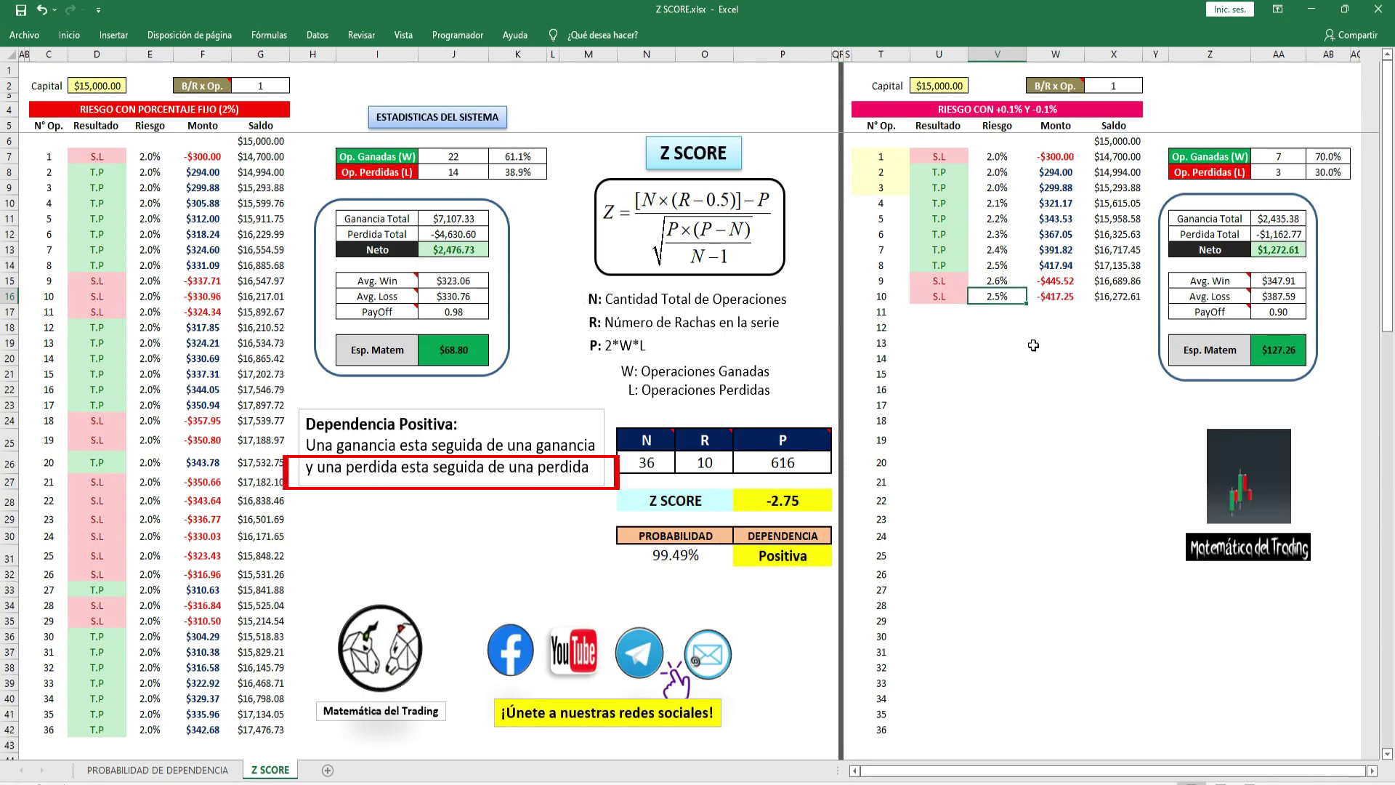
Record trade 11 in the variable-risk table with a 2.4% risk and result S.L.
click(1001, 315)
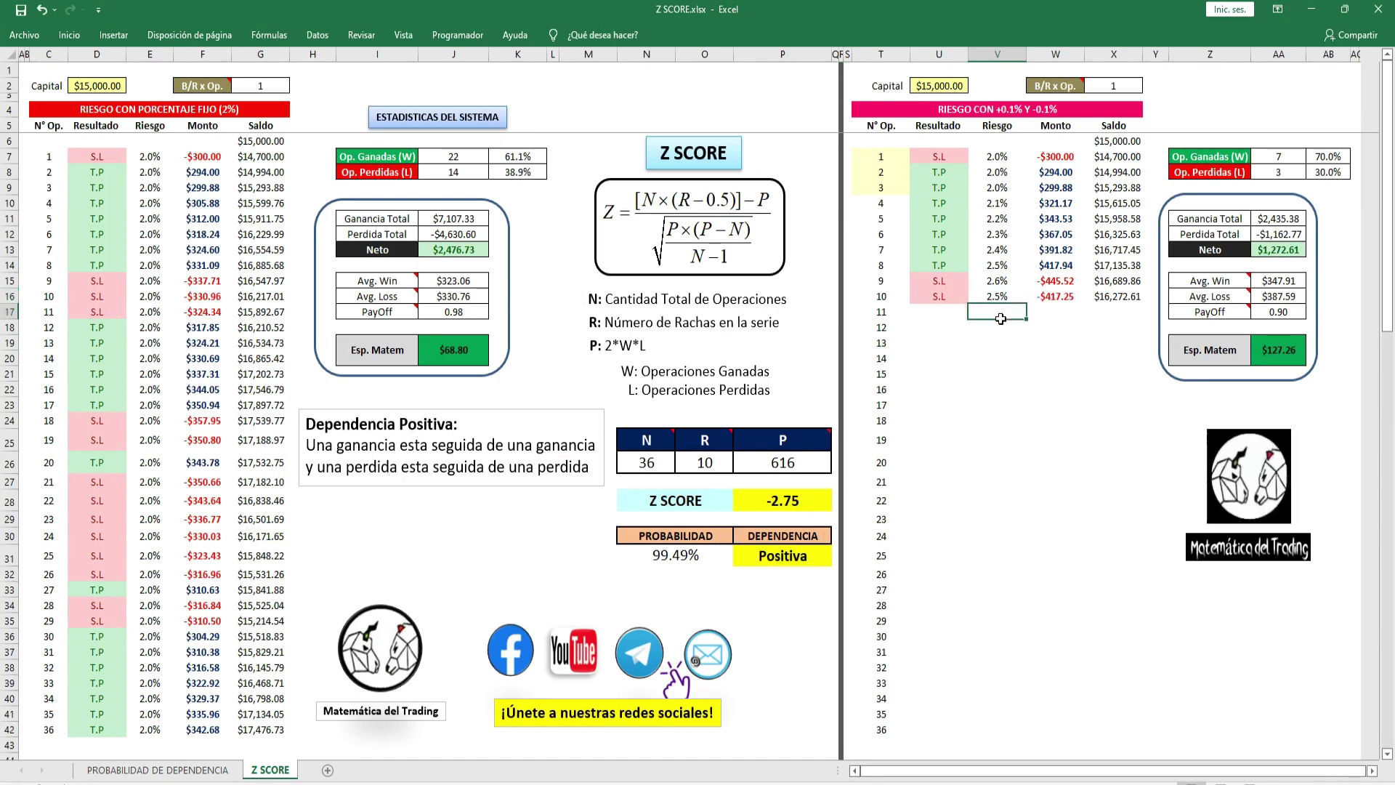
text(2.4)
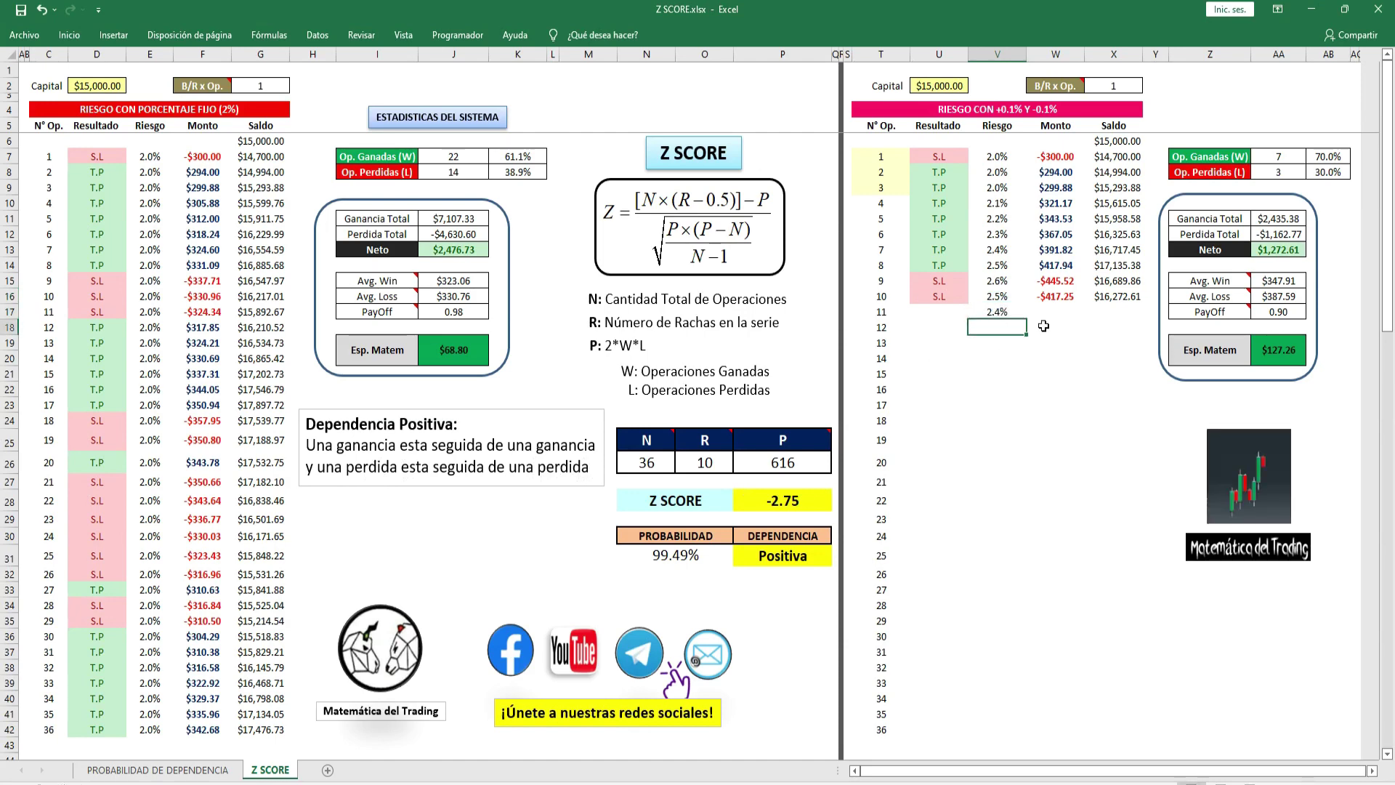
key(Return)
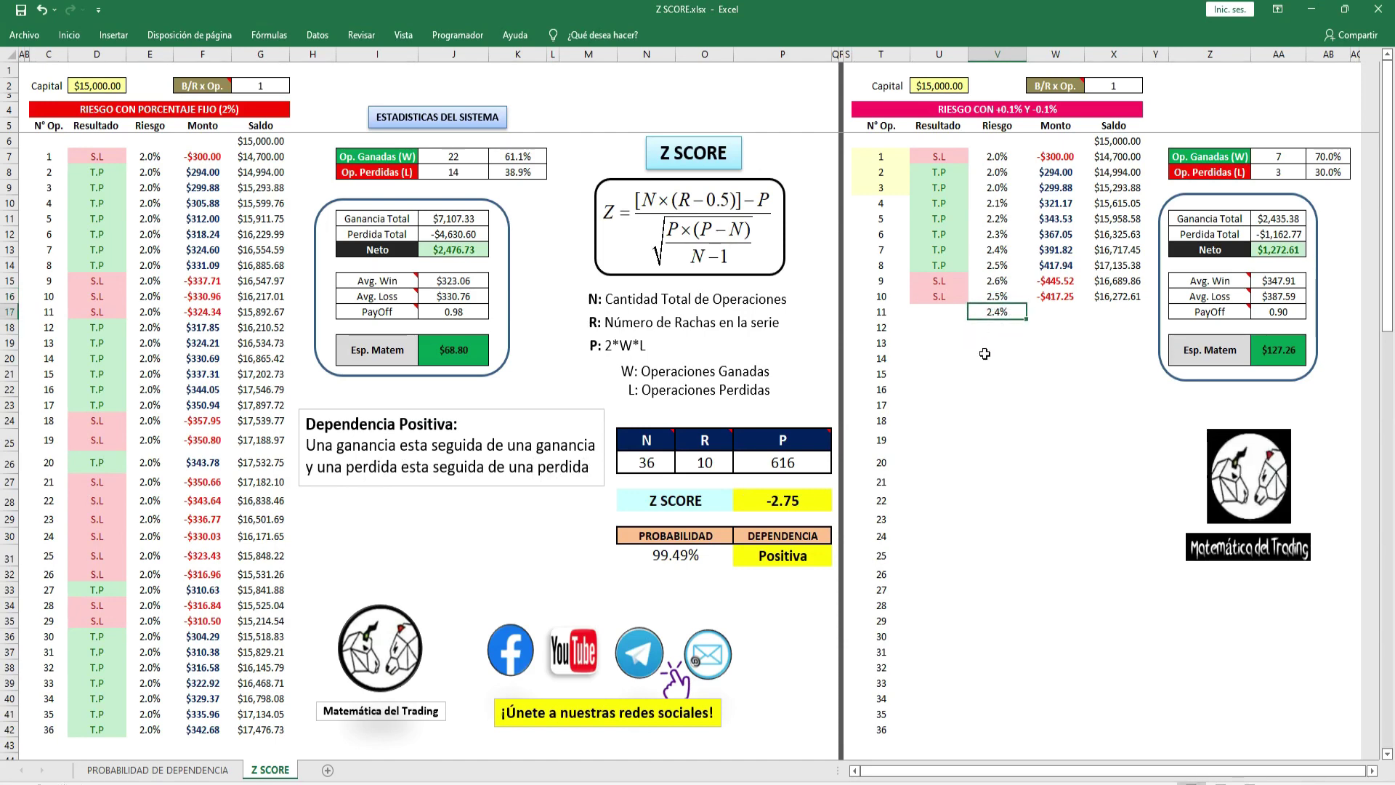
click(941, 319)
text(S.L)
key(Tab)
Fill in trades 12 to 36 with the fixed-risk table's results, starting at 2.3% risk and adding 0.1% after each win, subtracting 0.1% after each loss.
key(Return)
text(T.P)
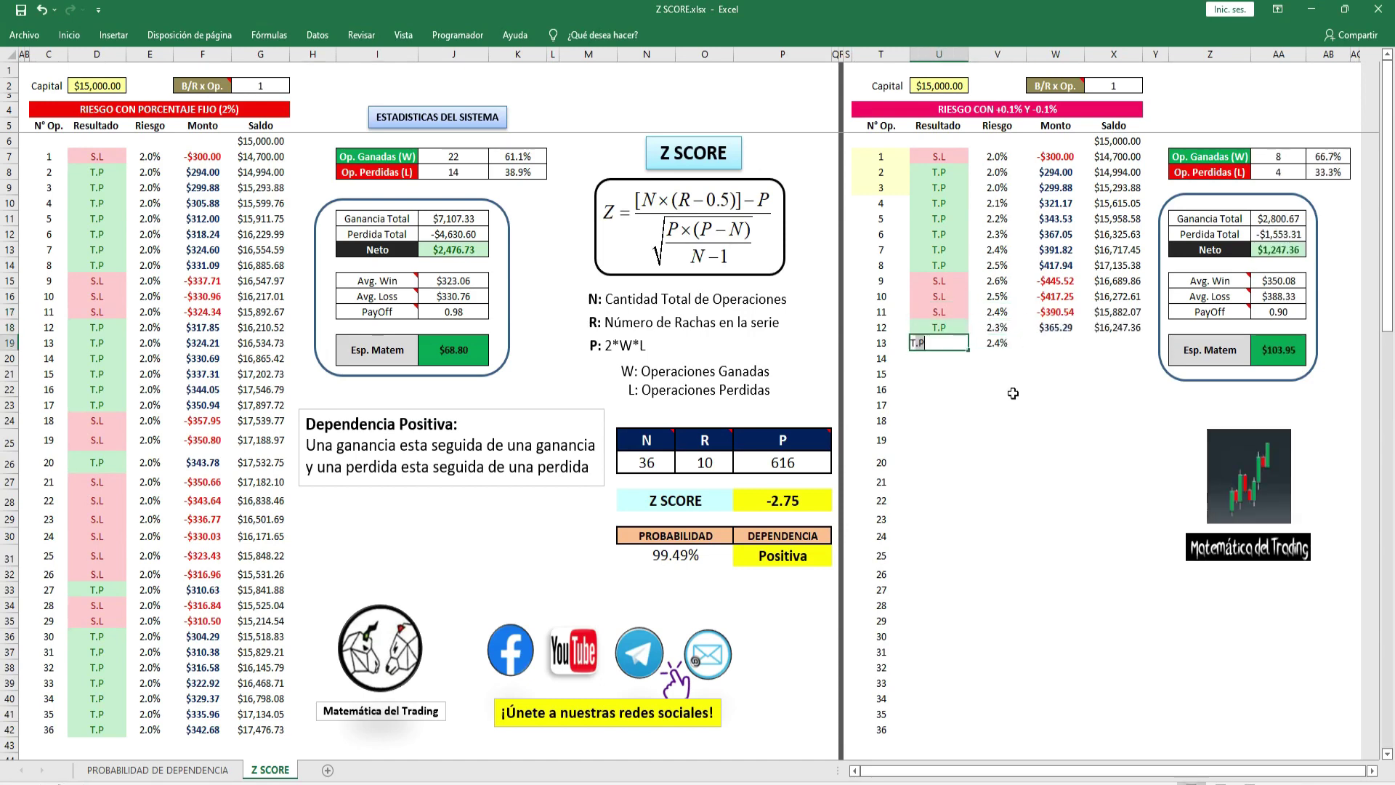
text( T.P T.P T.P T.P T.P S.L S.L T.P S.L S.L S.L S.L S.L S.L T.P S.L S.L T.P T.P)
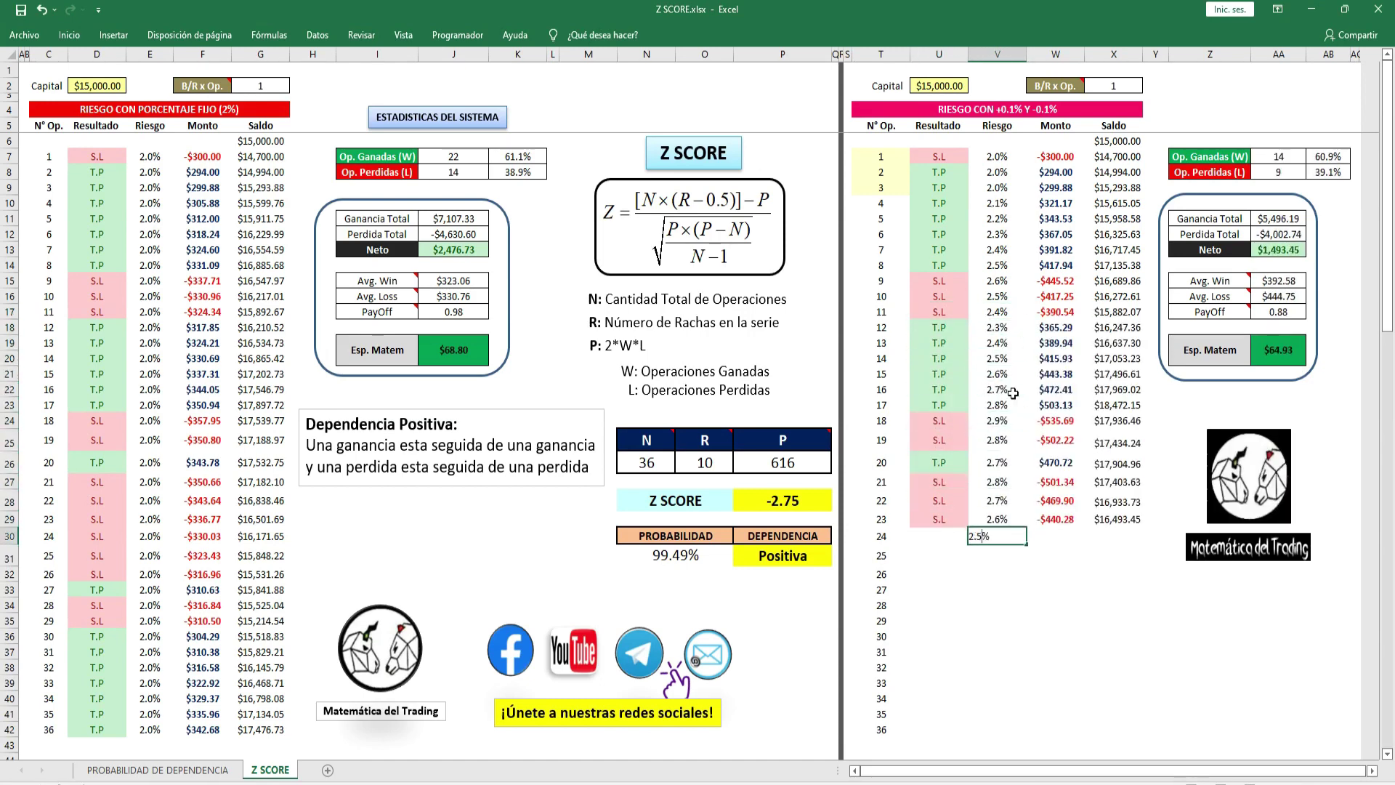
key(Tab)
key(Return)
text(T.P T.P T.P T.P T.P)
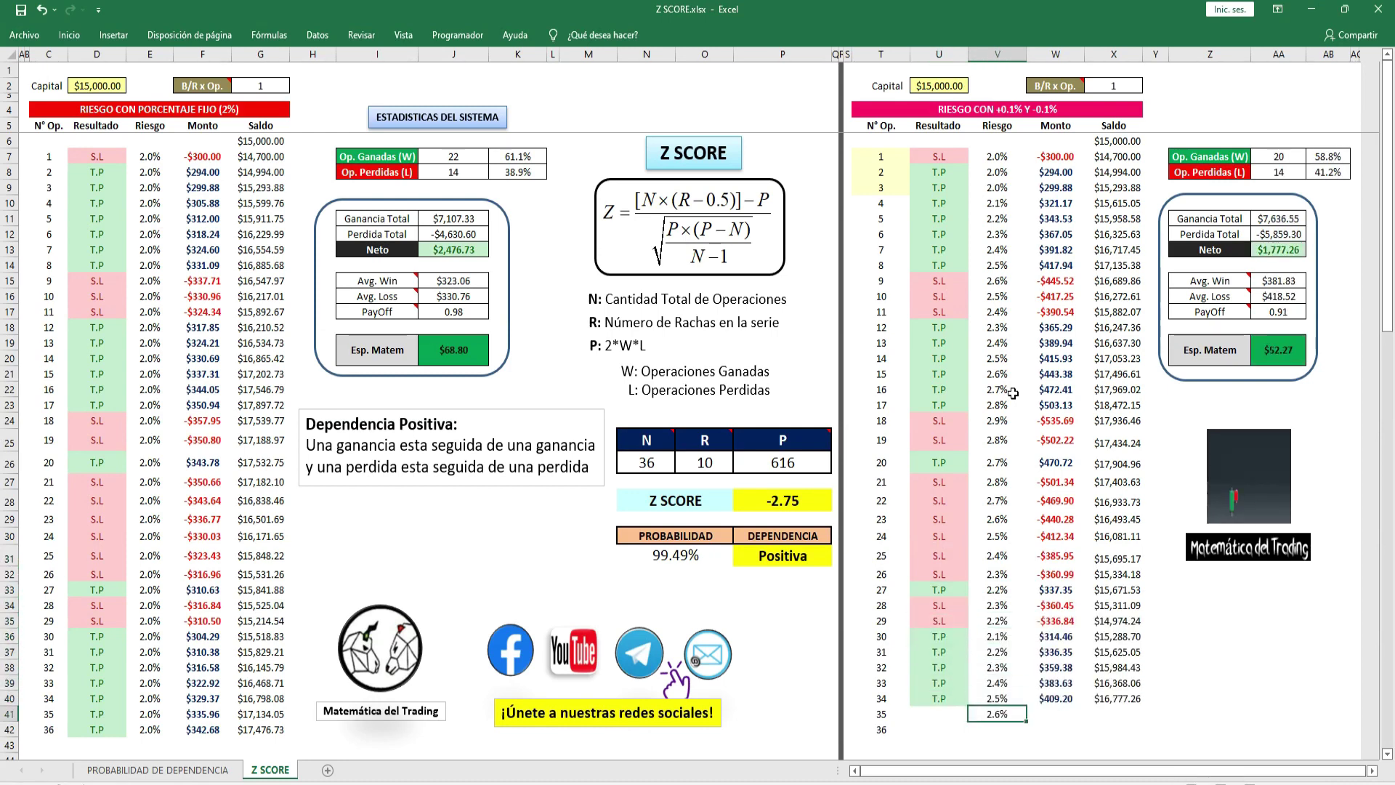
click(1210, 729)
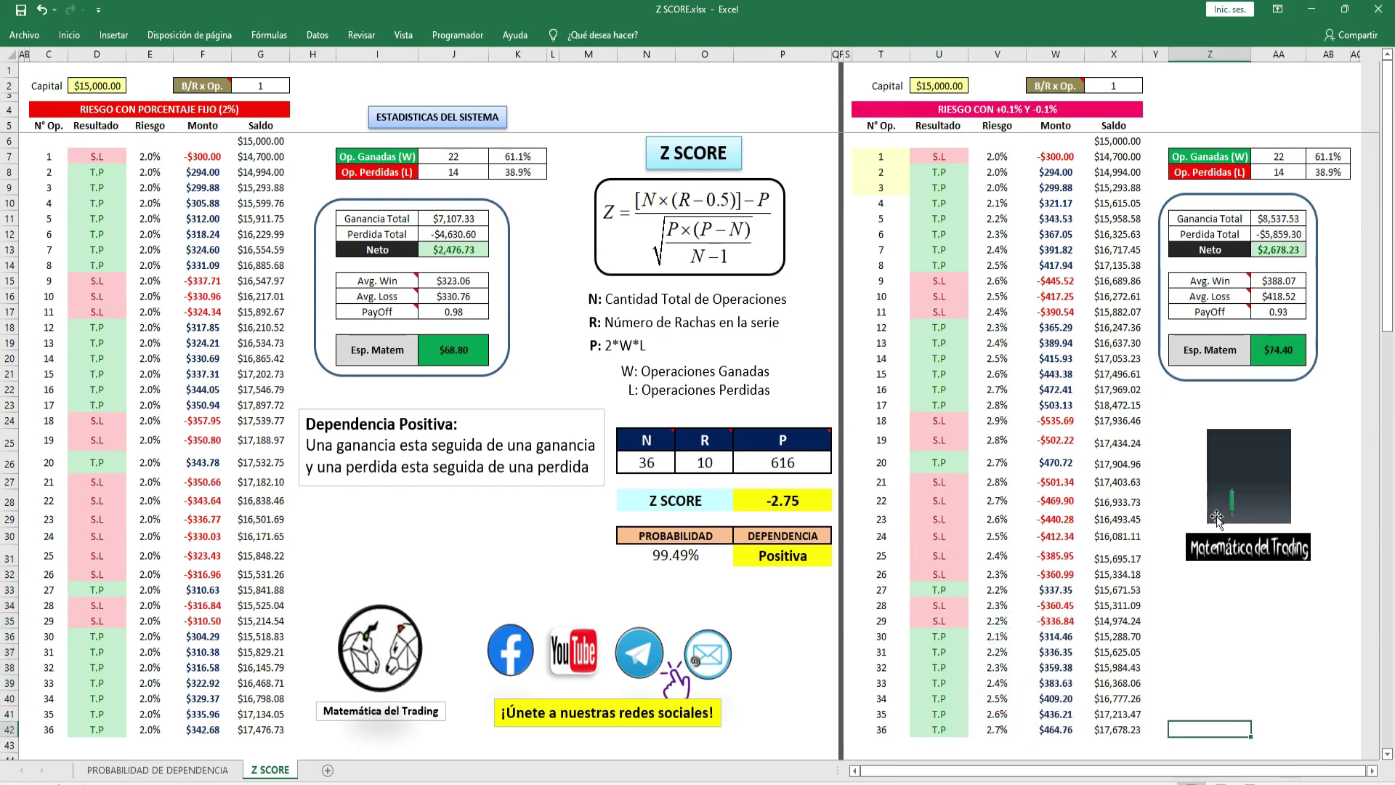
Compare the net profit of the +0.1%/-0.1% risk table with that of the fixed 2% risk table.
click(1217, 252)
click(1265, 255)
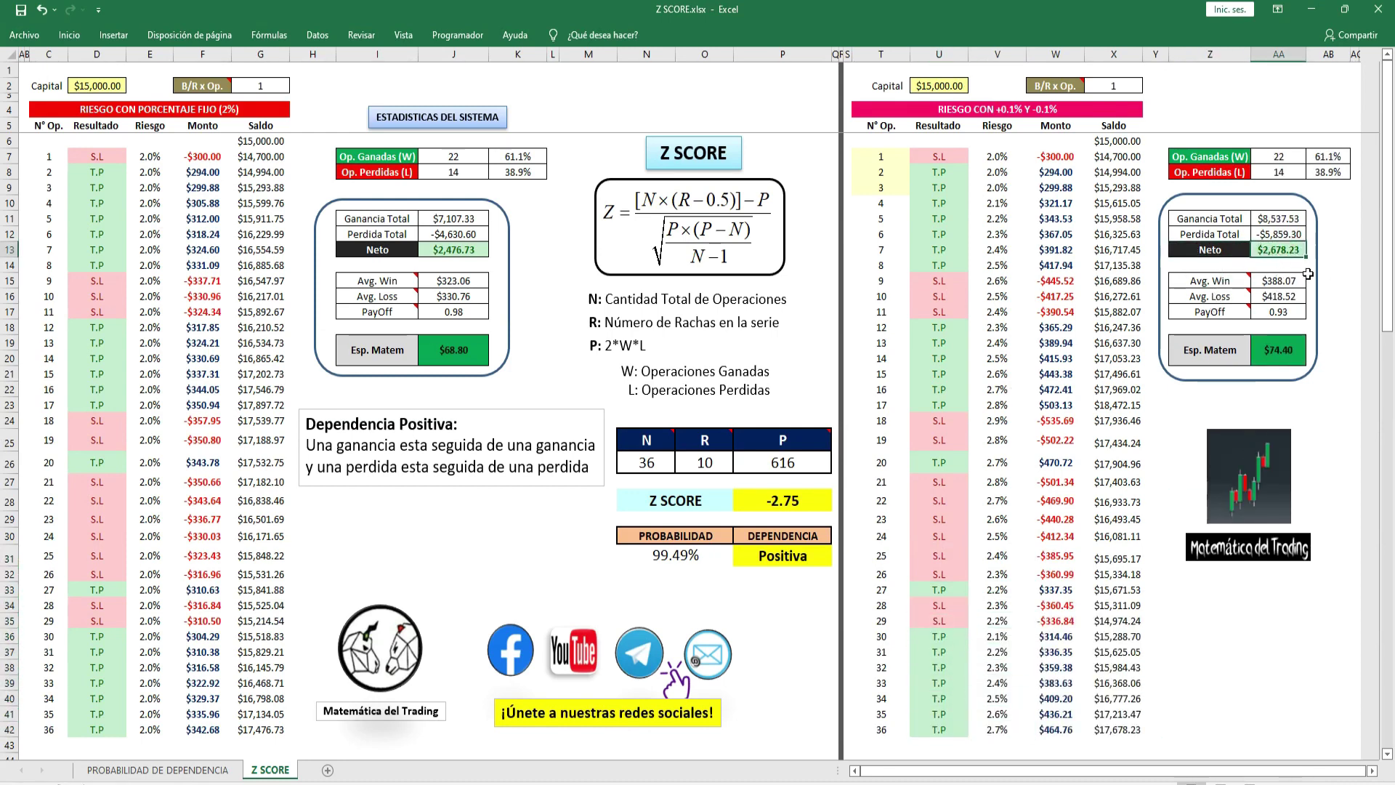
click(381, 250)
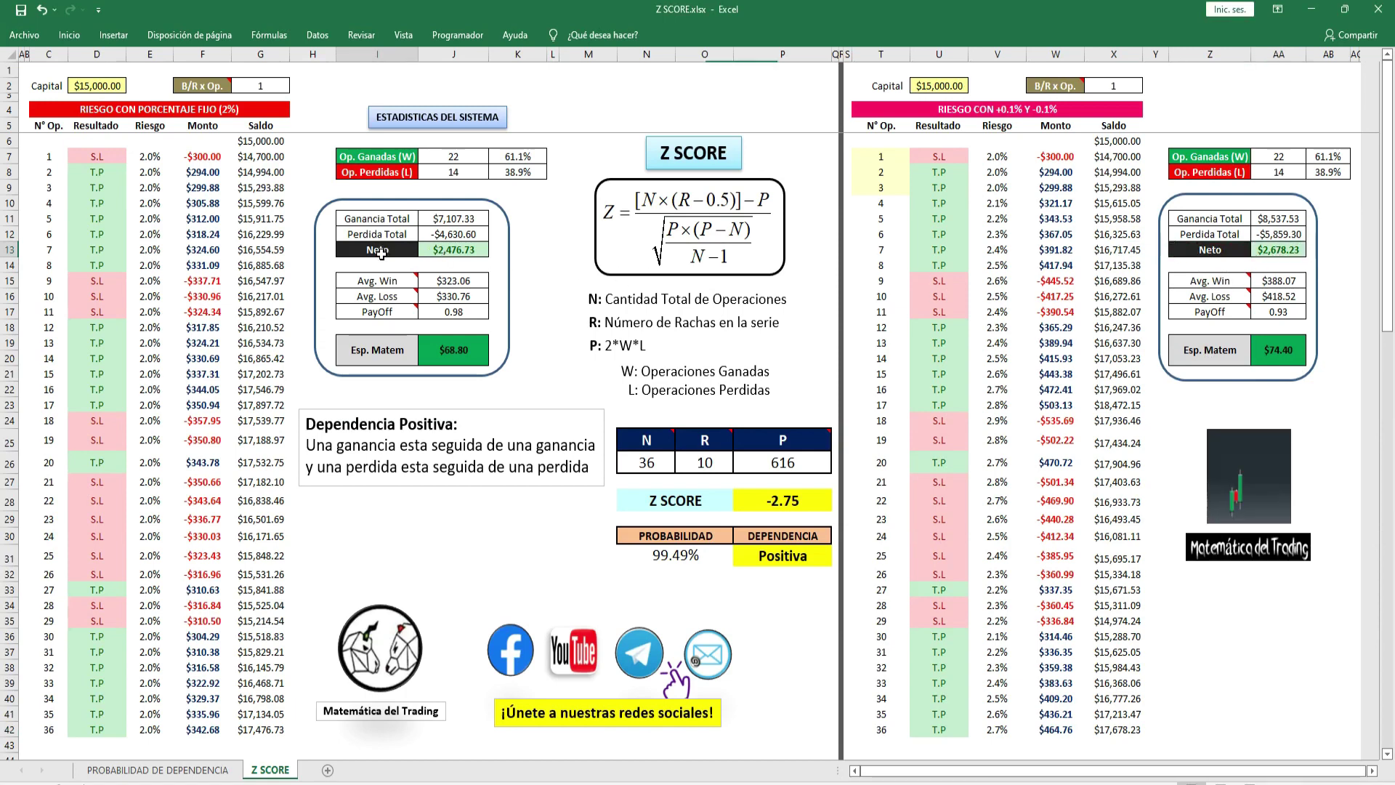
click(465, 254)
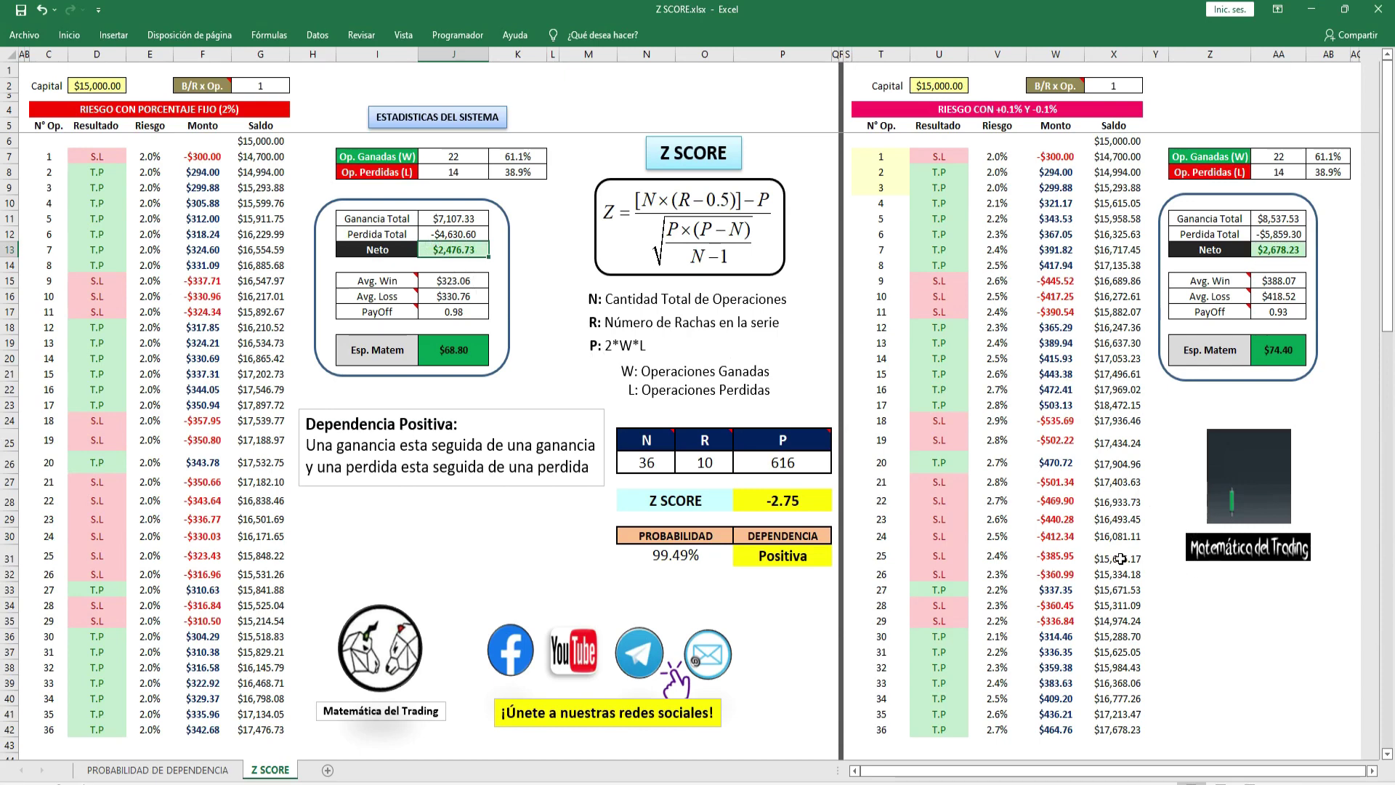
Review the losing streak of trades 21 to 26 and the risks and results of trades 12 to 17 in the +0.1%/-0.1% table.
click(997, 489)
drag(997, 490, 986, 574)
drag(939, 481, 939, 575)
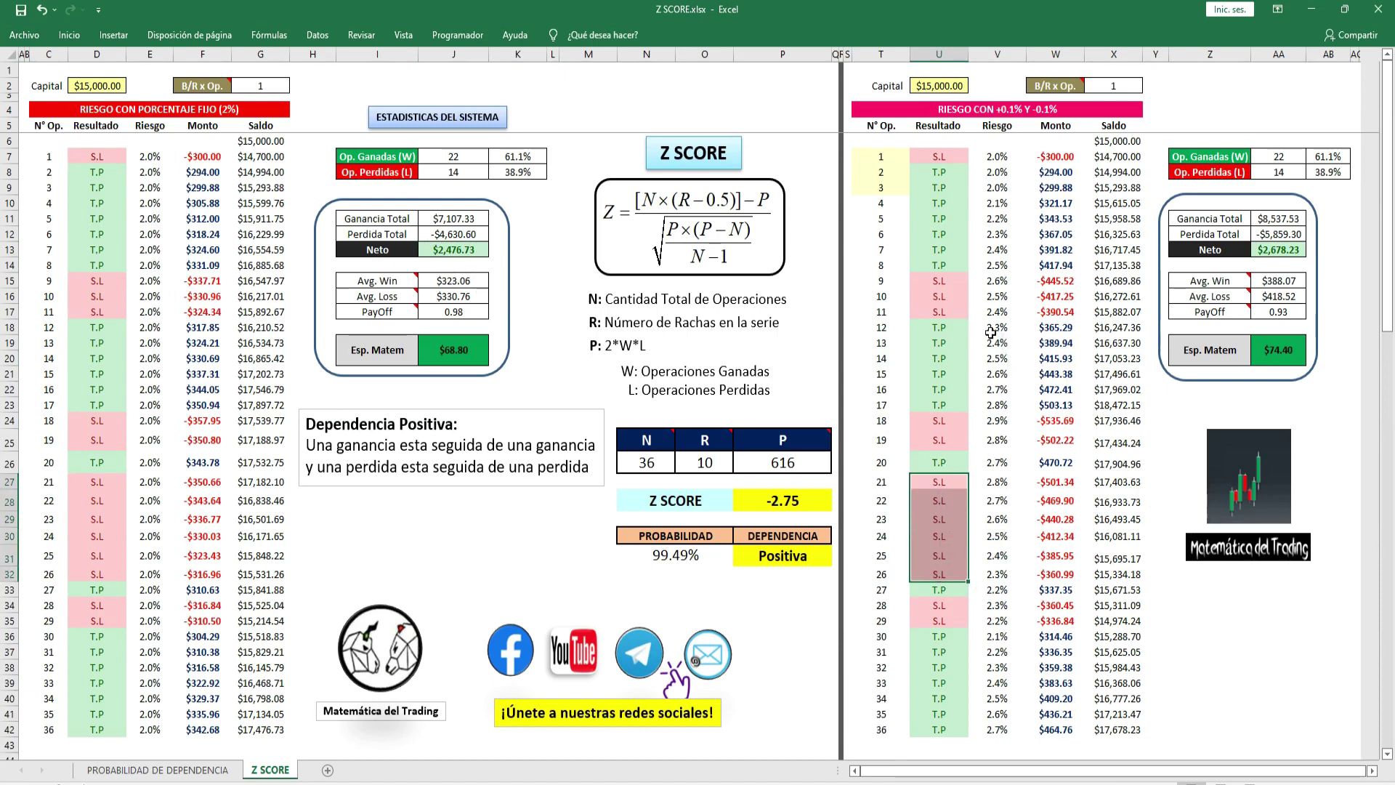
drag(997, 327, 990, 407)
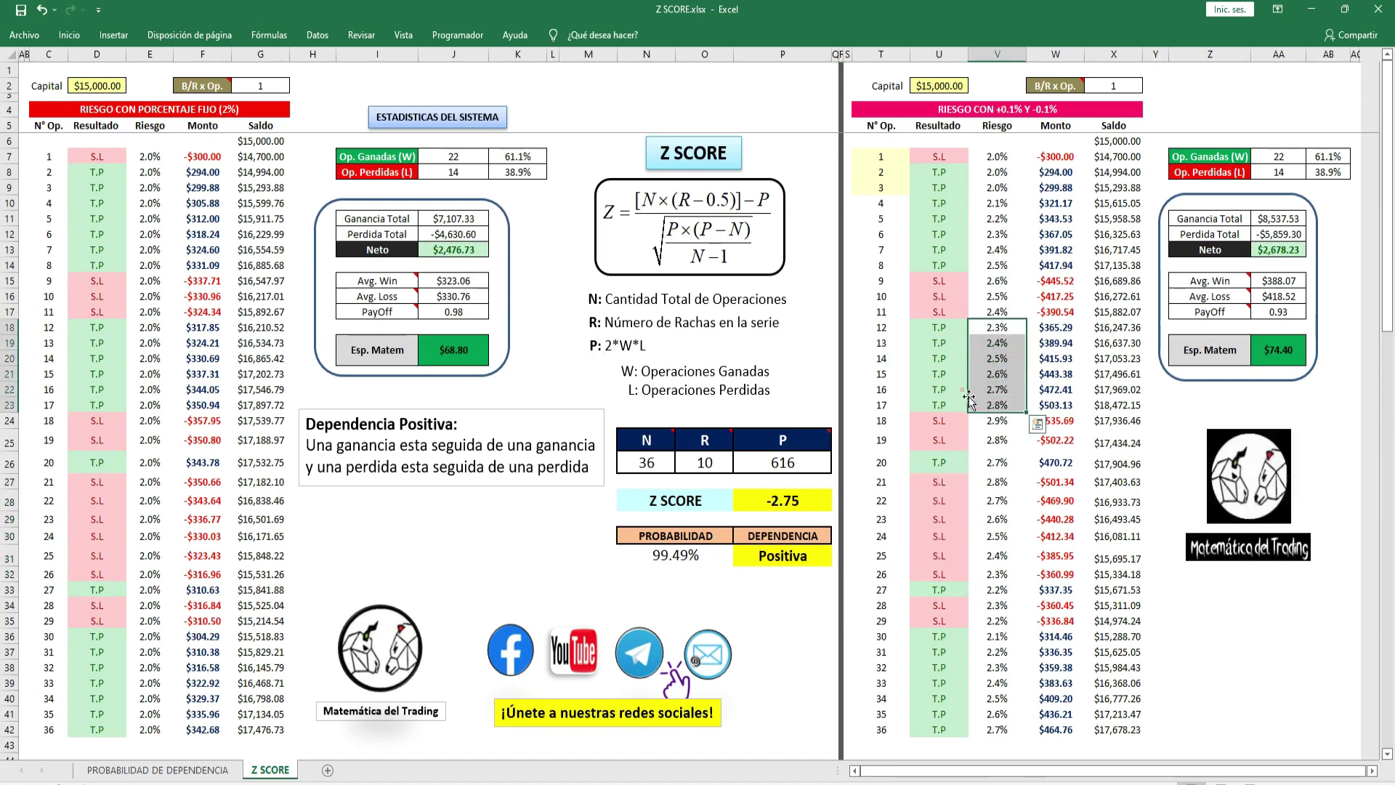
drag(938, 326, 938, 405)
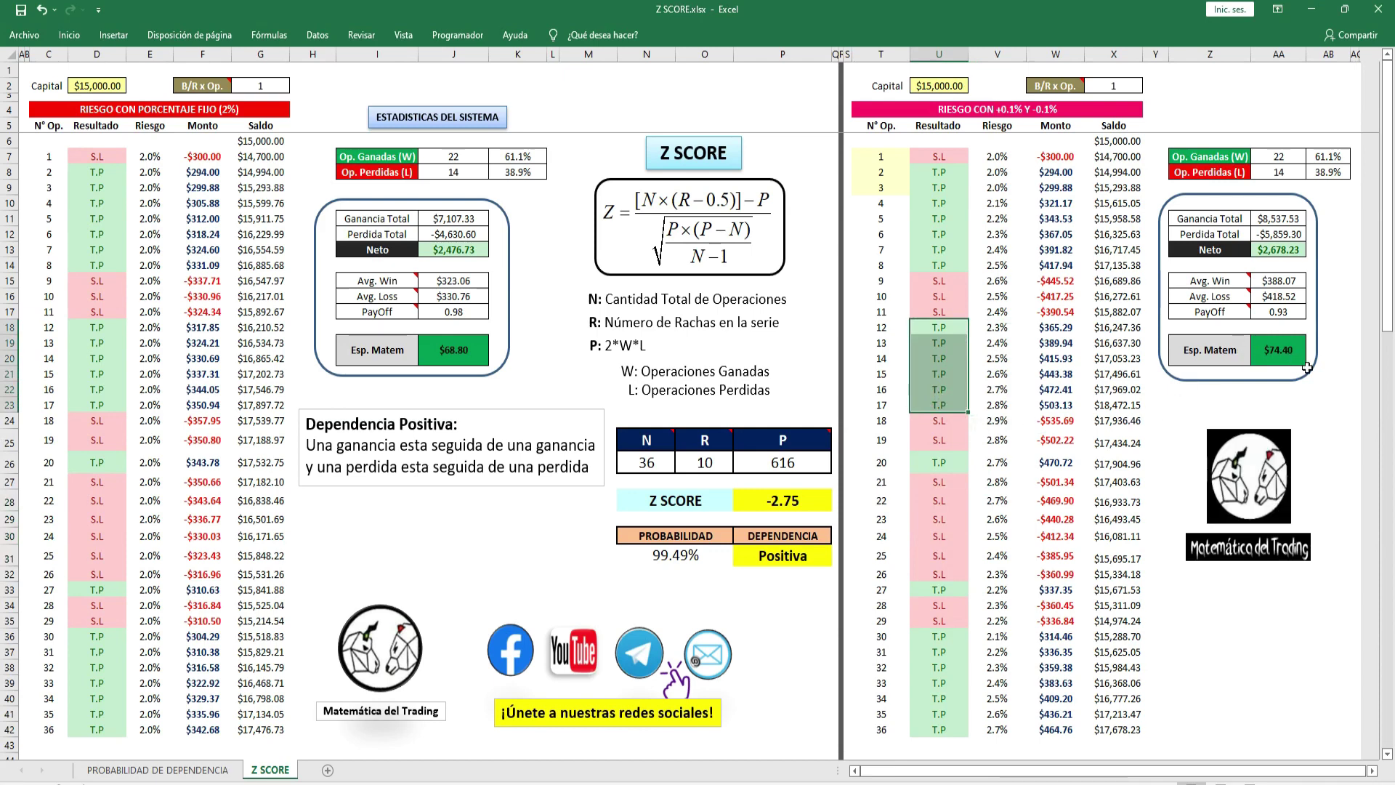
click(963, 87)
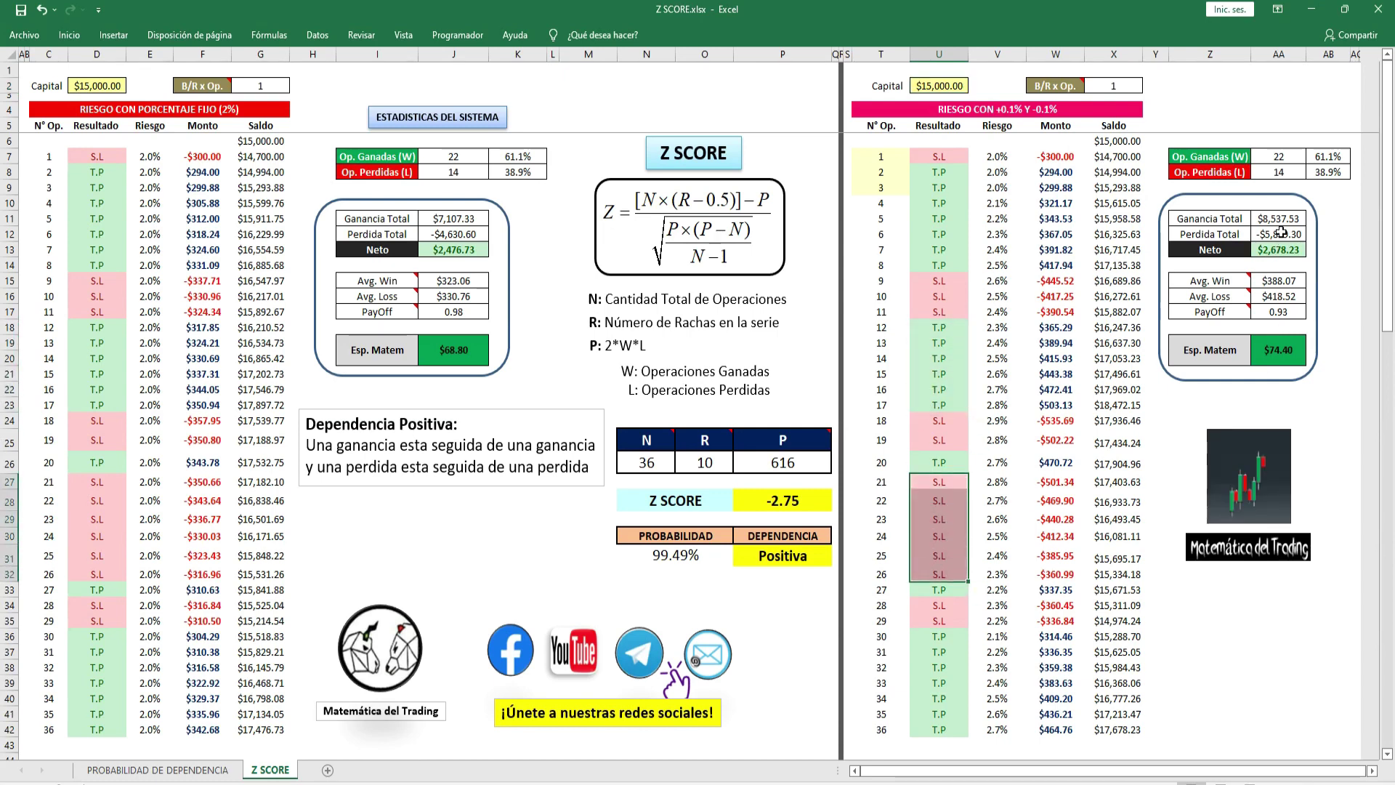
click(776, 538)
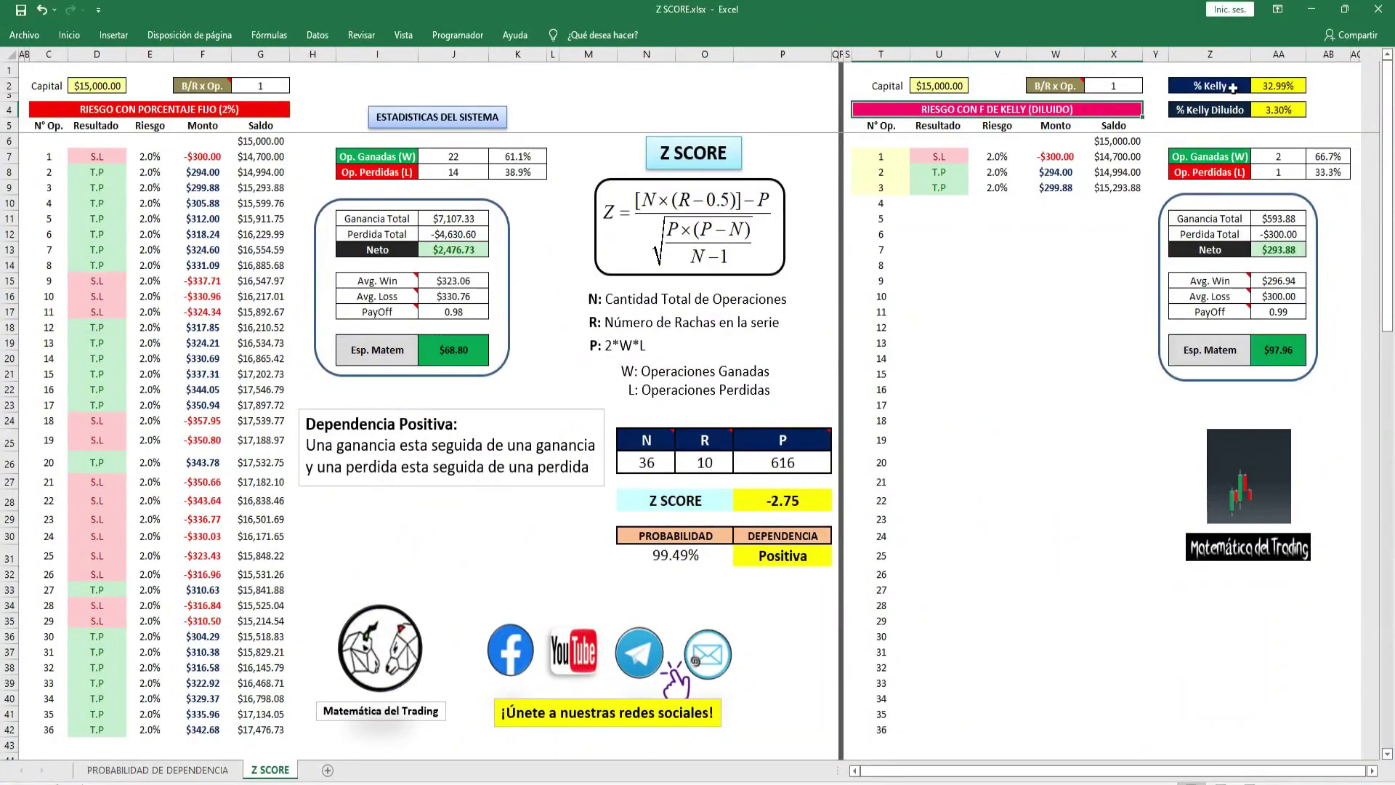
Examine the % Kelly value, the first three trades' risks and the Esp. Matem figure in the diluted Kelly table.
click(1255, 88)
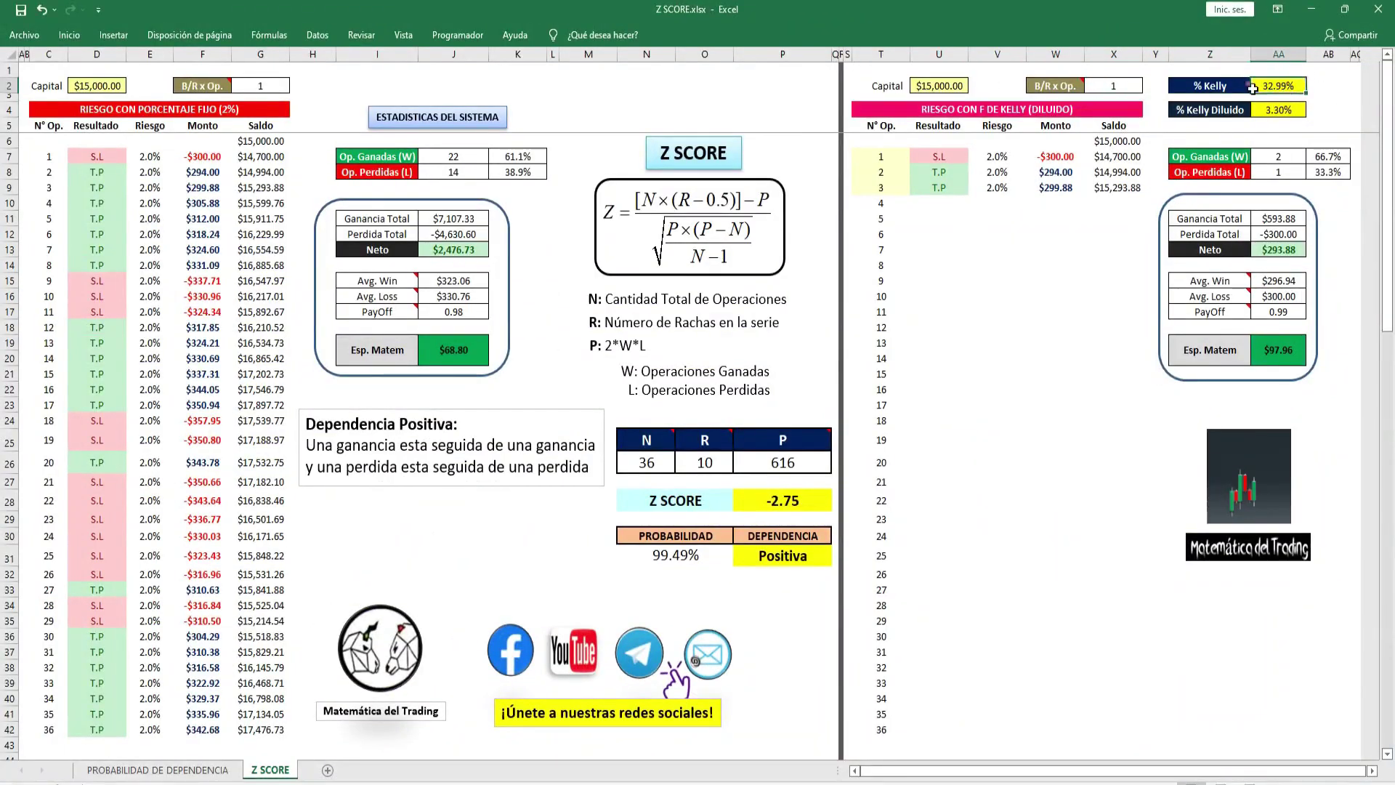
click(1024, 116)
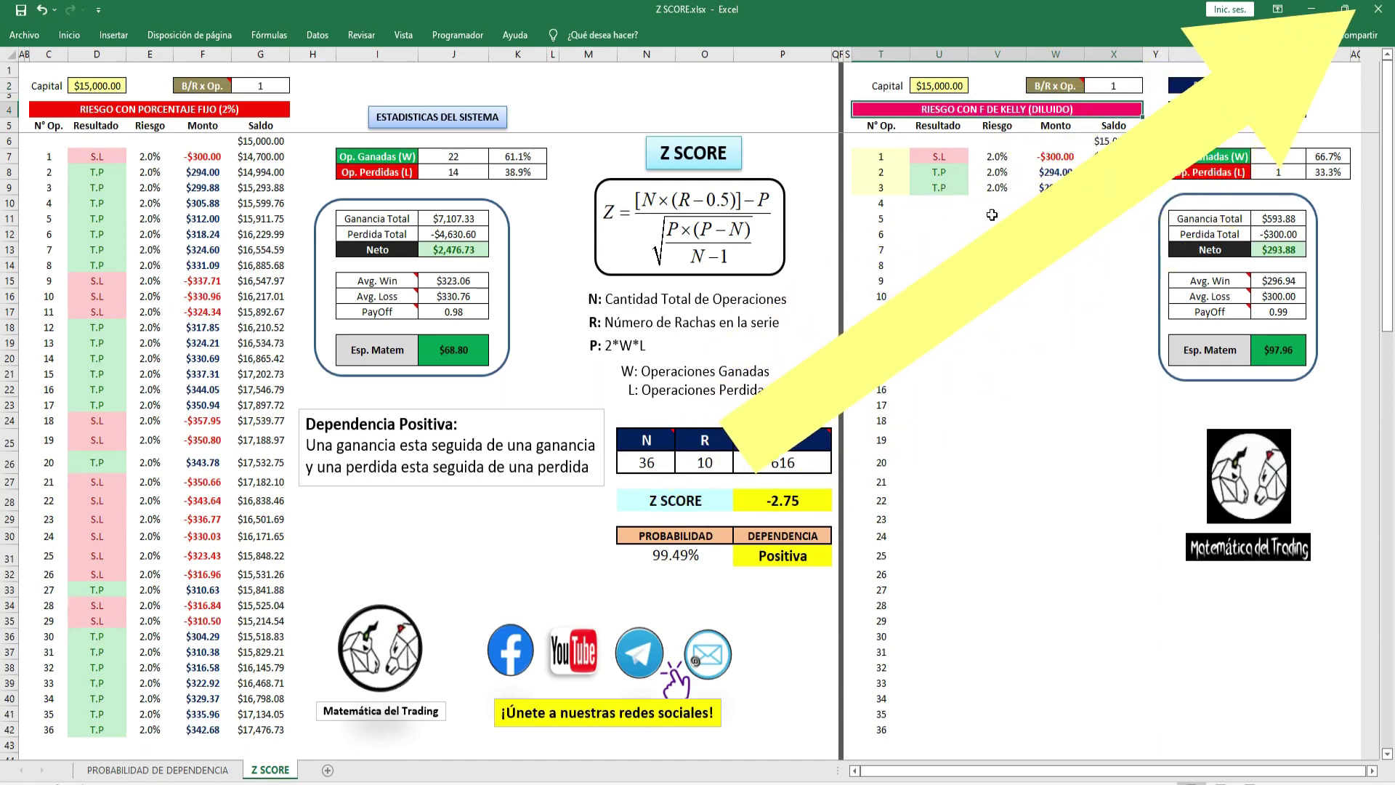
click(882, 188)
click(1000, 172)
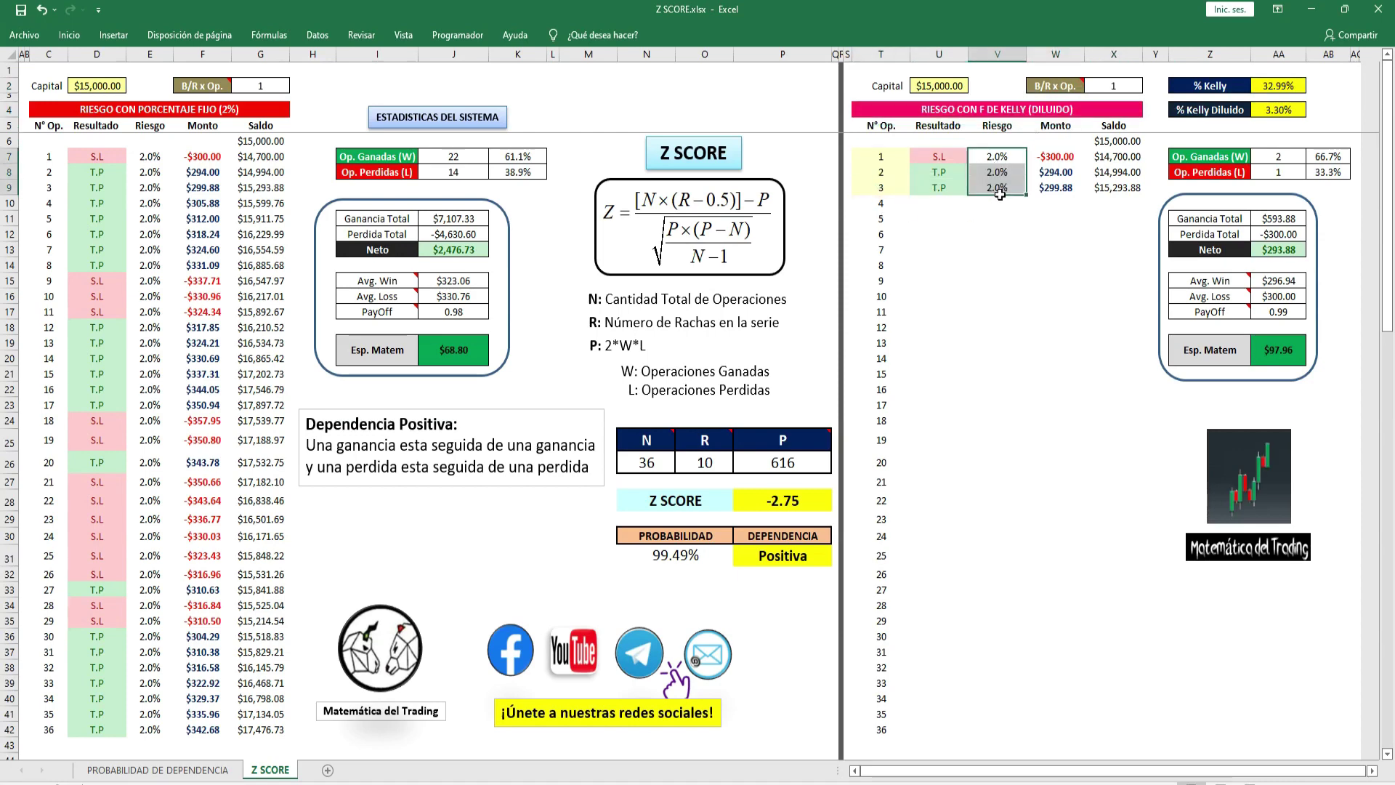
click(1281, 359)
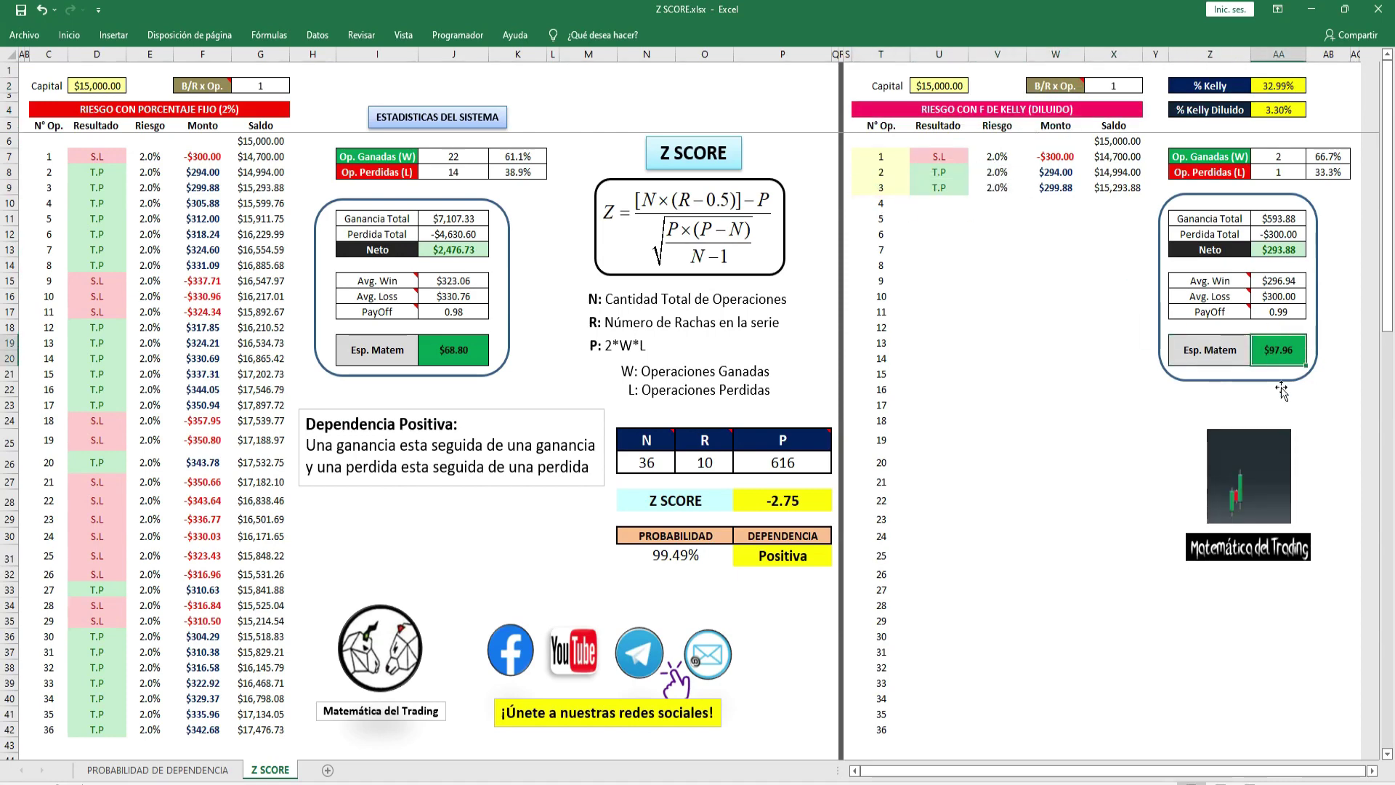
Record trade 4 in the diluted Kelly table with the % Kelly Diluido risk of 3.3% and result T.P.
click(1210, 109)
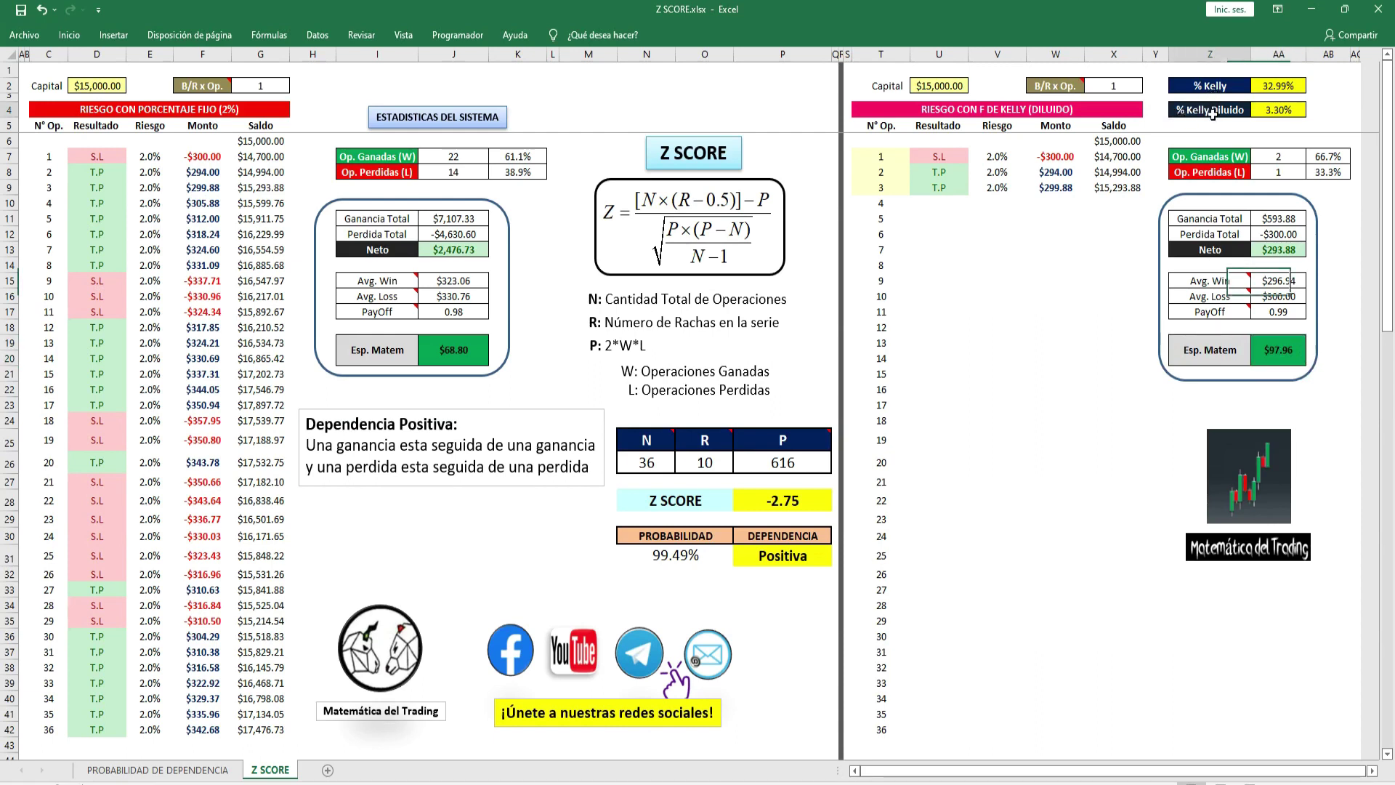
click(1288, 113)
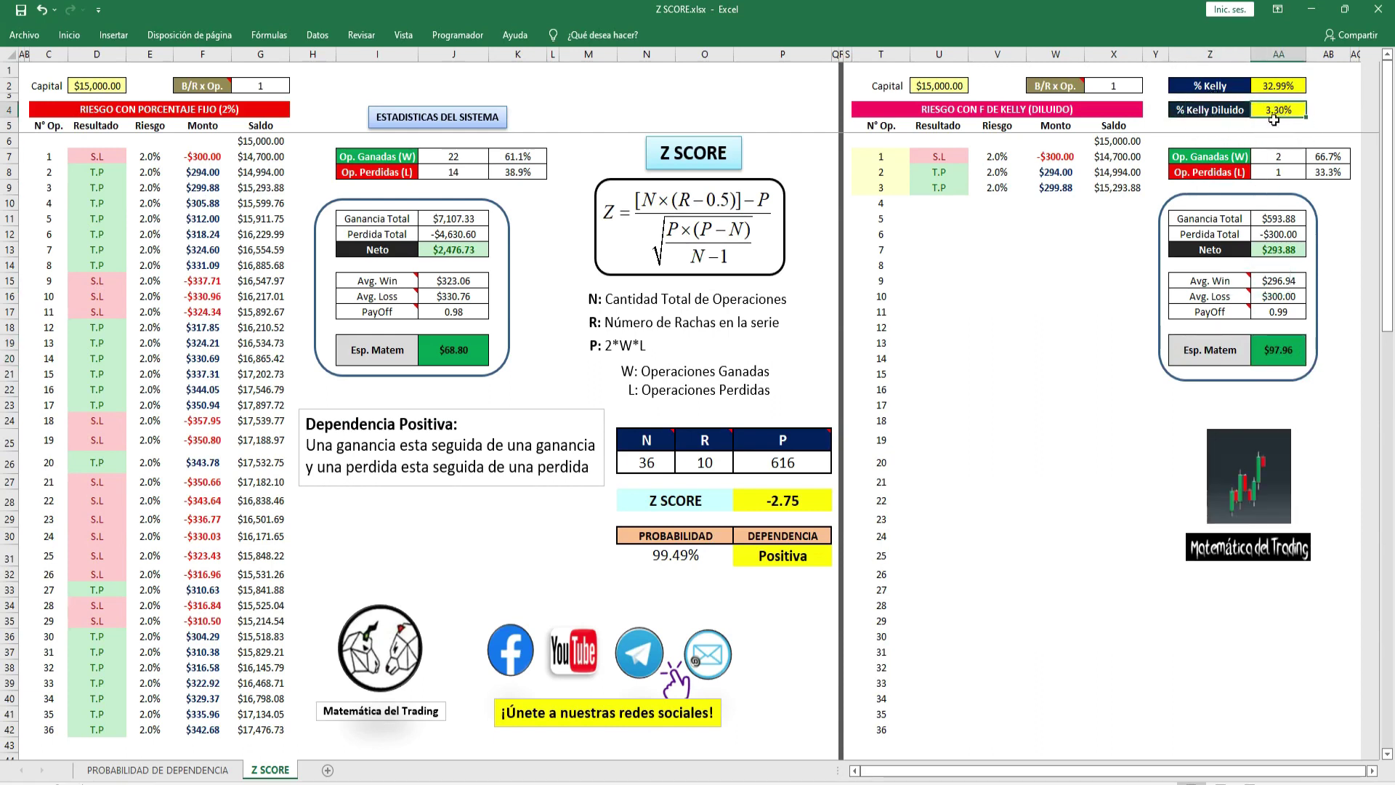
click(998, 208)
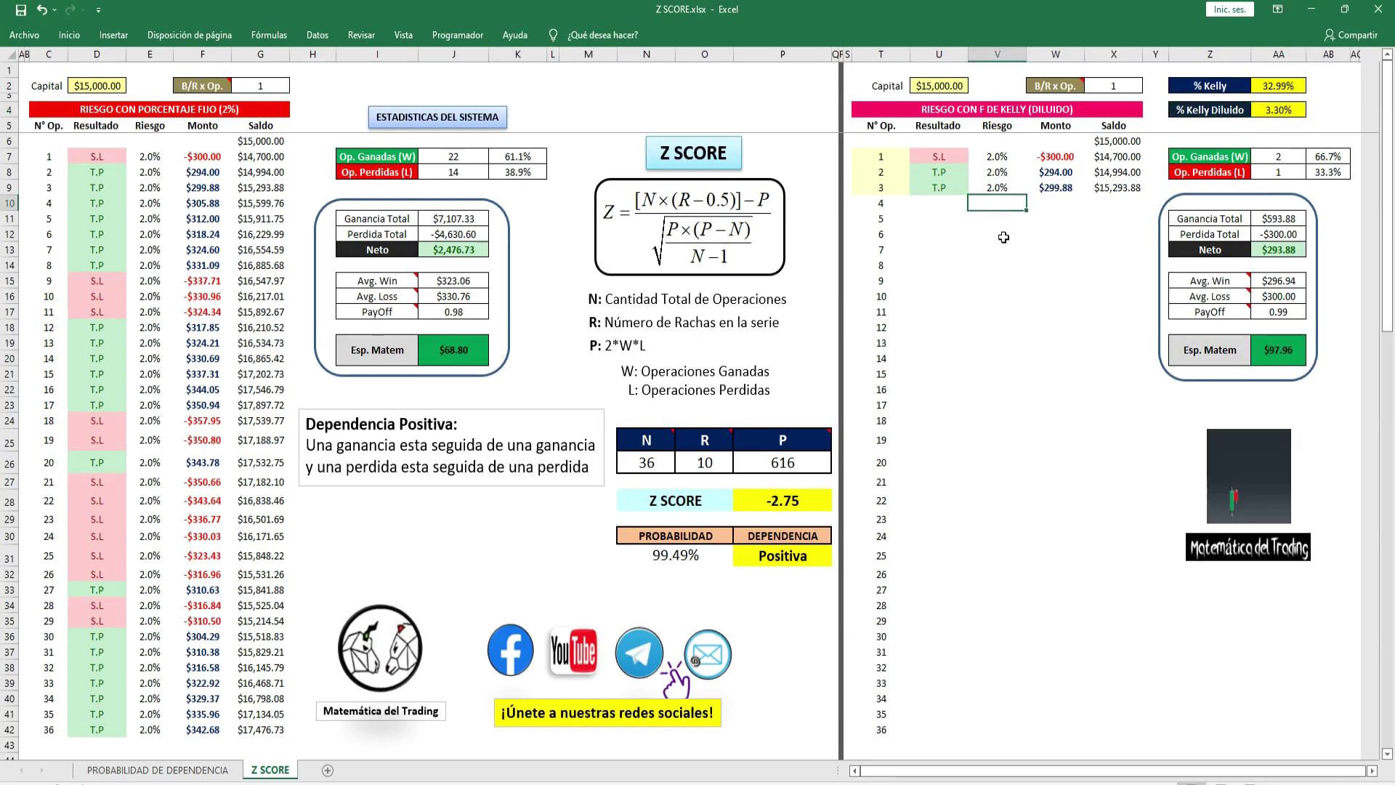
text(3.3)
key(Return)
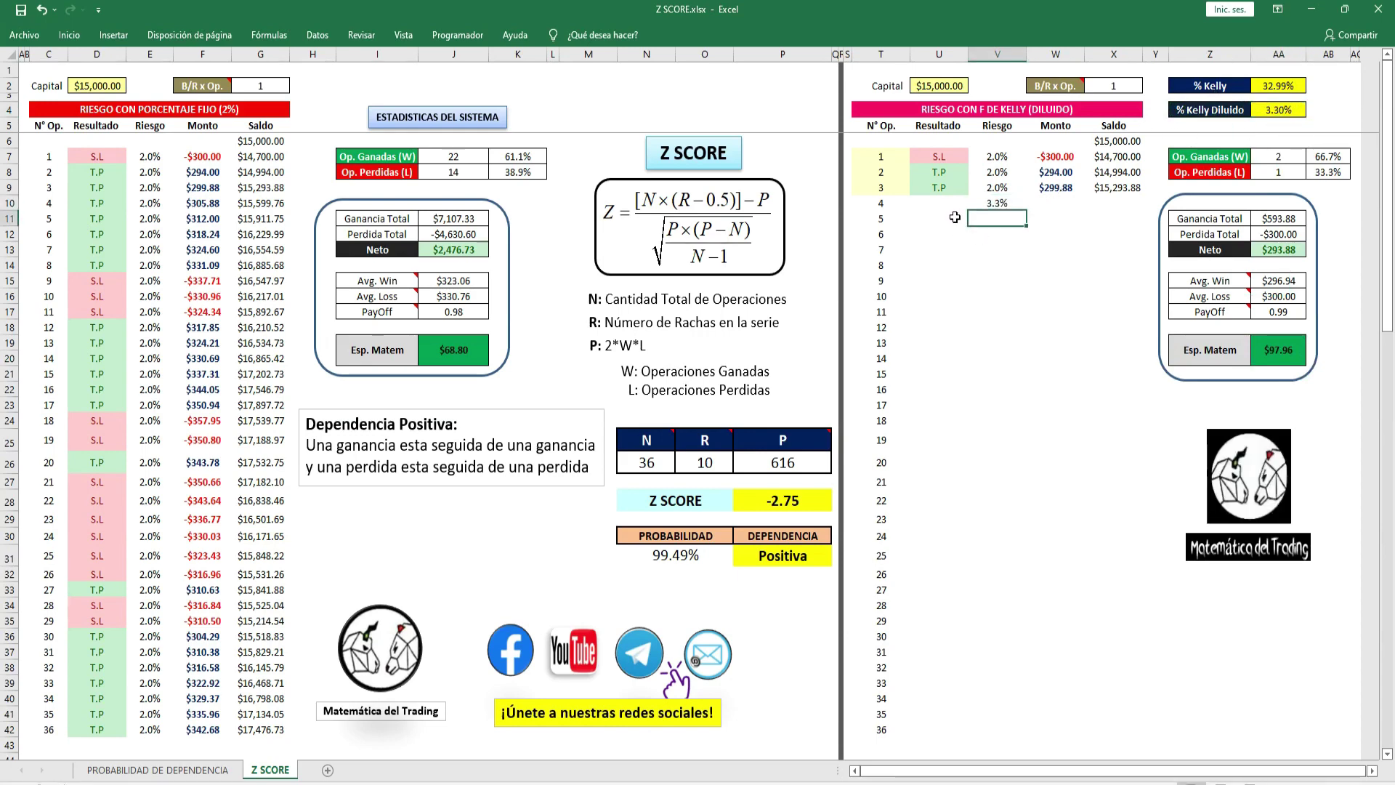
click(946, 212)
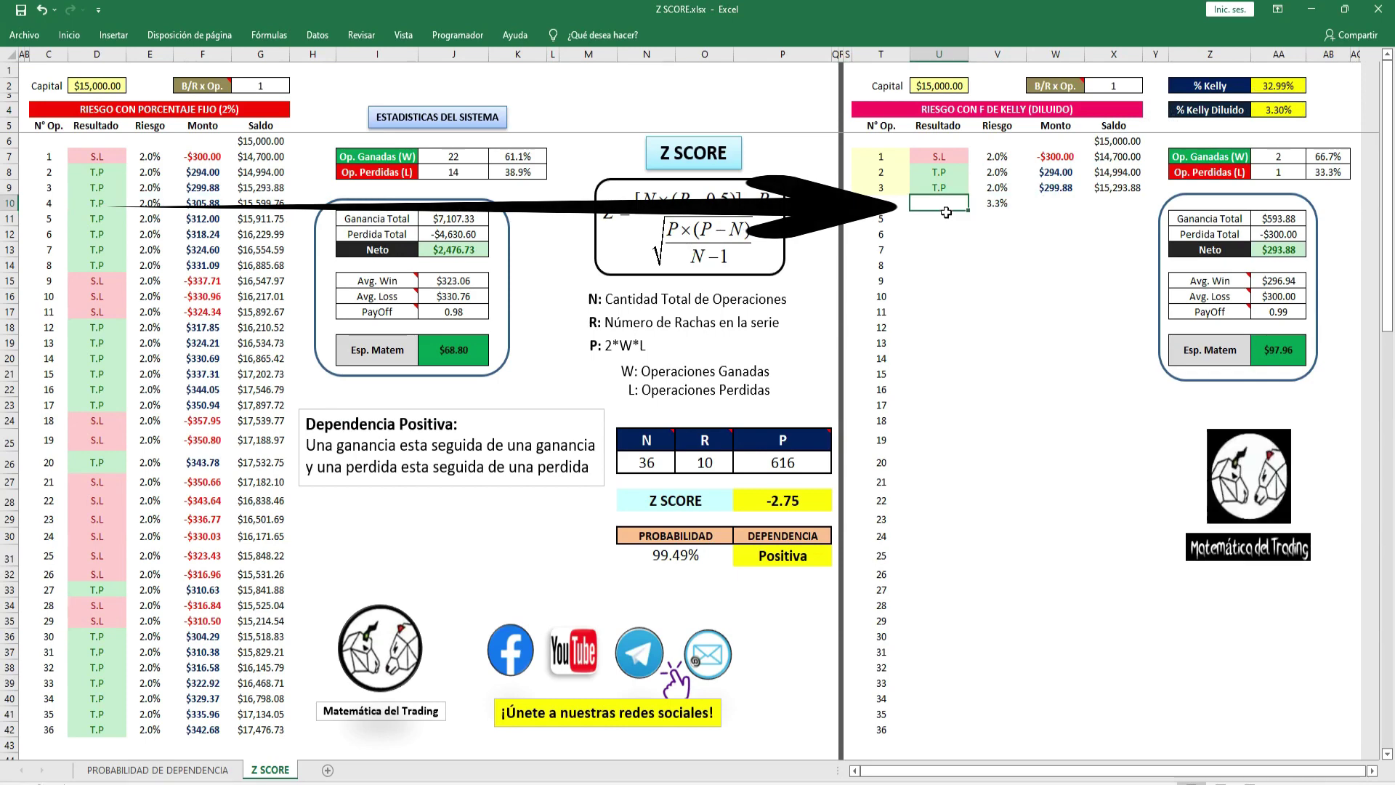
text(T.P)
key(Return)
Record trade 5 with the updated % Kelly Diluido risk of 5.45% and the fixed-risk table's result, T.P.
click(1284, 114)
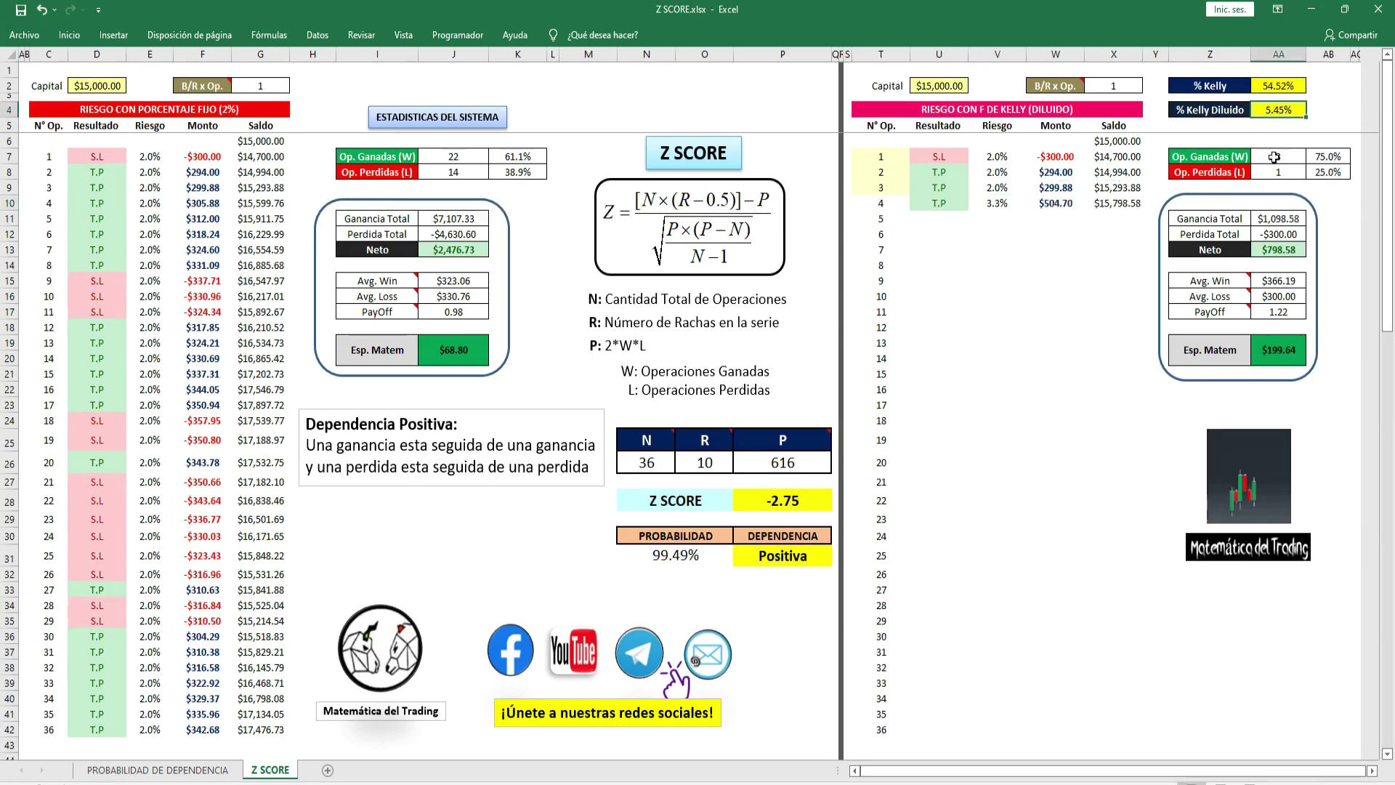
click(1000, 226)
text(5.45%)
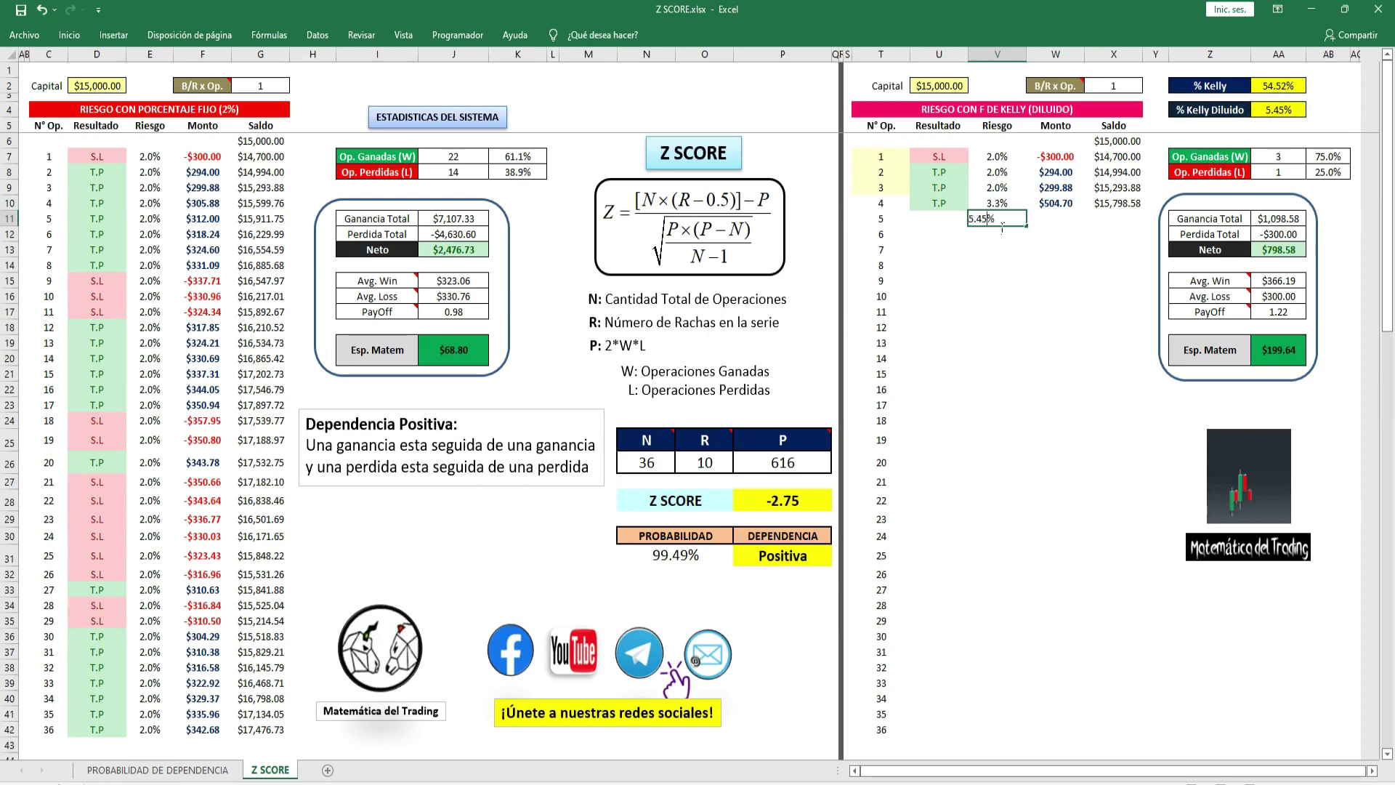
click(949, 222)
click(89, 222)
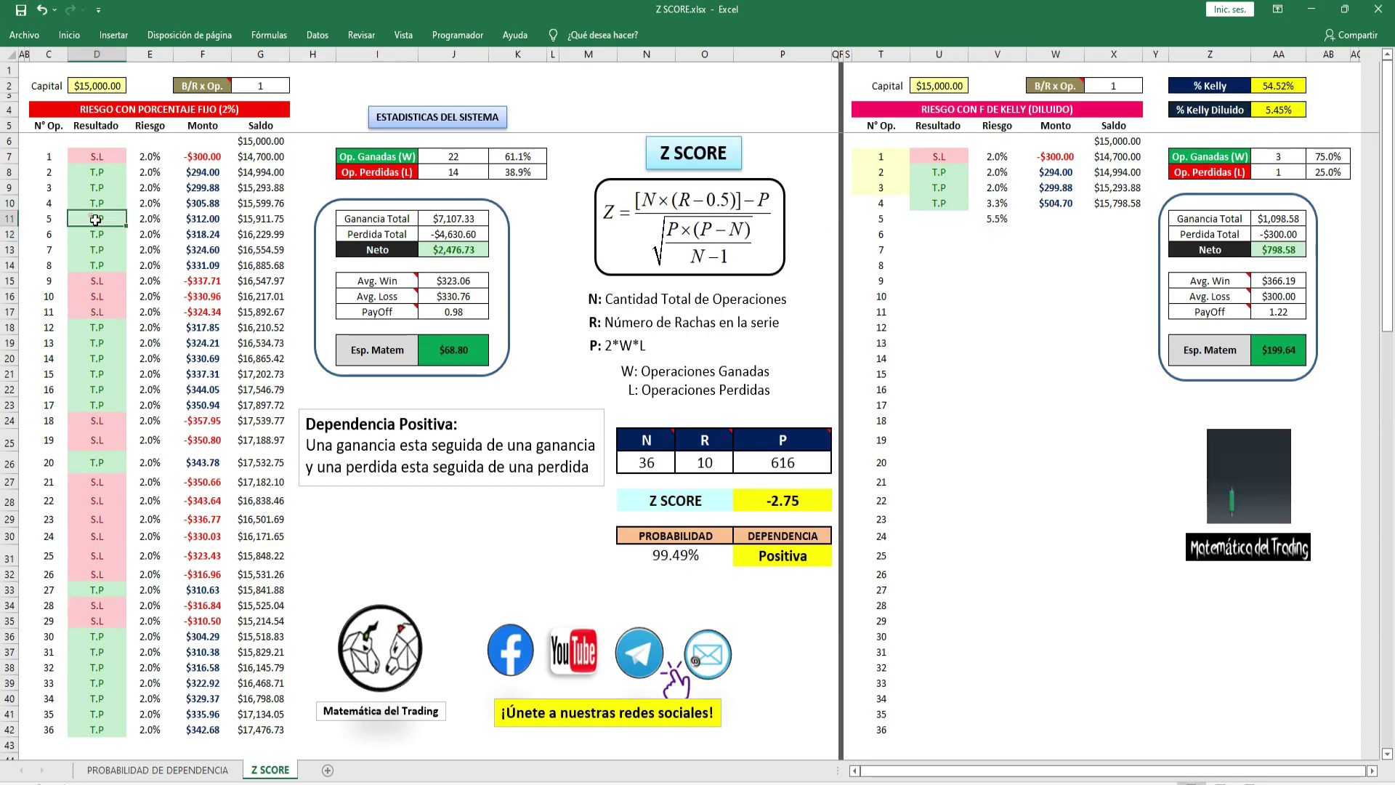
click(938, 218)
text(T.P)
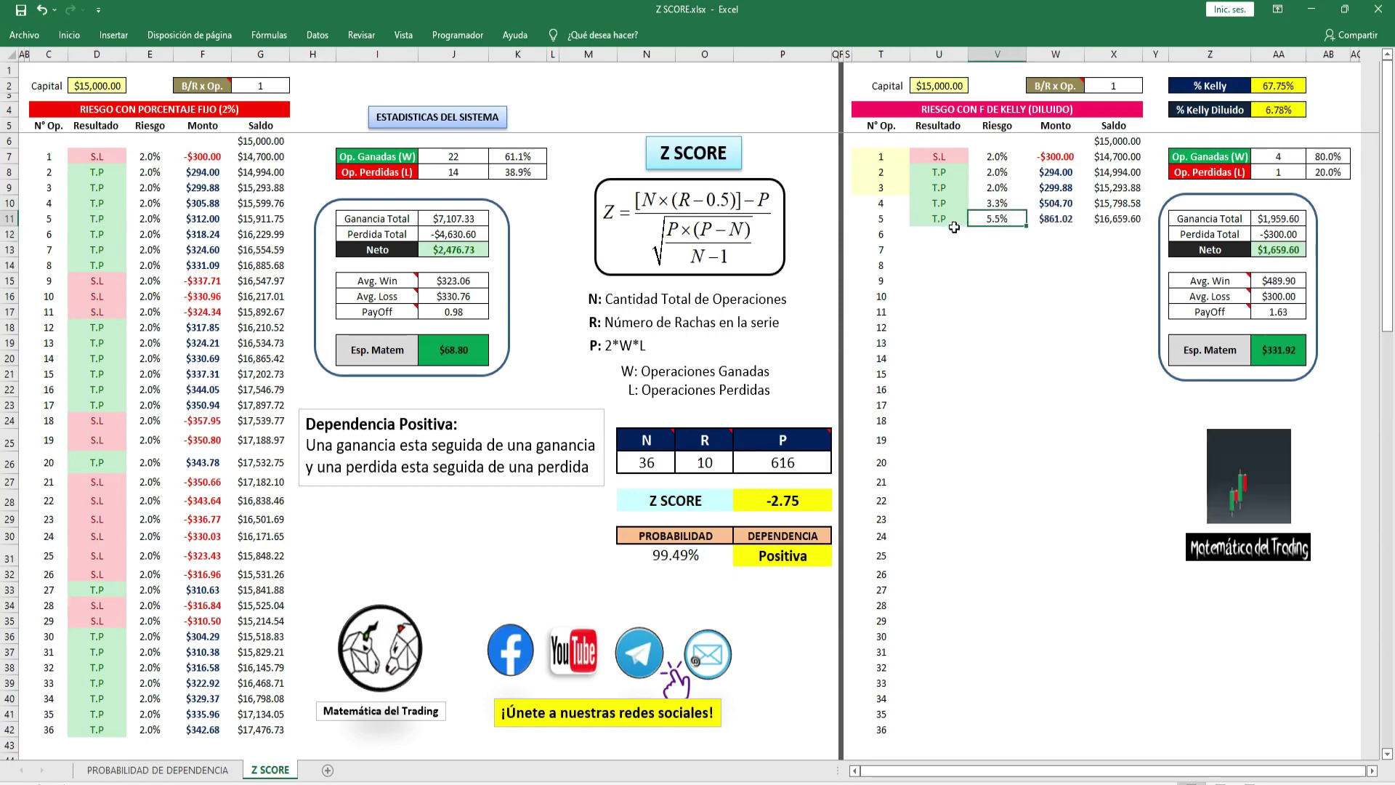
Record trade 6 in the diluted Kelly table with a 6.78% risk and result T.P.
click(769, 543)
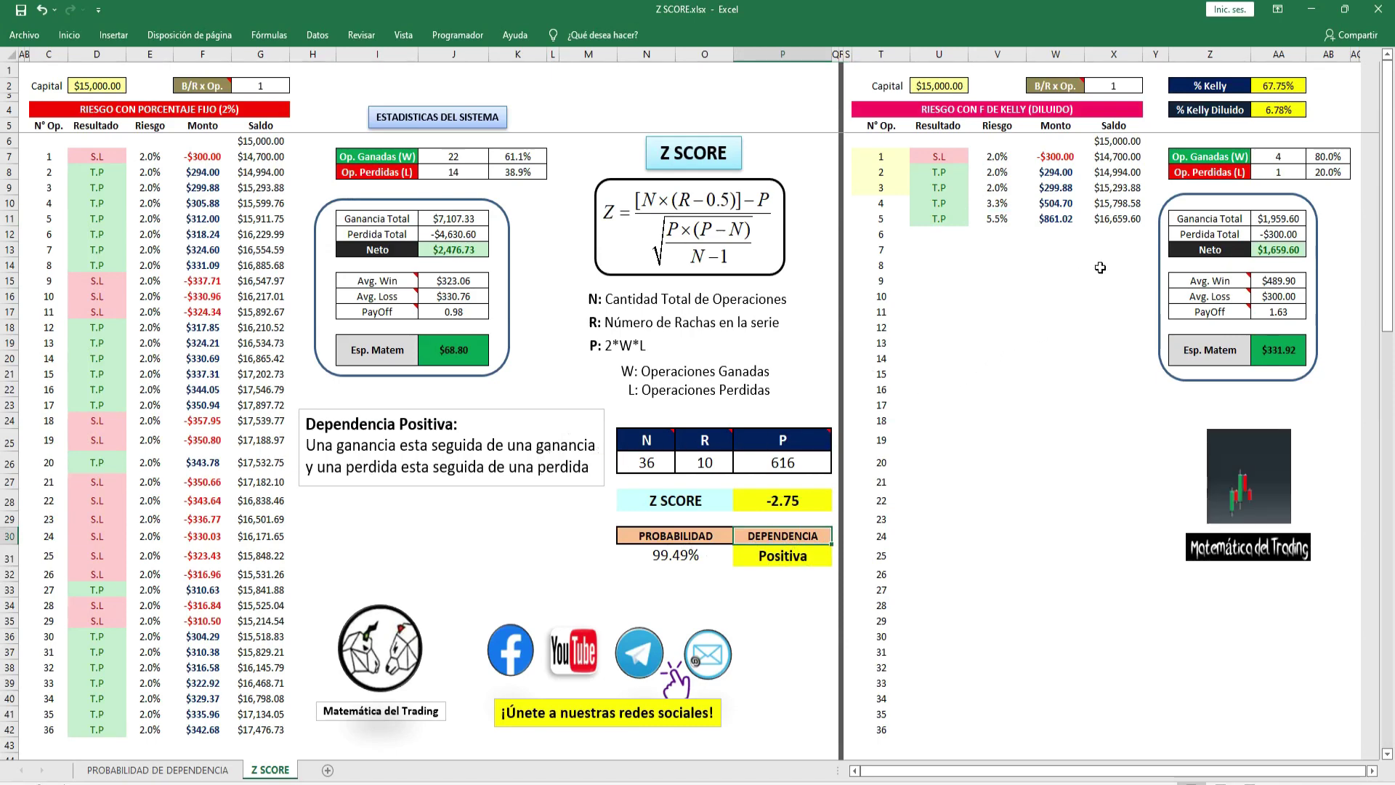
click(1231, 113)
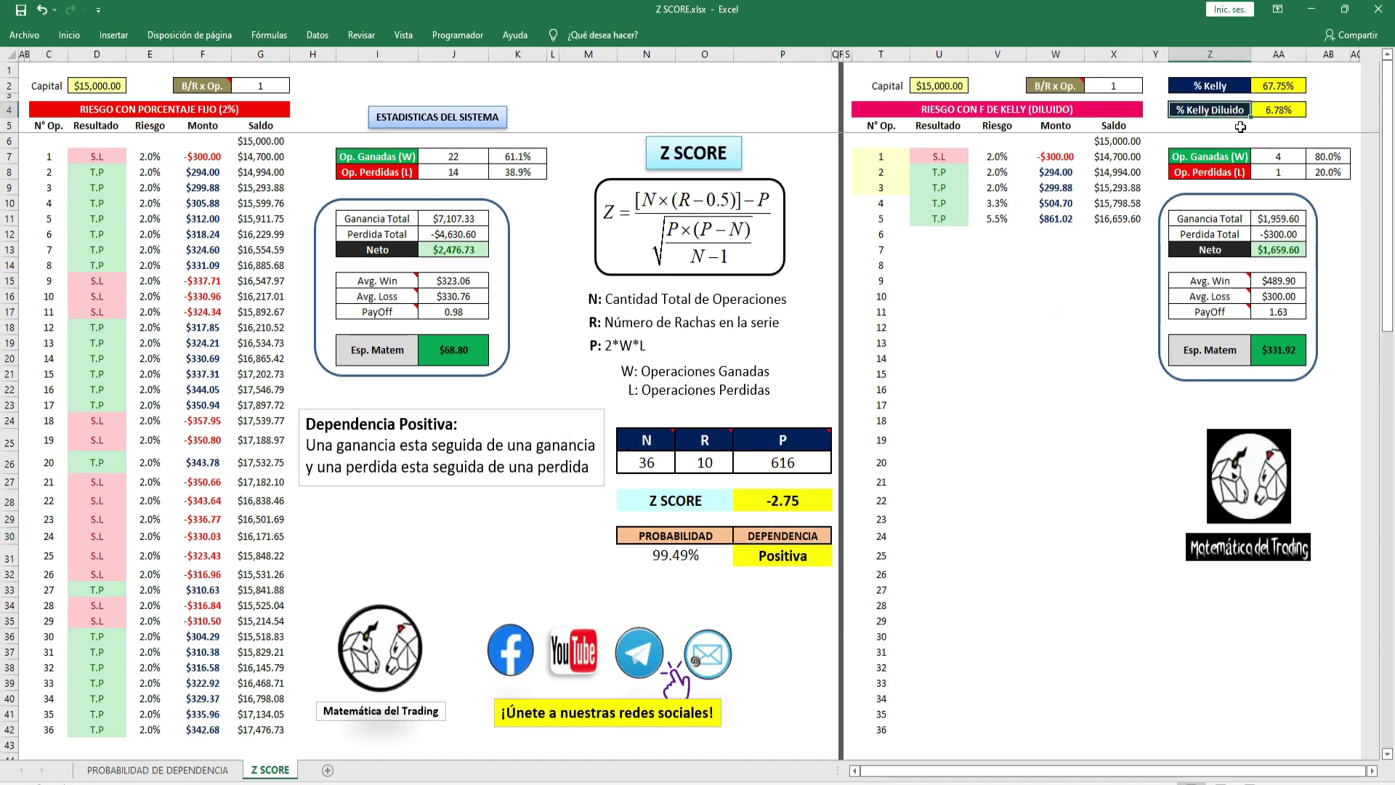
click(1300, 109)
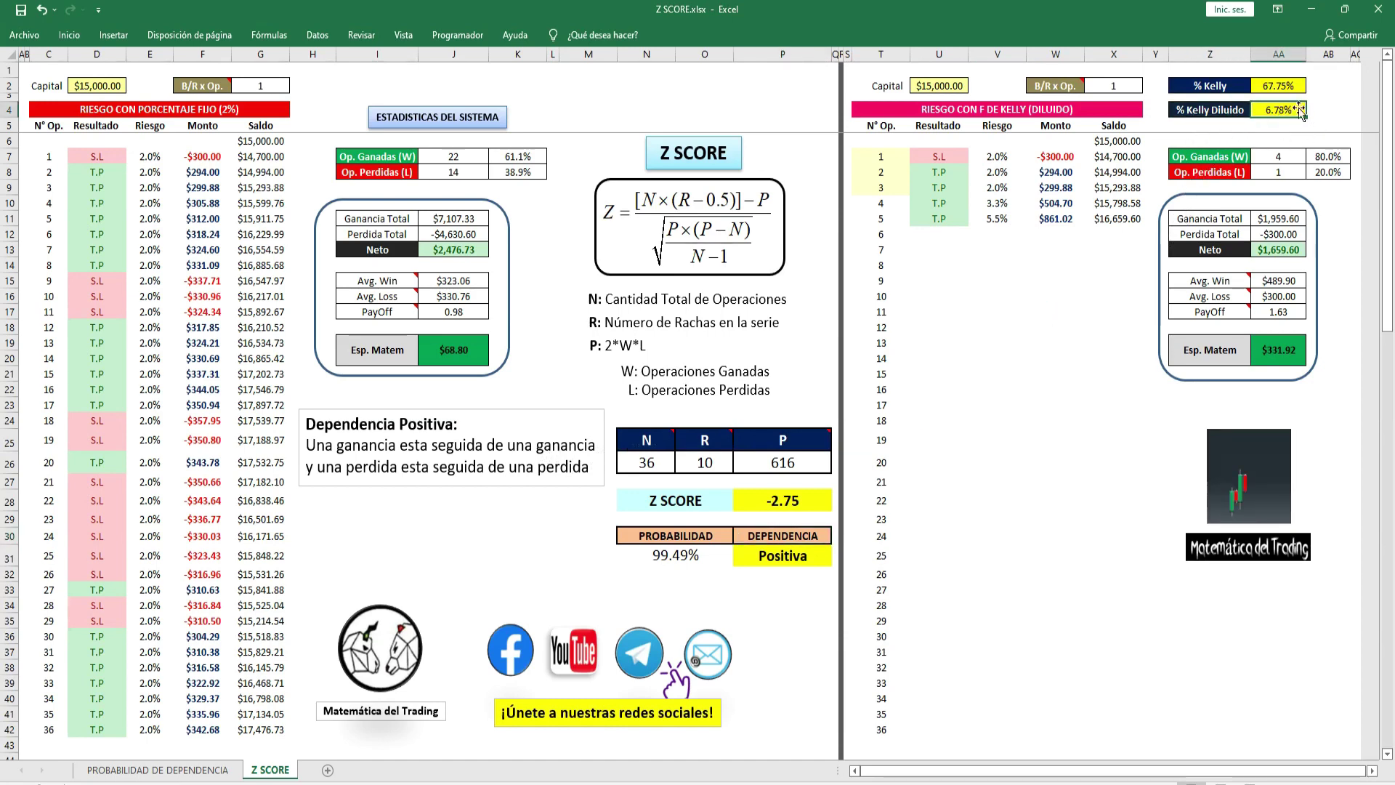
click(997, 234)
text(6.78%)
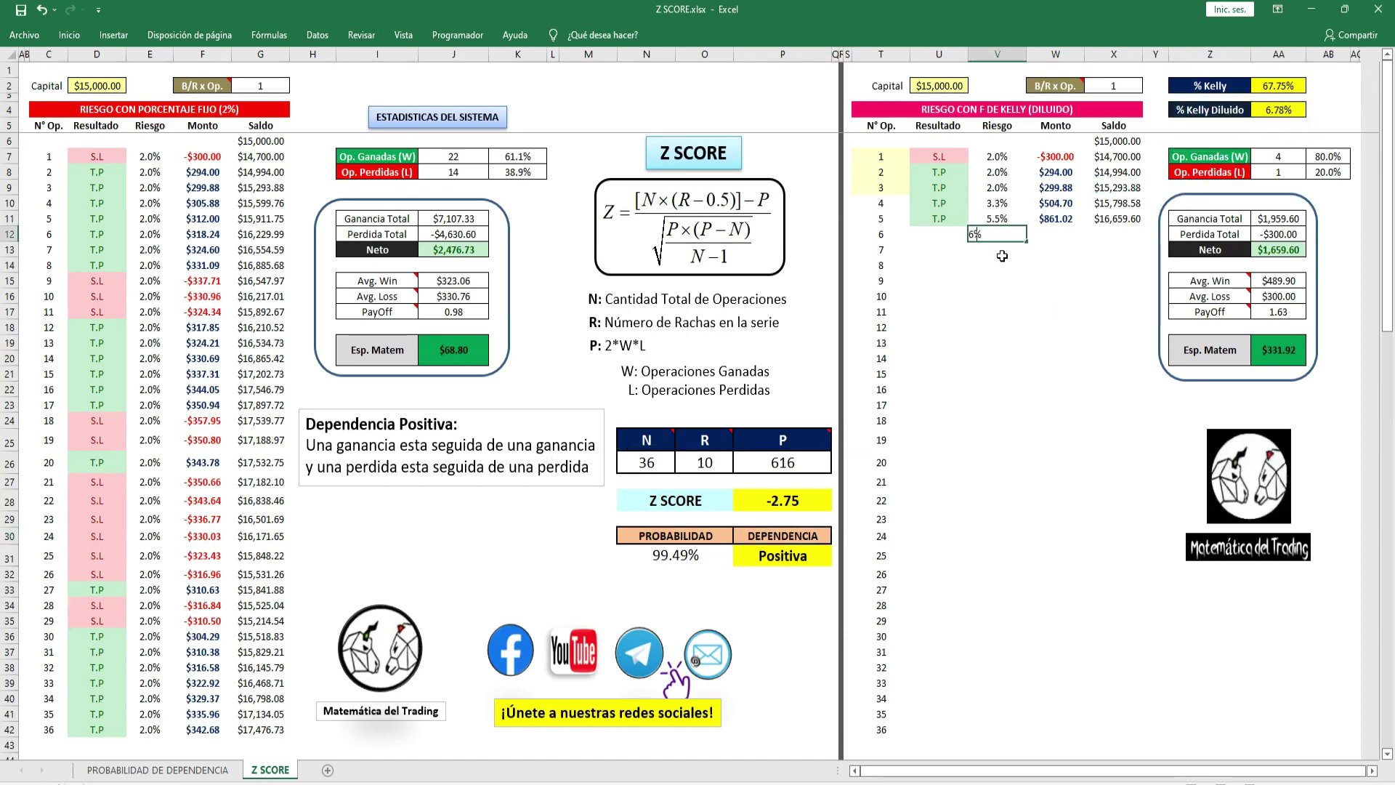
key(Return)
Record trades 7 and 8 as T.P with diluted Kelly risks of 7.52% and 7.99%.
text(7.52)
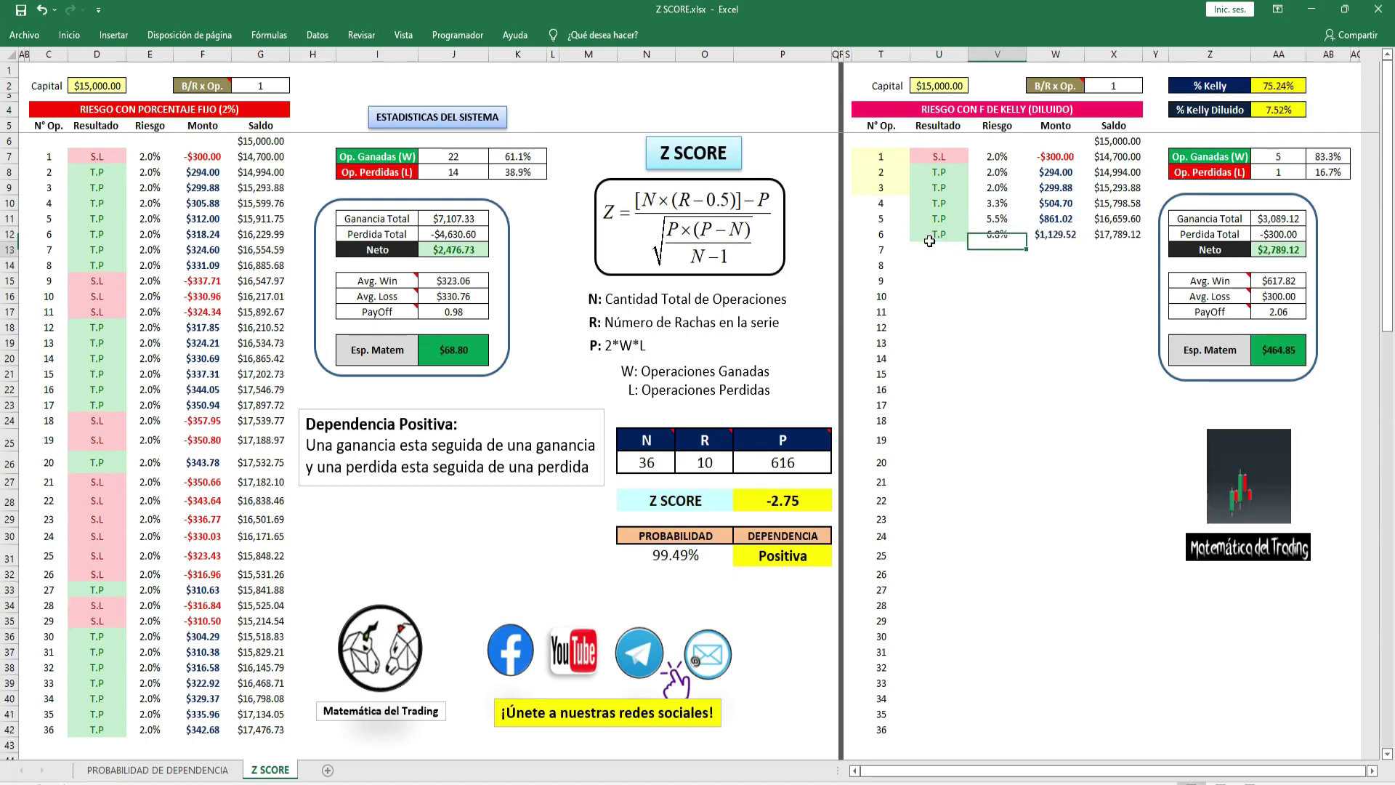
key(Return)
text(7.99)
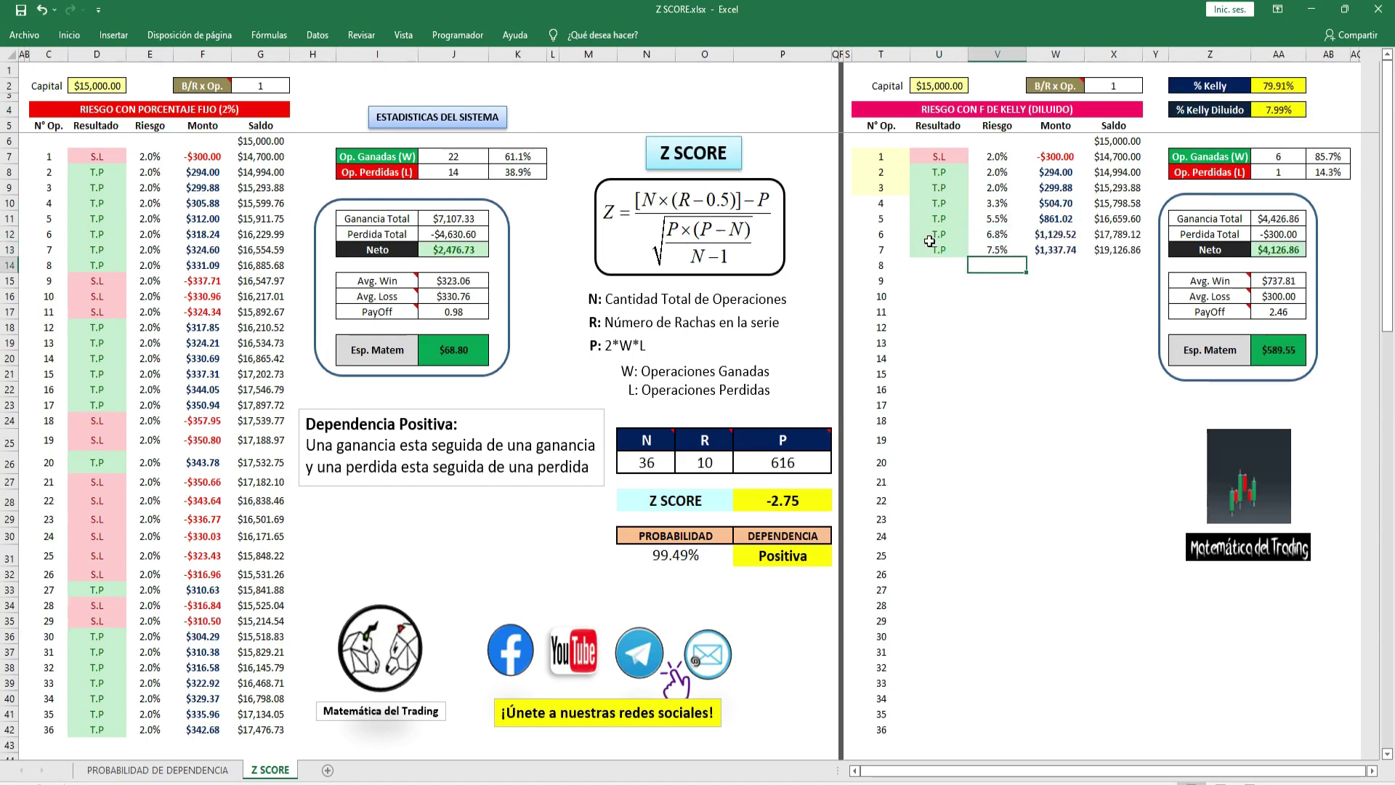
key(Return)
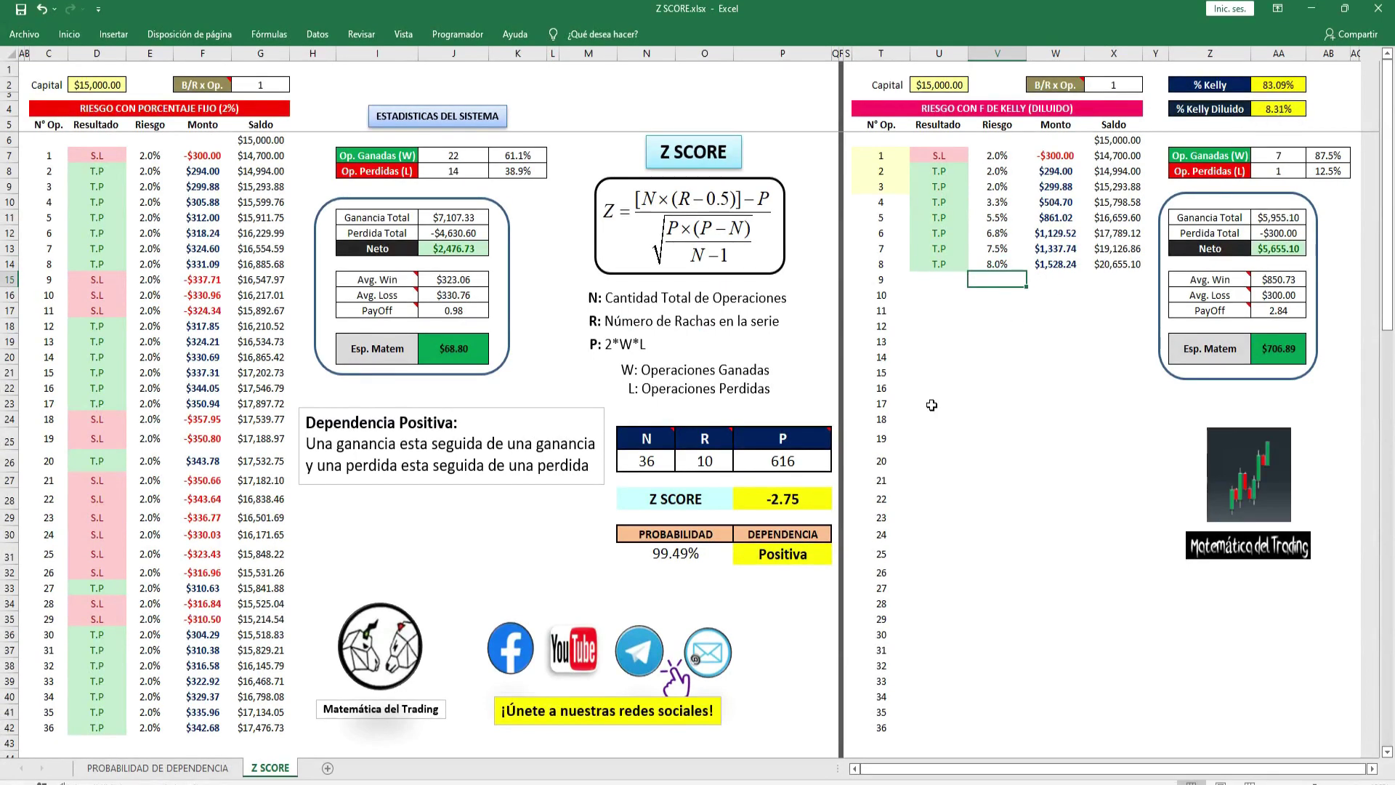
Set trade 9's risk to 8.3% in the diluted Kelly table and enter its fixed-risk table result, S.L.
text(8.3)
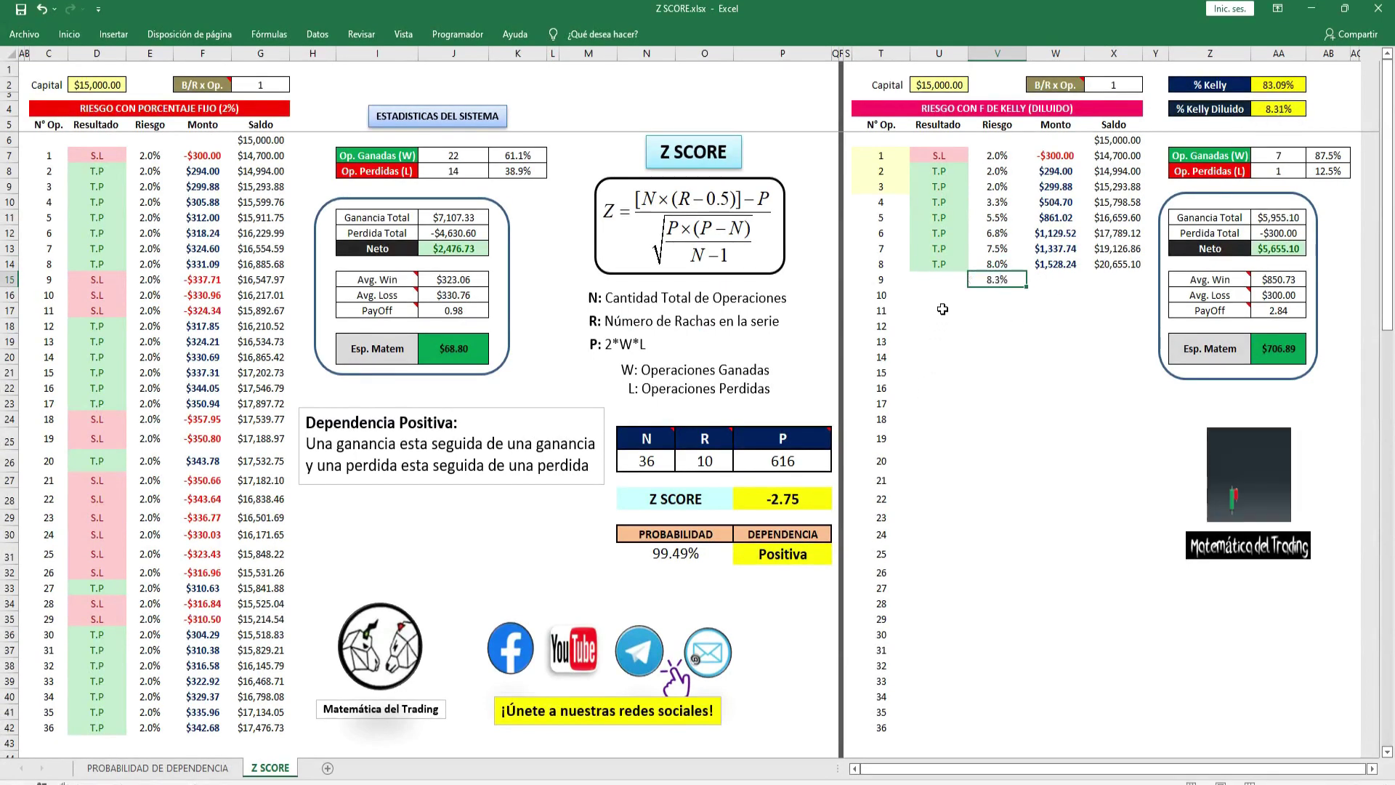
key(Return)
click(942, 284)
click(109, 280)
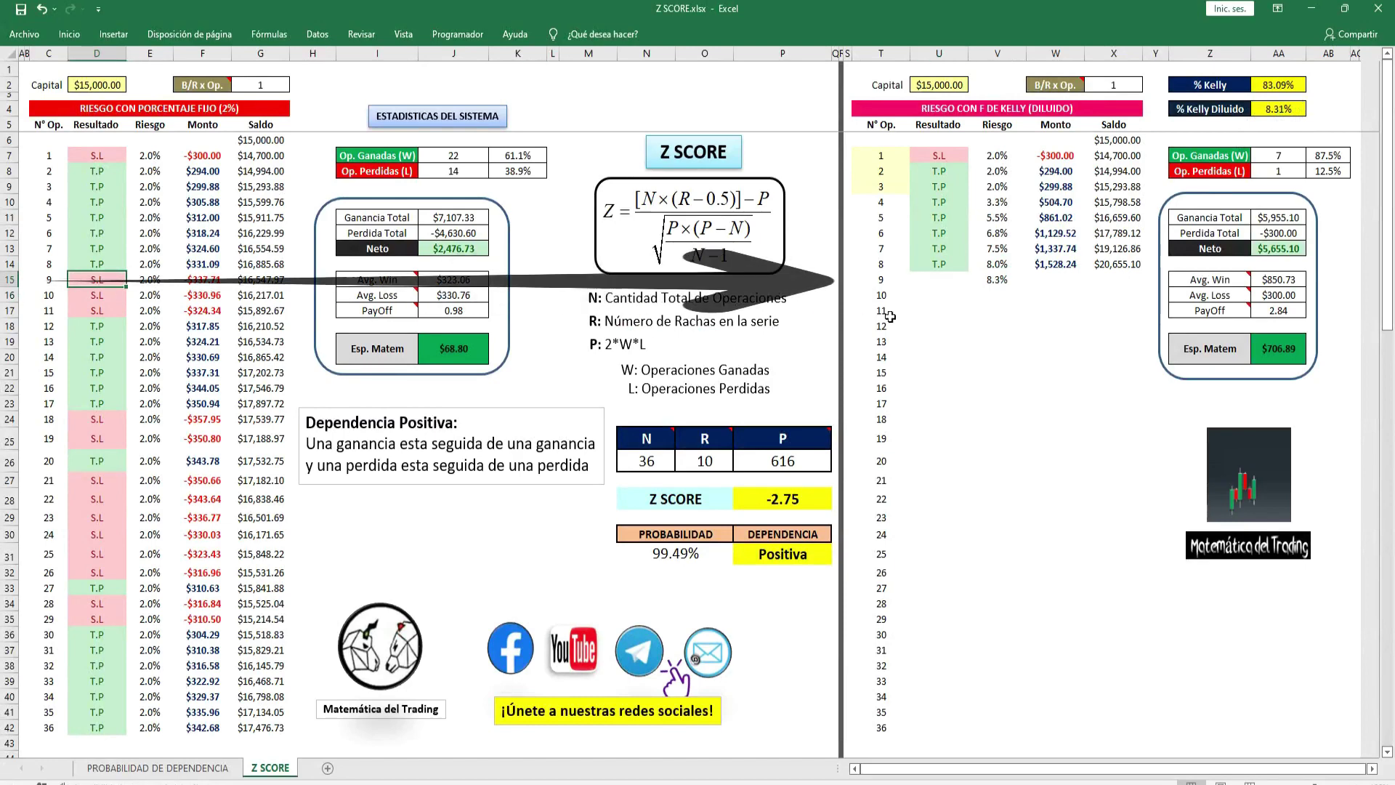
click(955, 282)
text(S.L)
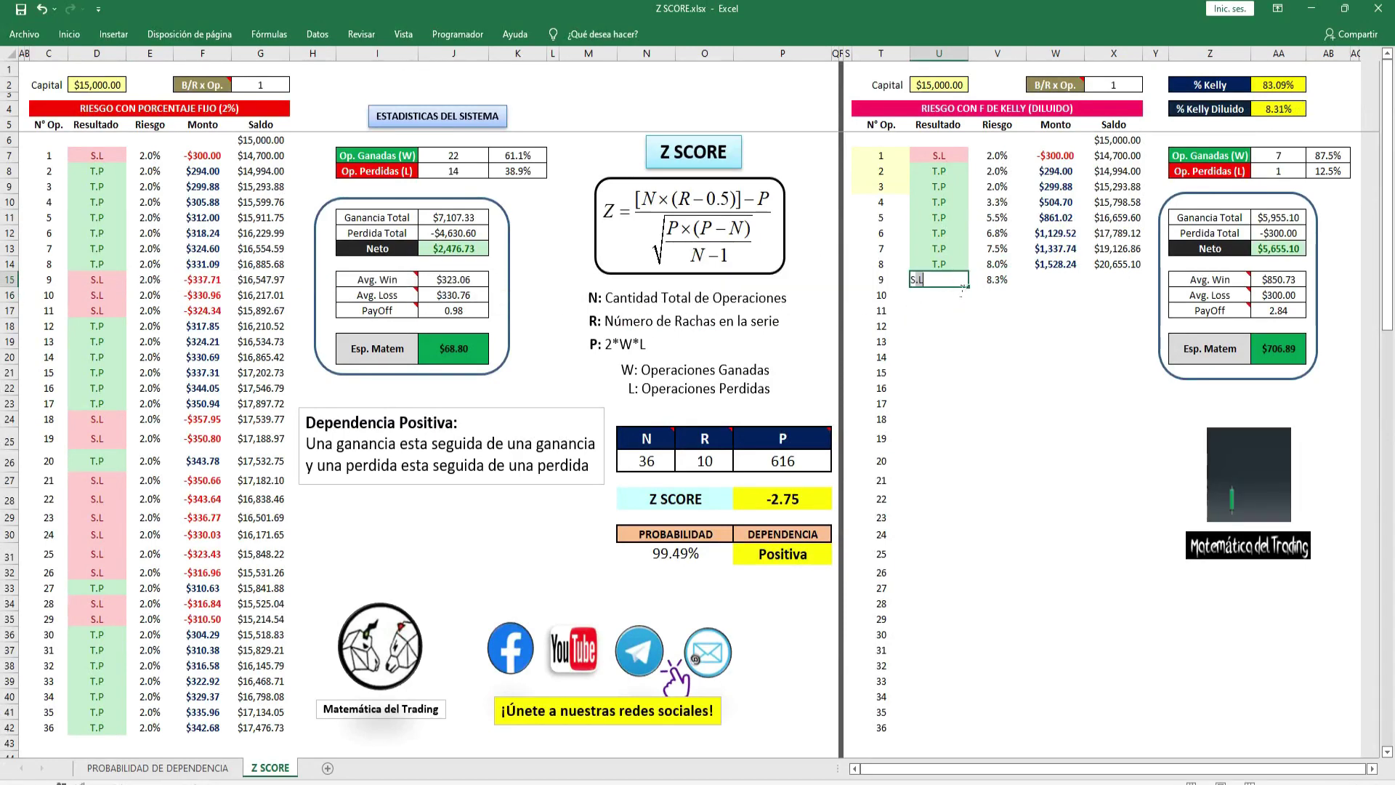
key(Tab)
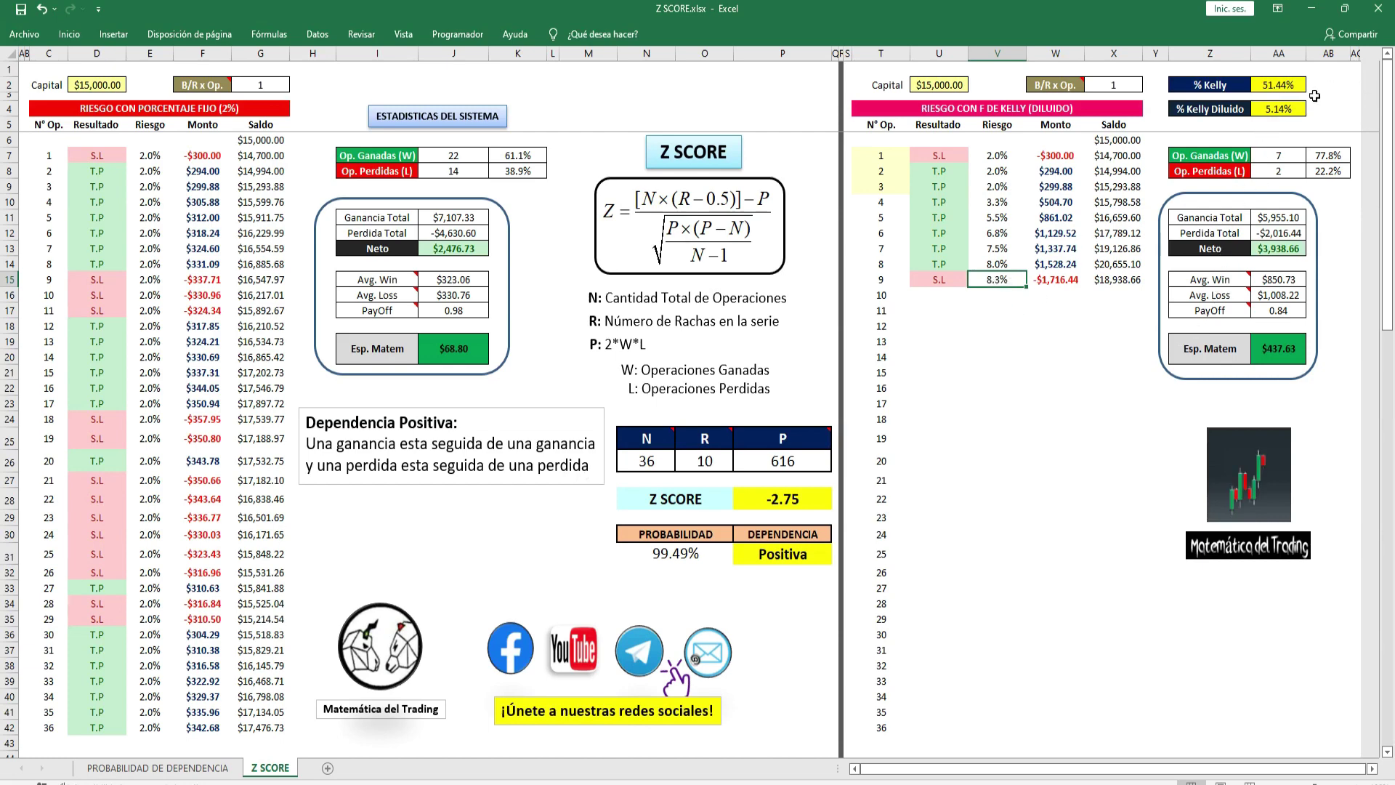
Record trade 10 with the recalculated % Kelly Diluido risk of 5.14% and result S.L from the fixed-risk table.
click(1296, 109)
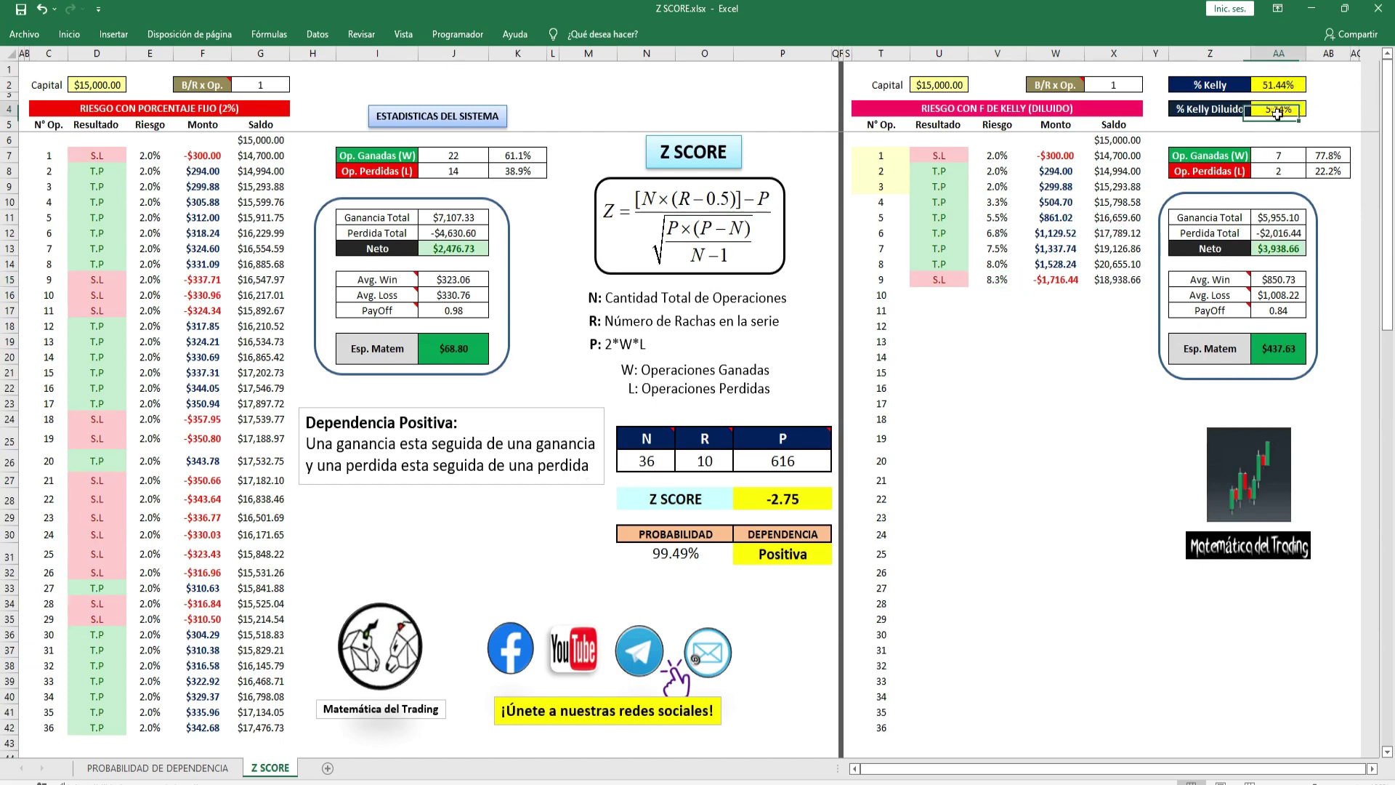
click(997, 296)
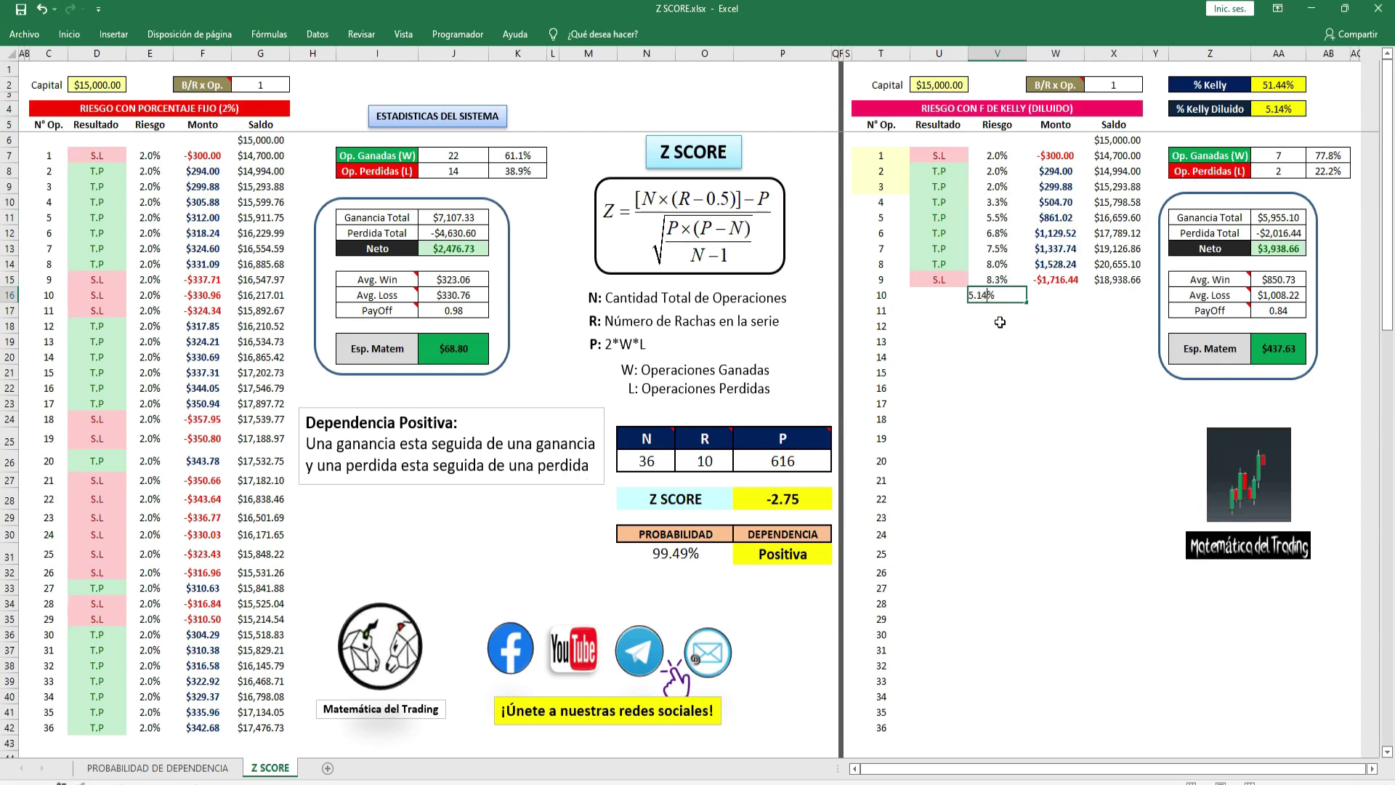
text(5.14)
key(Left)
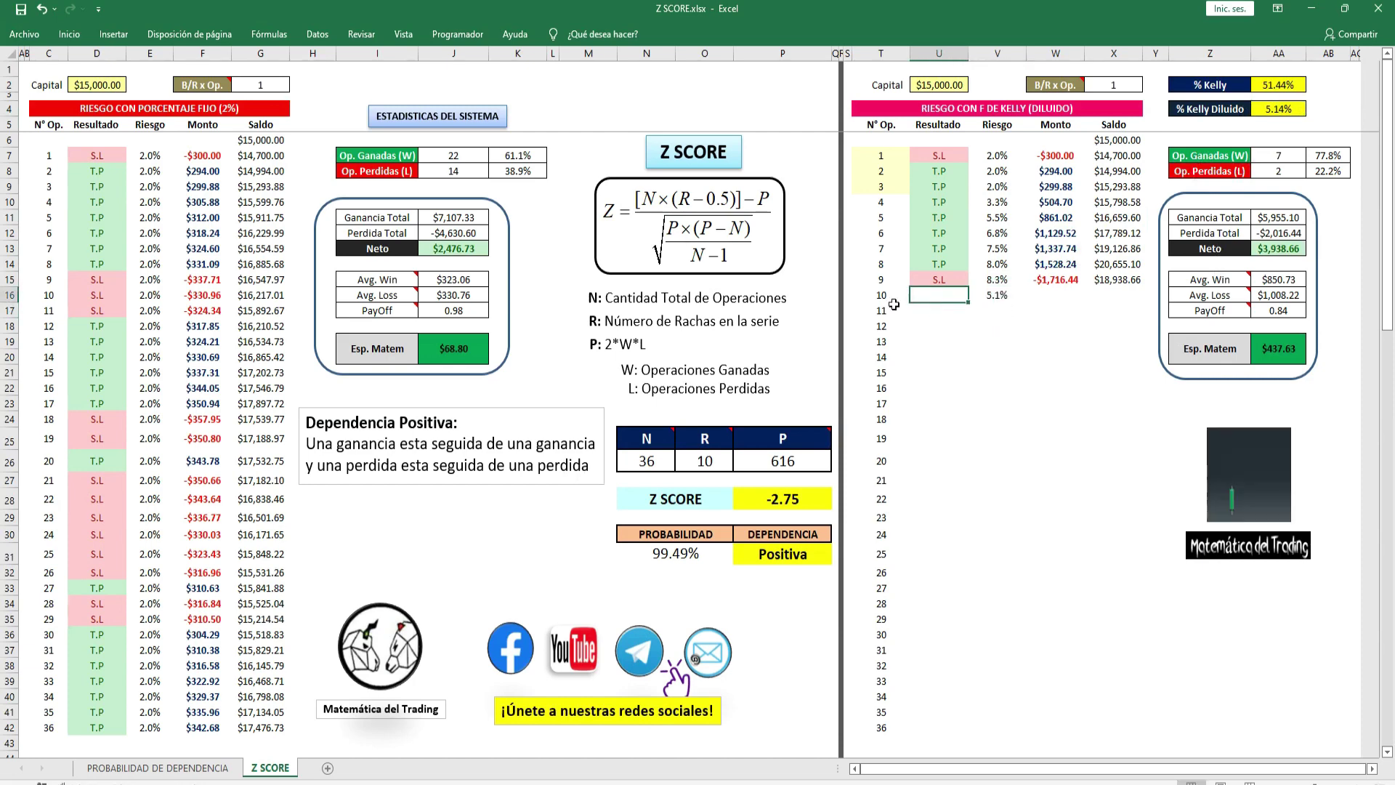
click(109, 296)
click(921, 295)
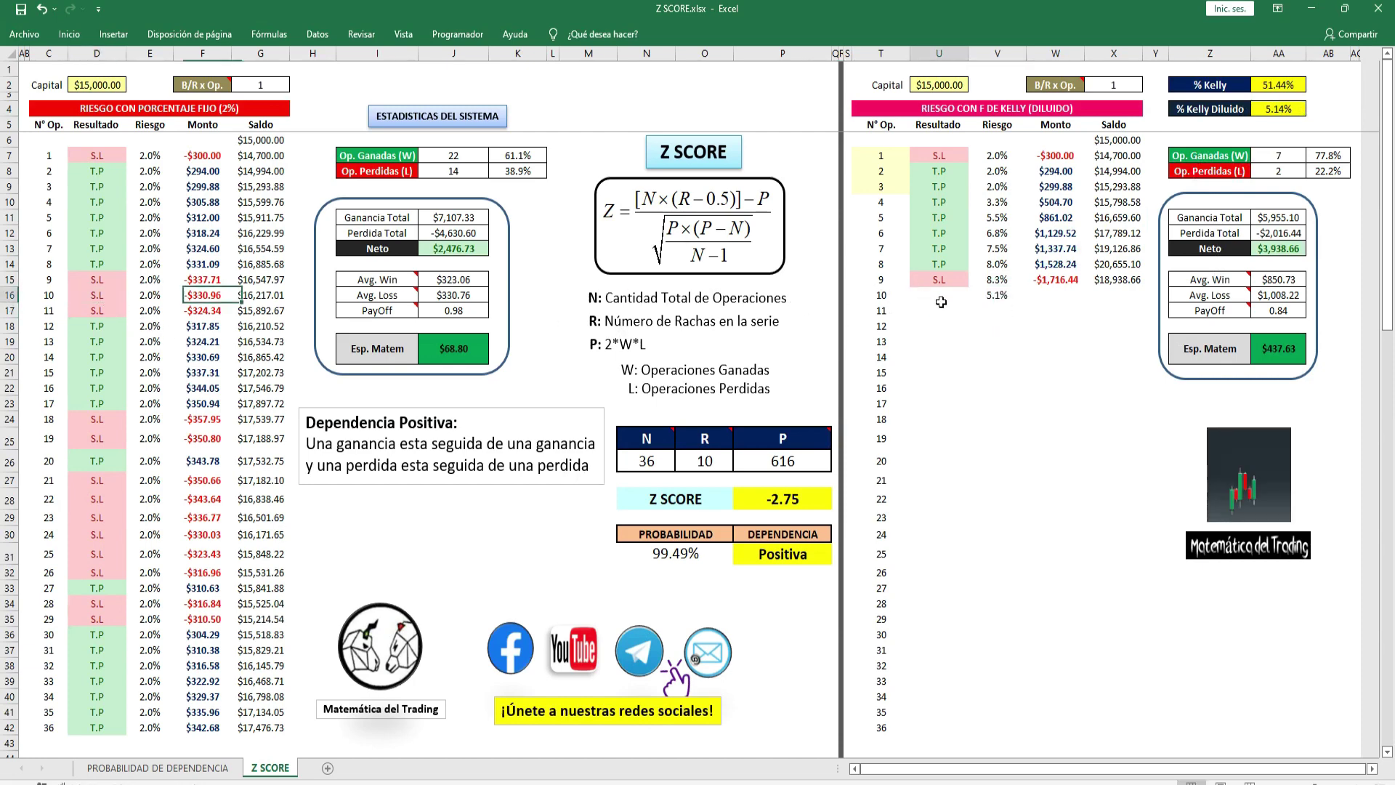
text(S.L)
key(Return)
Complete trades 11–21 of the diluted Kelly table with the fixed-risk results and risks 3.5, 2.5, 2.9, 3.3, 3.7, 4.1, 4.5, 4.9, 3.8, 3.1 and 3.4%.
text(S.L3.5T.P2.5)
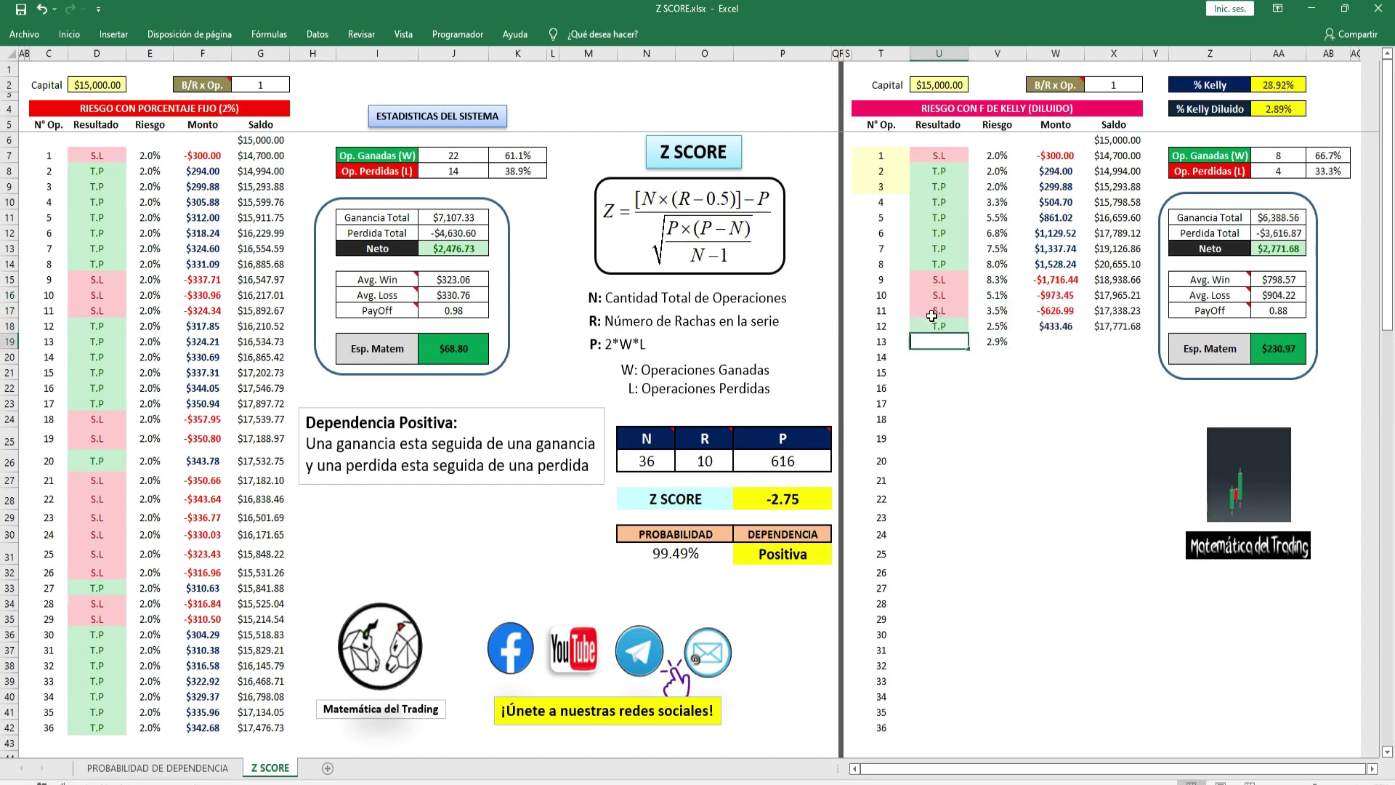
text(T.P2.9)
key(Return)
text(T.P	4.1 T.P	4.5 S.L	4.9 S.L	3.8 T.P	3.1 S.L	3.4 )
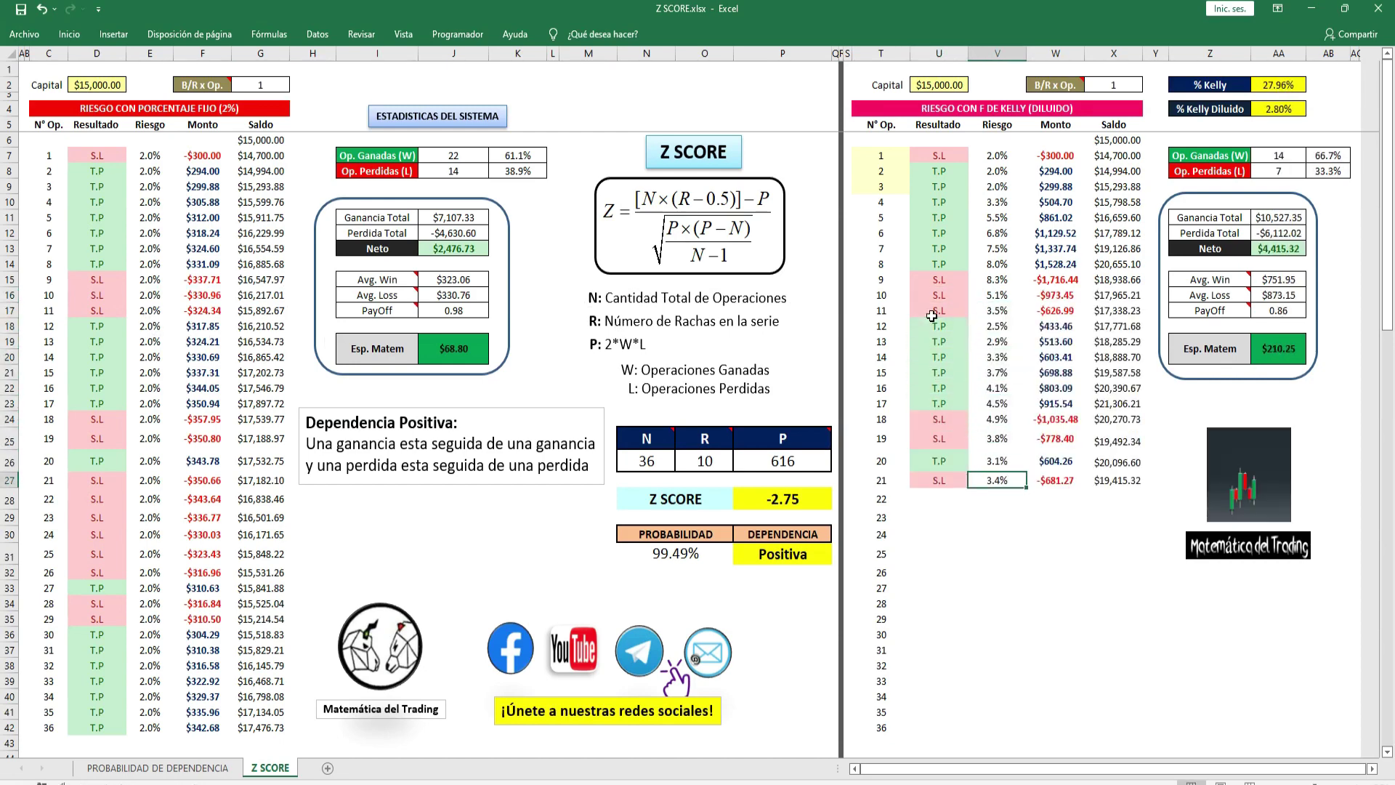
Fill trades 22–36 with the fixed-risk results and risks 2.8, 2.3, 2.0, 1.7, 1.5, 1.3, 1.4, 1.2, 1.1, 1.2, 1.3, 1.4, 1.6, 1.7 and 1.8%.
text(S.L	2.8 S.L	2.3 S.L 1.7	S.L 1.5	S.L 1.3	T.P 1.4	S.L 1.2	S.L 1.1	T.P 1.2	T.P 1.3)
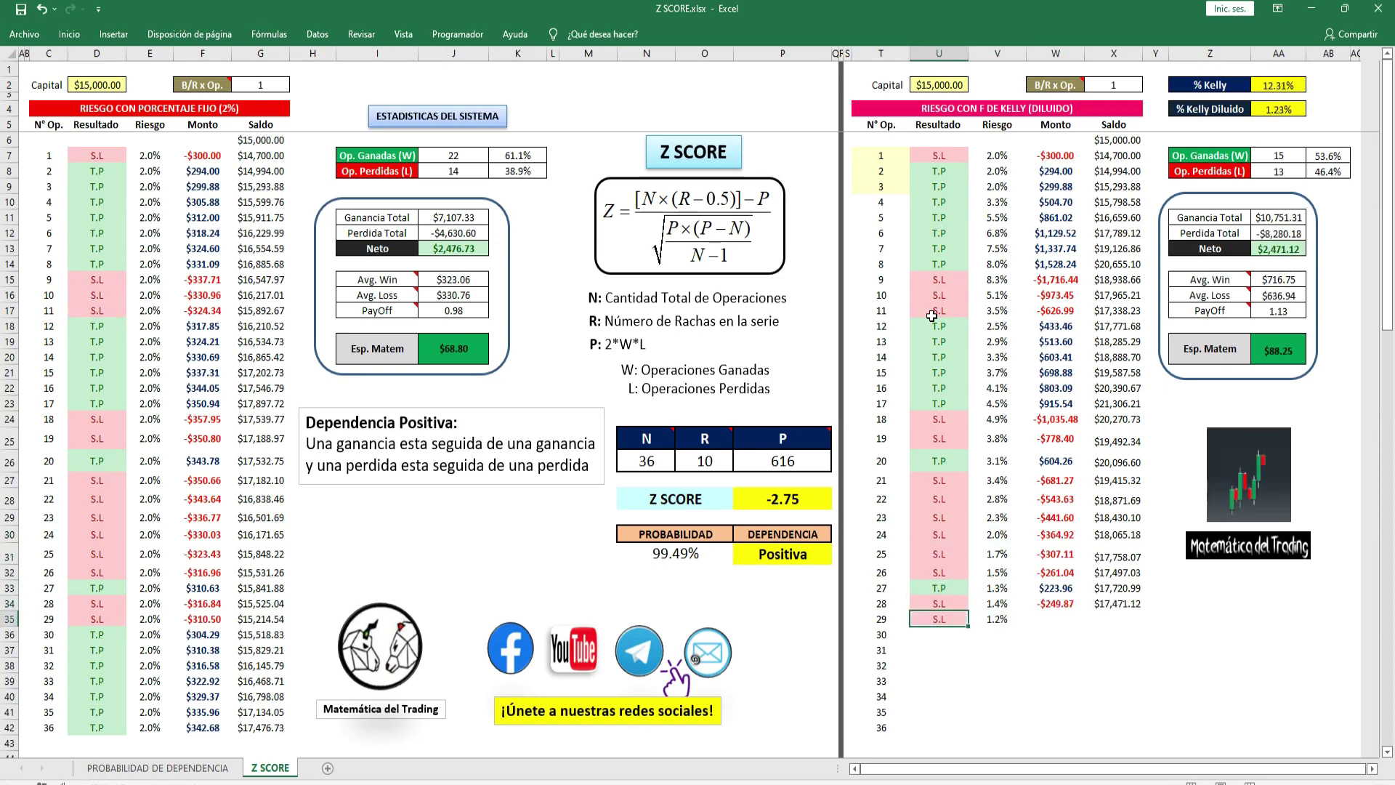
text(	T.P 1.4	T.P 1.6	T.P 1.7	T.P 1.8	T.P)
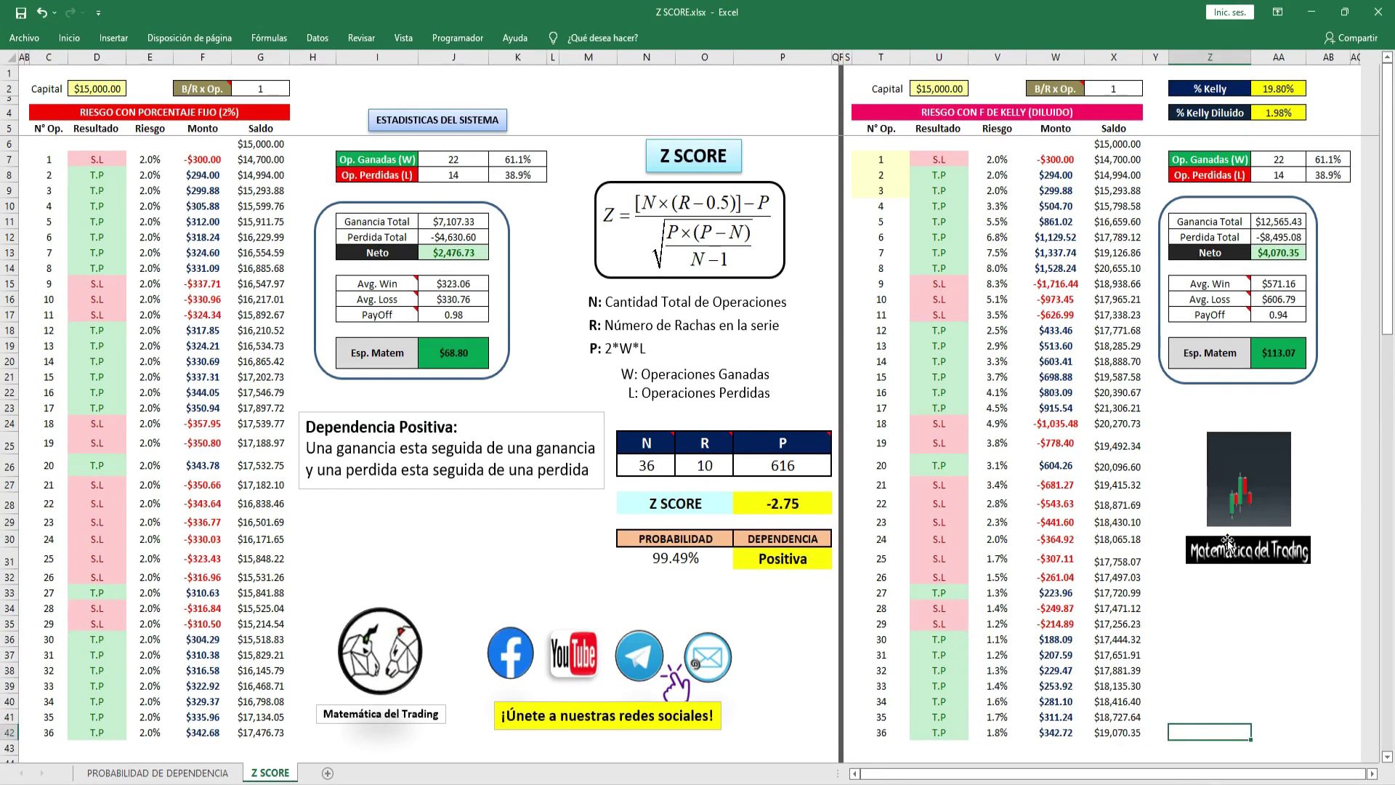
Examine the diluted Kelly table's net profit, risk column and starting capital alongside the series' Z score and dependency type.
click(1209, 315)
click(1275, 252)
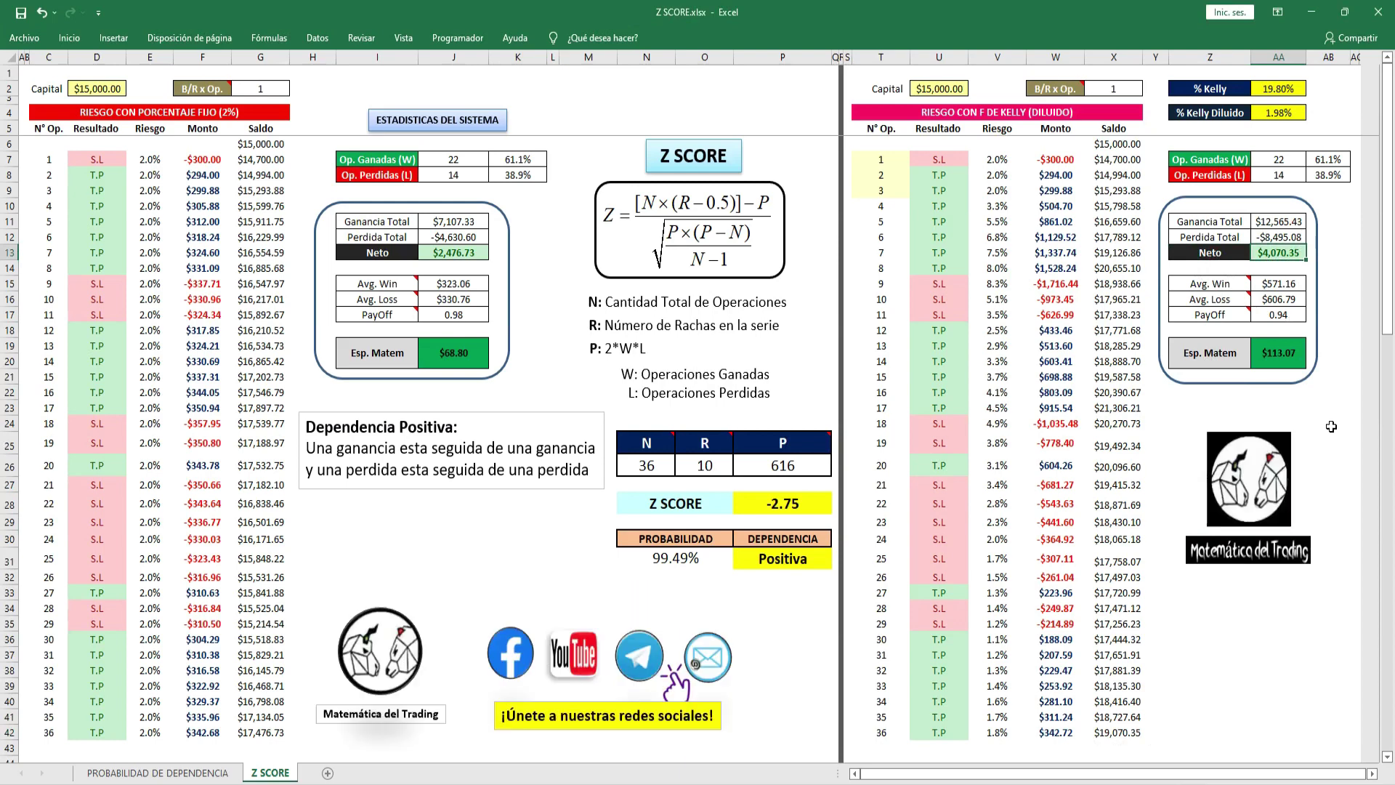
click(713, 508)
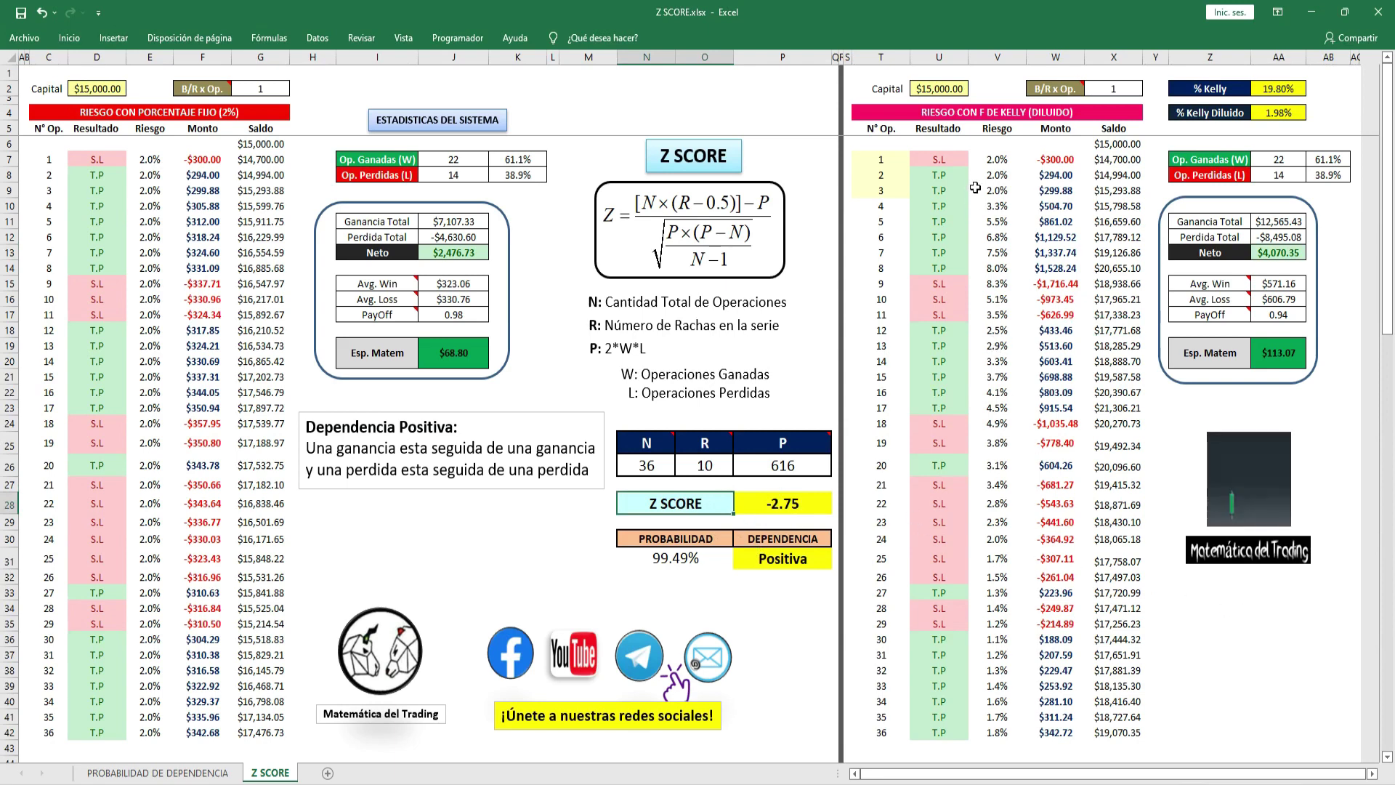
drag(997, 159, 996, 720)
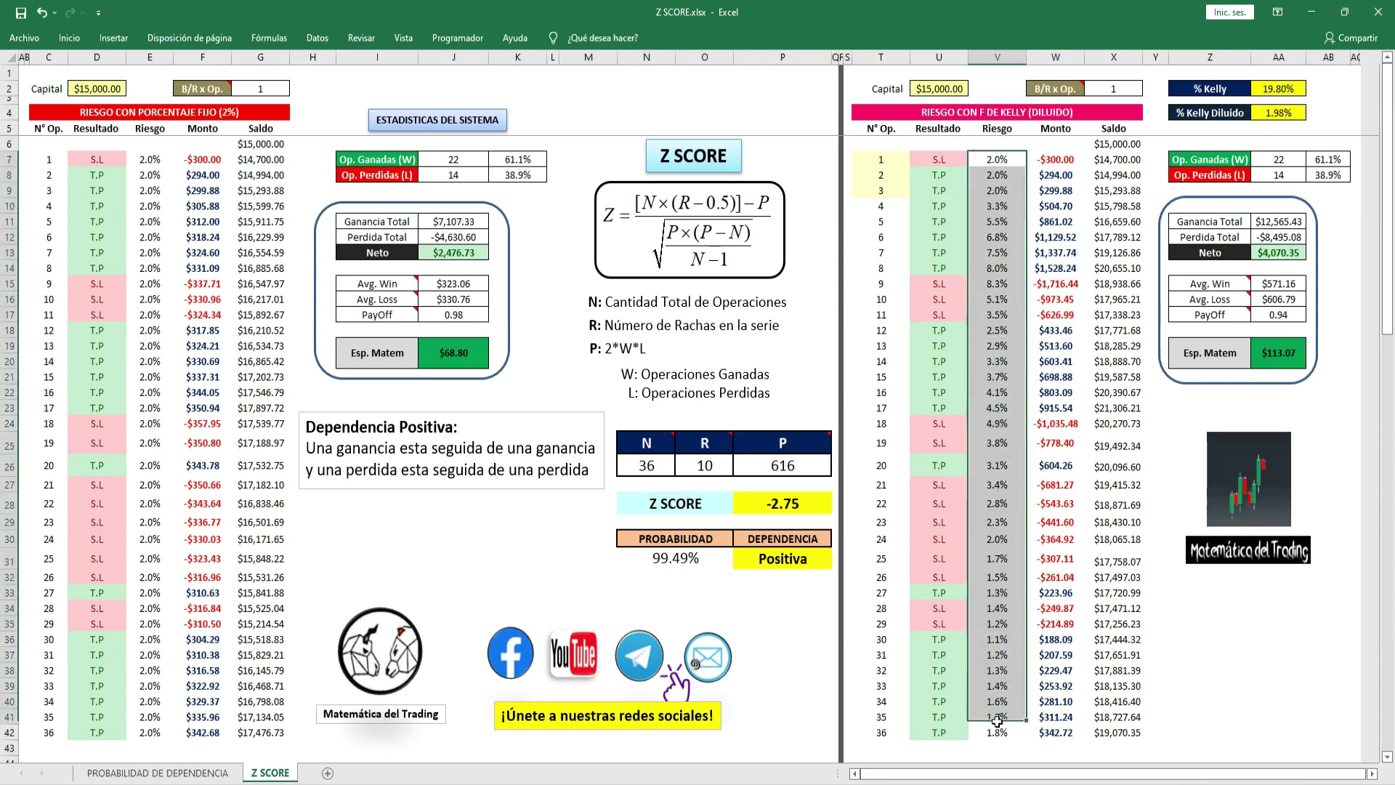
click(780, 539)
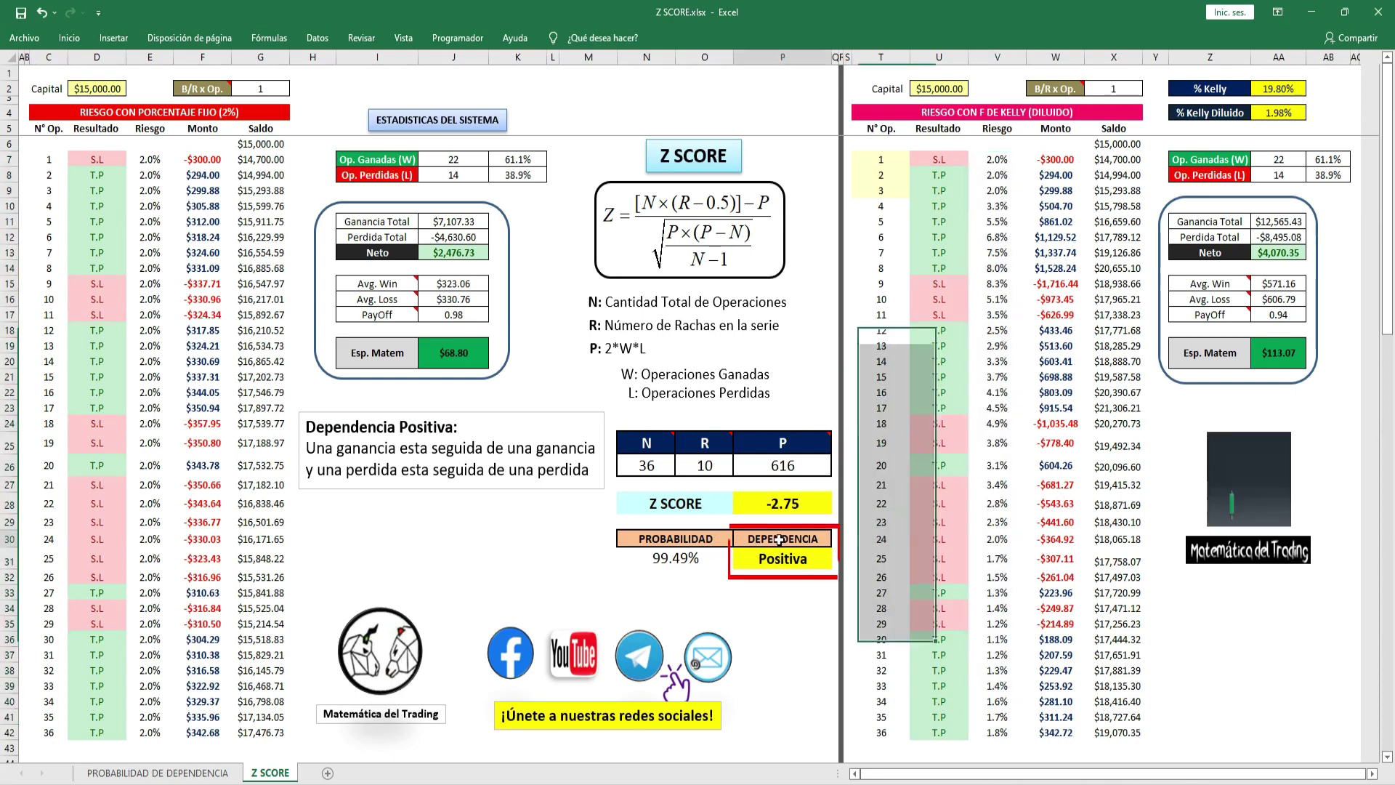
drag(779, 539, 785, 560)
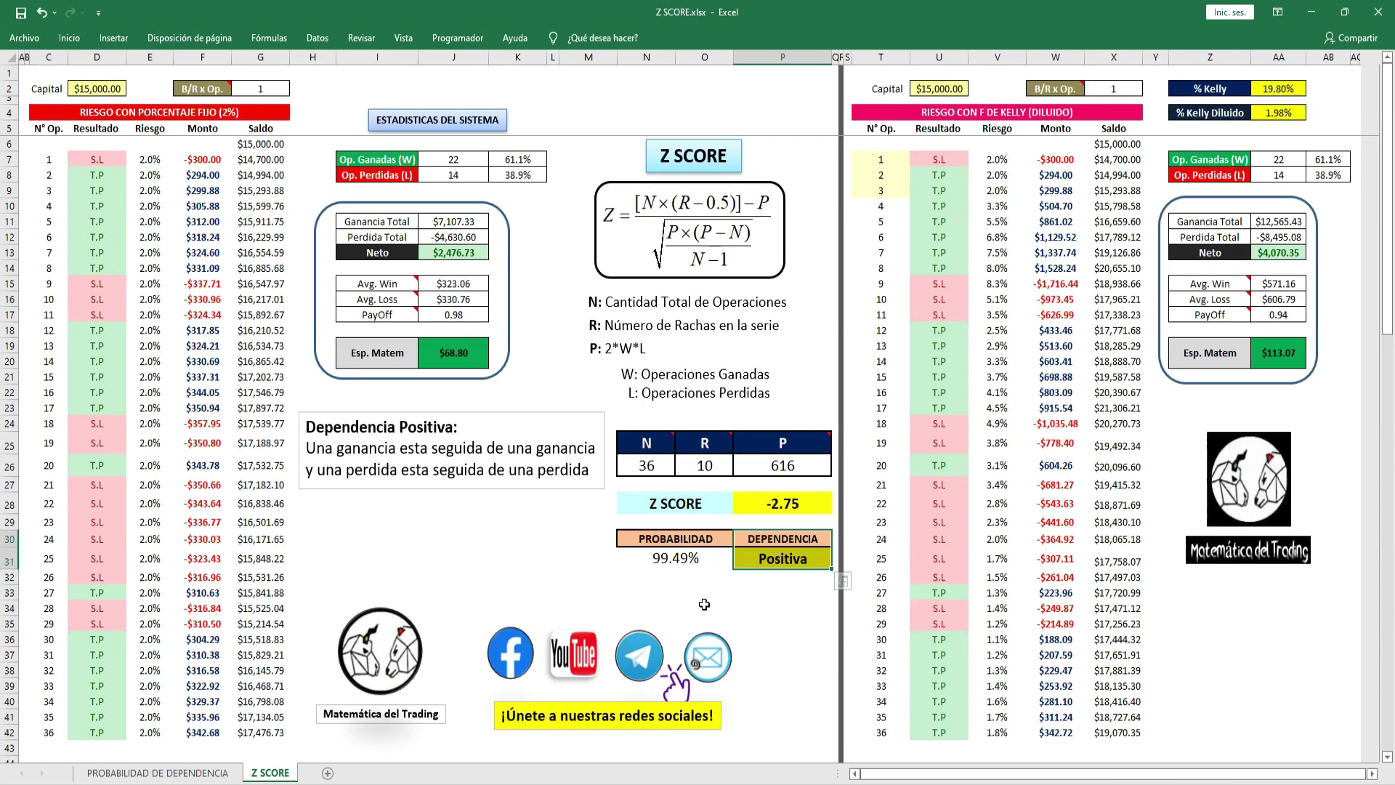
click(945, 90)
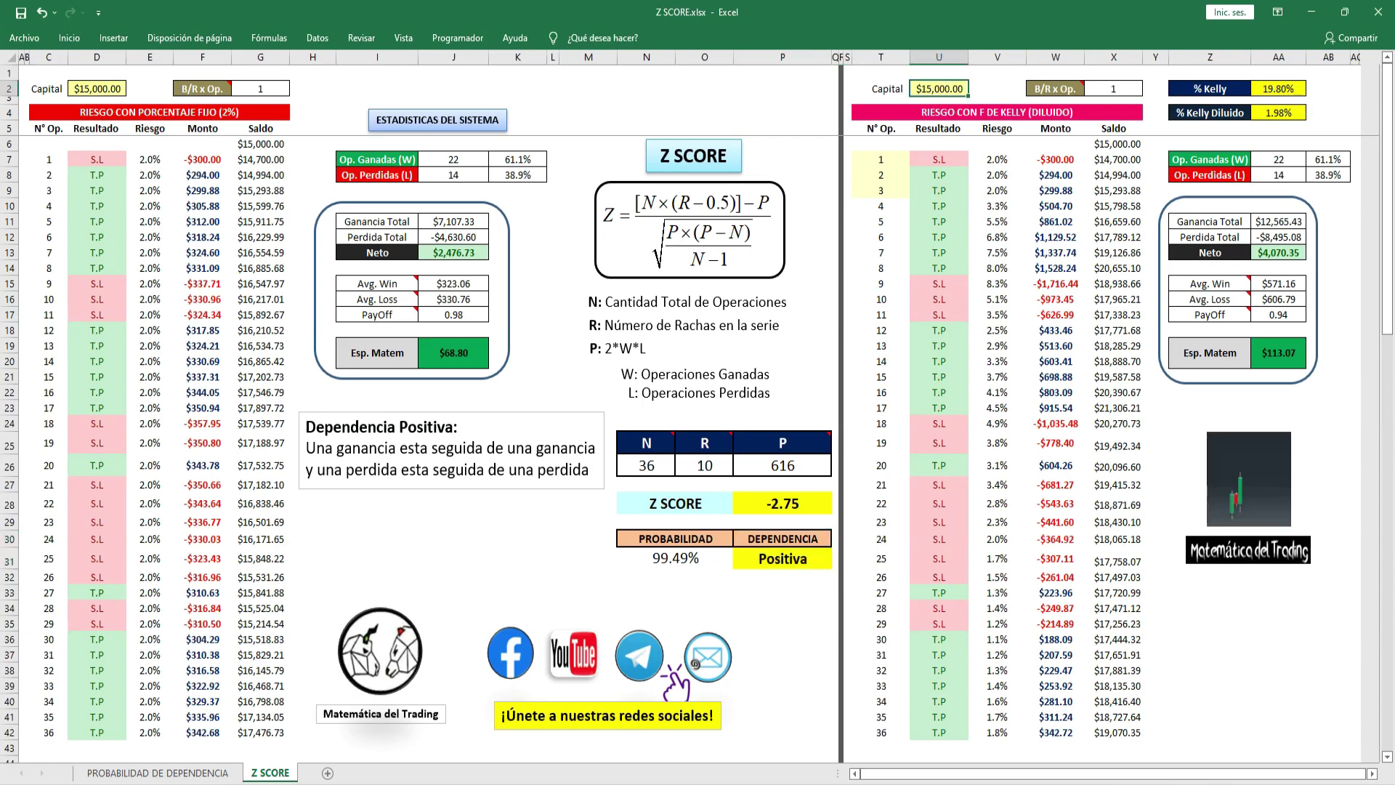